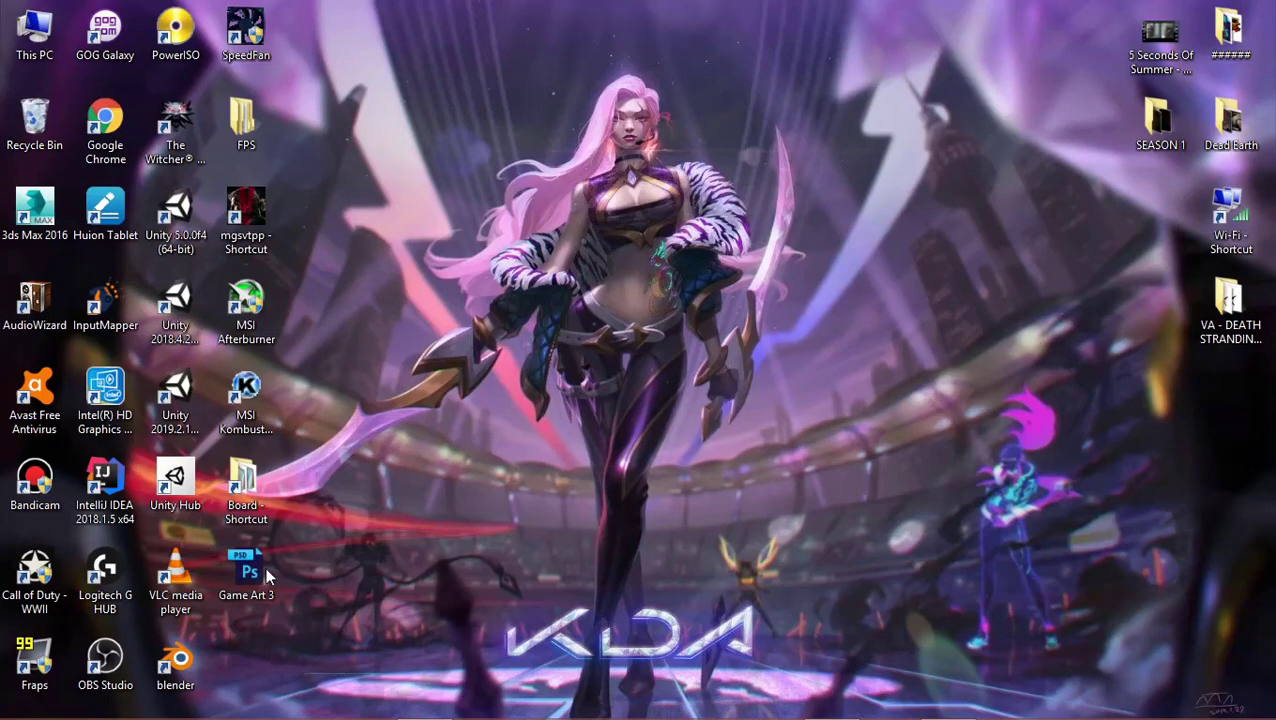
# Open the Game Art 3 PSD from the desktop in Photoshop.
pyautogui.click(262, 562)
pyautogui.doubleClick(262, 562)
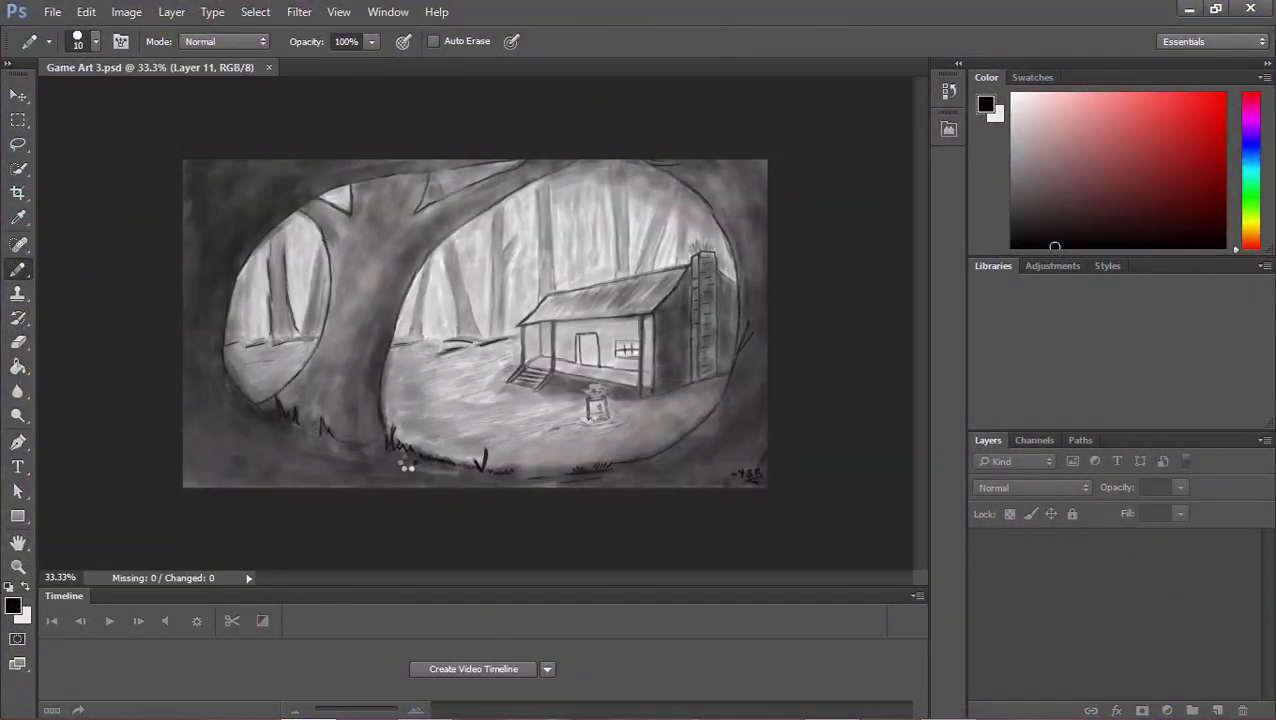
# Dismiss the hidden-layer warning that appears after trying to draw on the canvas.
pyautogui.click(193, 540)
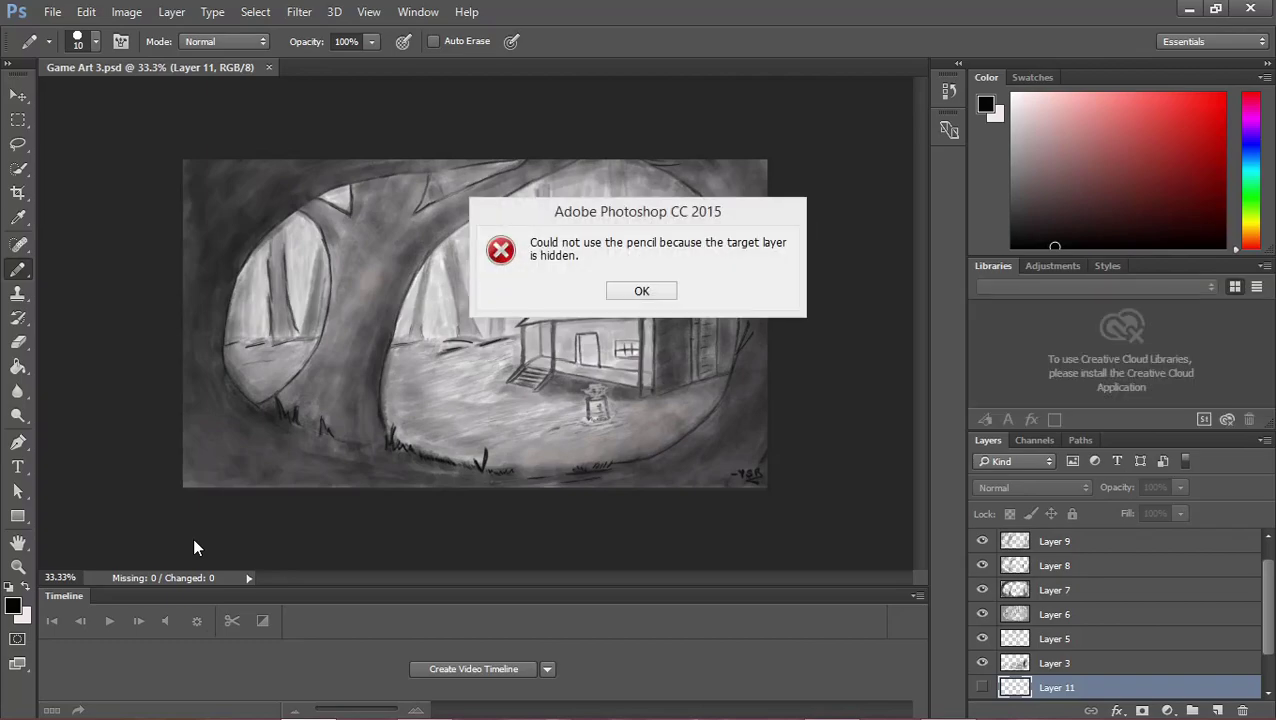
pyautogui.click(641, 290)
pyautogui.click(551, 492)
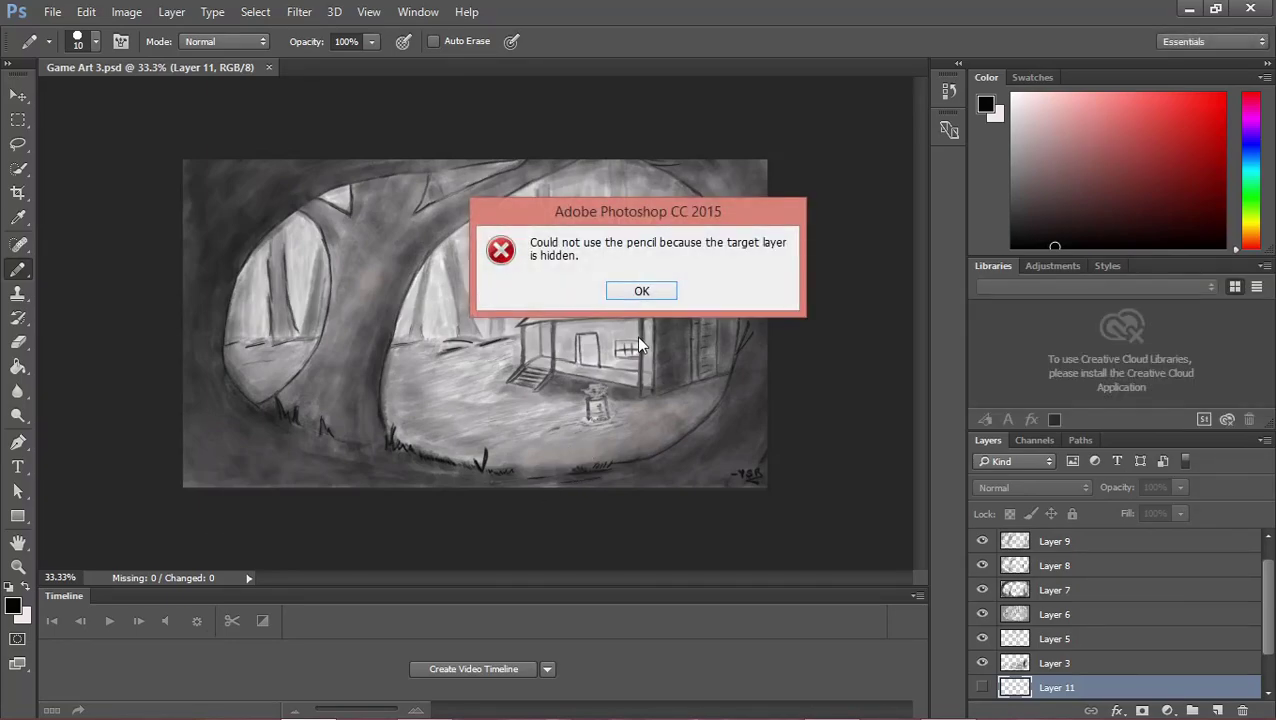
pyautogui.click(642, 292)
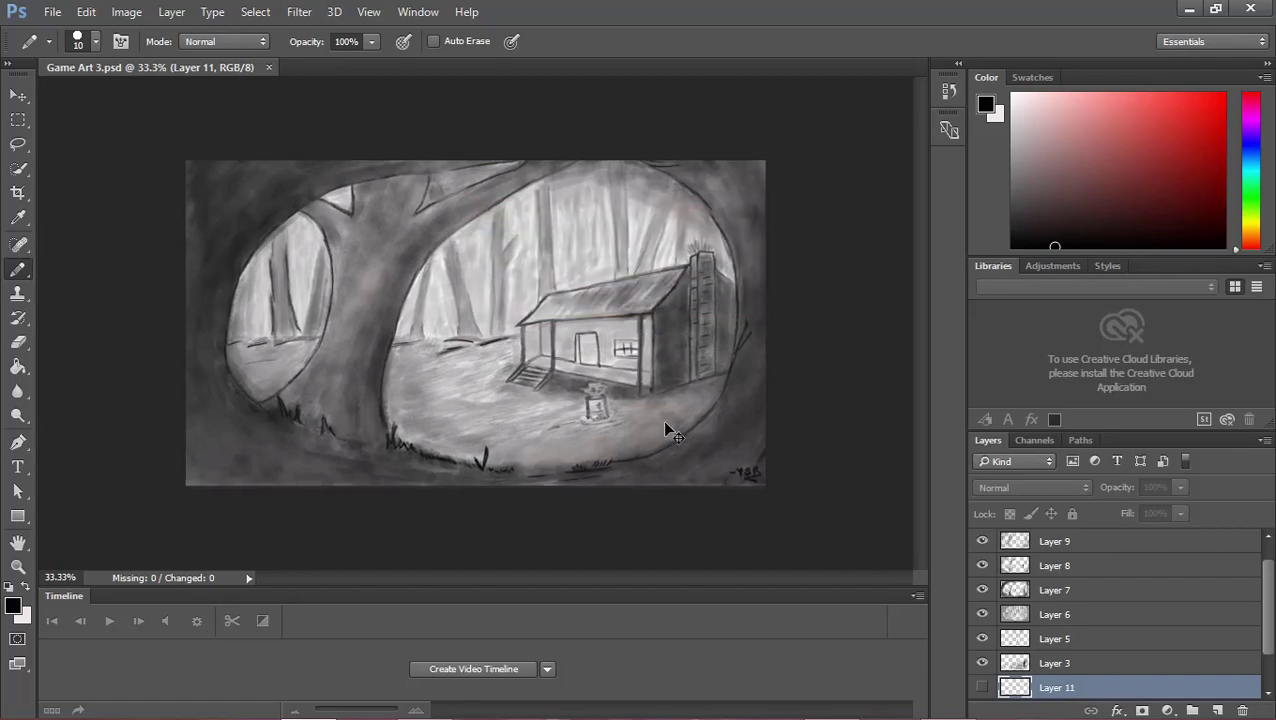
# Make Layer 9 active and set the document zoom to 45%.
pyautogui.hotkey('ctrl', '-')
pyautogui.hotkey('ctrl', '+')
pyautogui.hotkey('ctrl', '+')
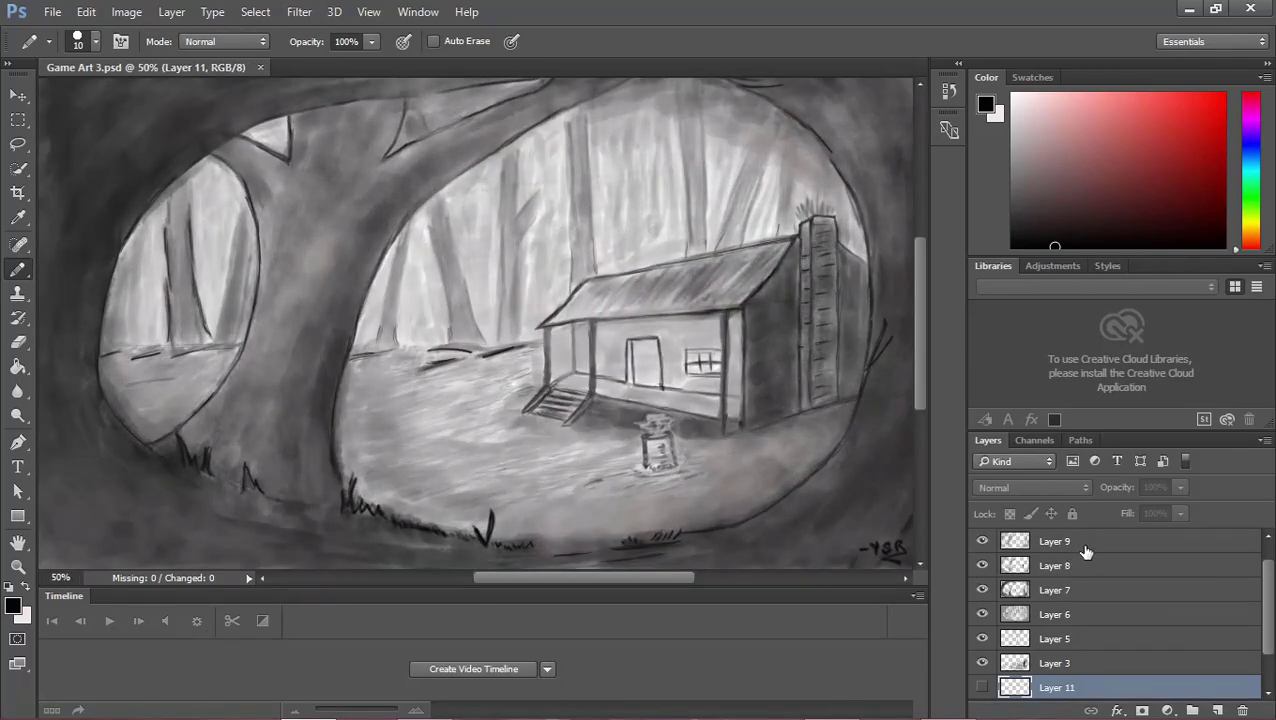
pyautogui.click(1084, 544)
pyautogui.scroll(1, 1130, 585)
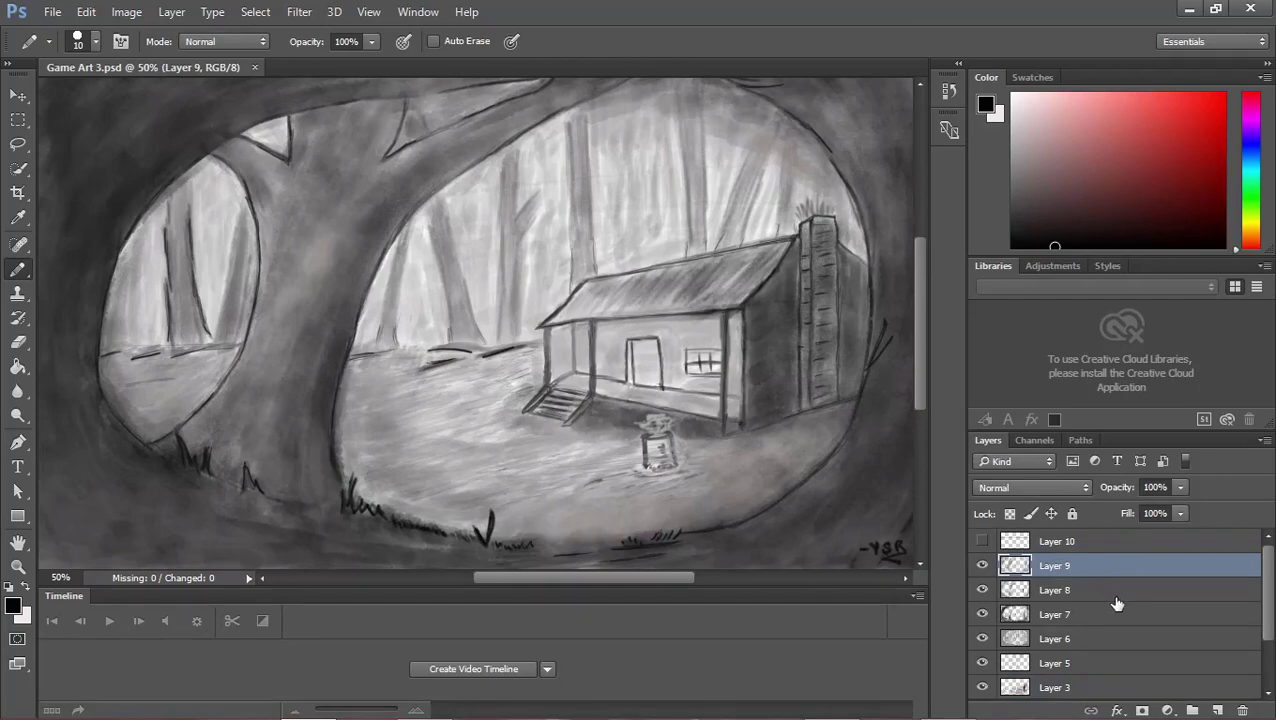
pyautogui.scroll(-3, 1109, 615)
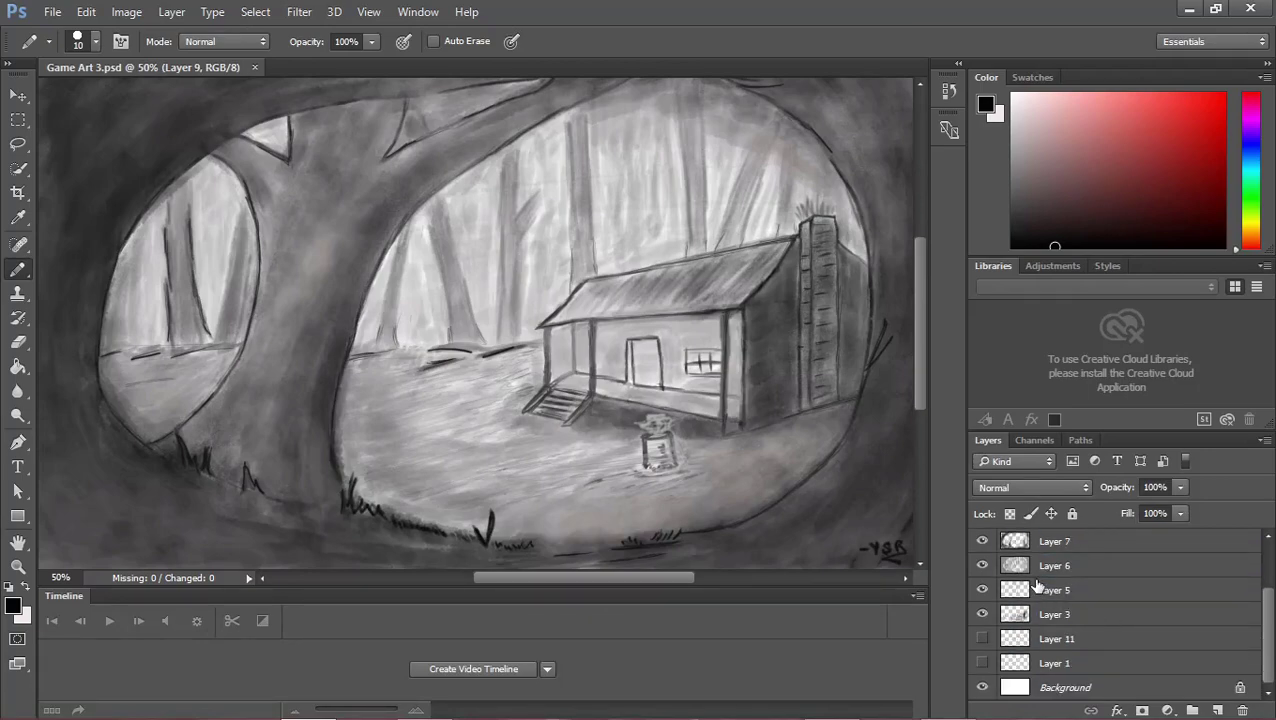
pyautogui.click(60, 577)
pyautogui.write('45')
pyautogui.press('Return')
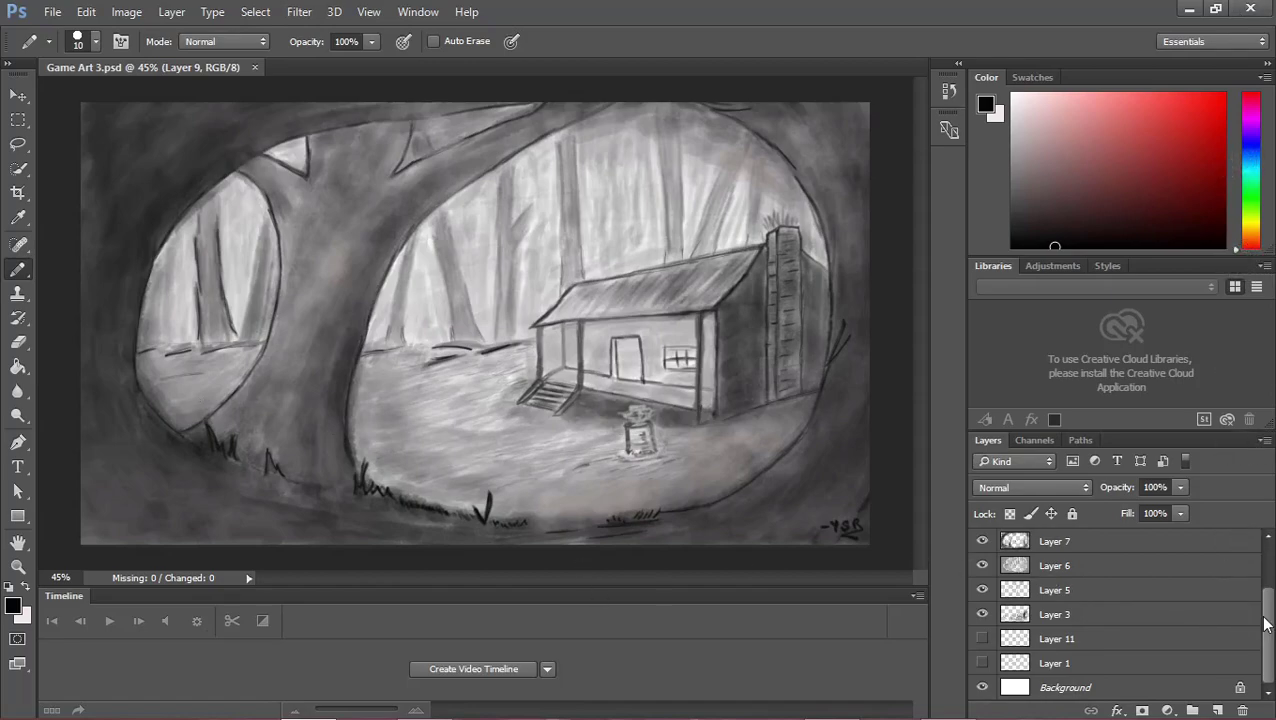
pyautogui.scroll(3, 1270, 624)
pyautogui.scroll(-3, 1270, 624)
pyautogui.click(983, 638)
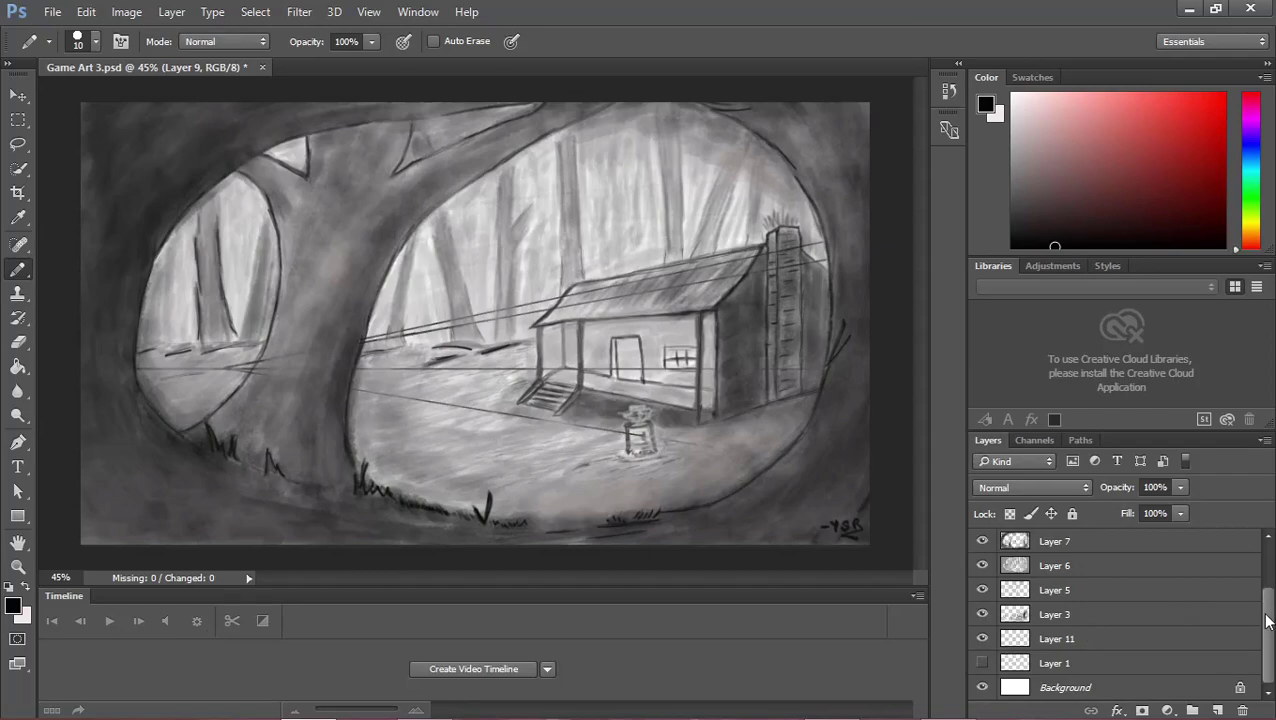
pyautogui.scroll(2, 1262, 620)
pyautogui.scroll(1, 1262, 560)
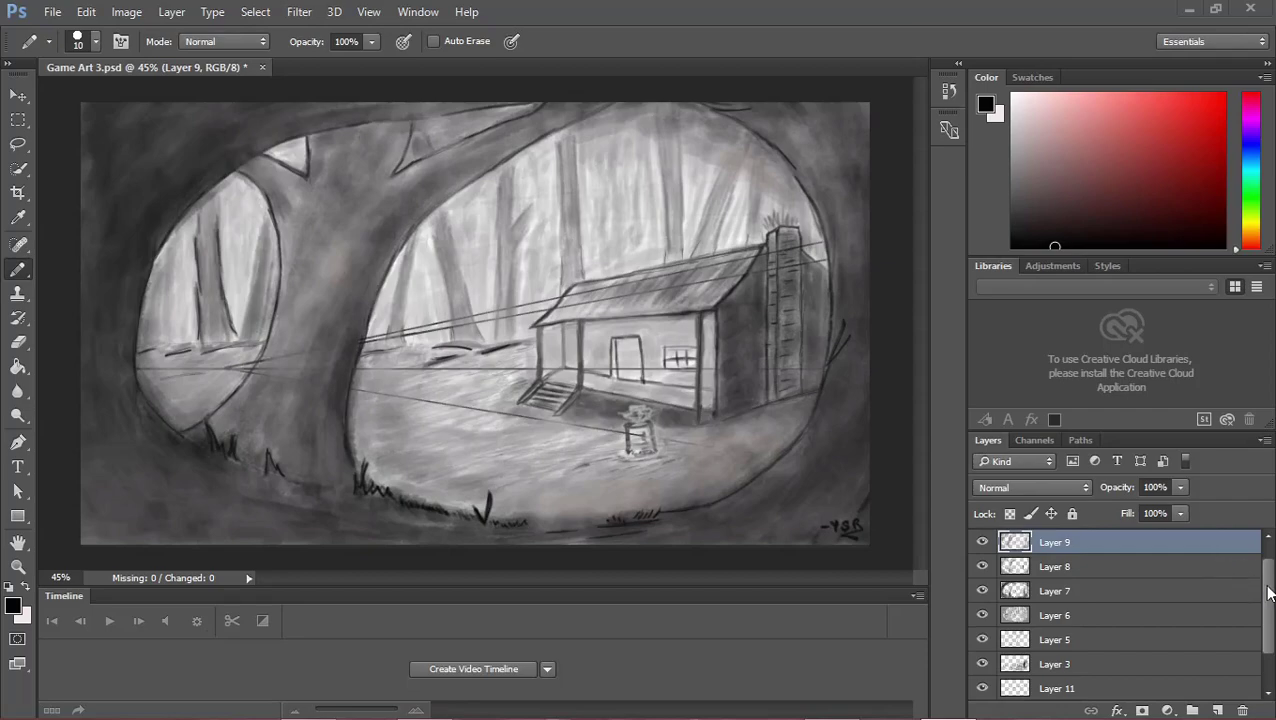
pyautogui.moveTo(1269, 563); pyautogui.dragTo(1272, 553)
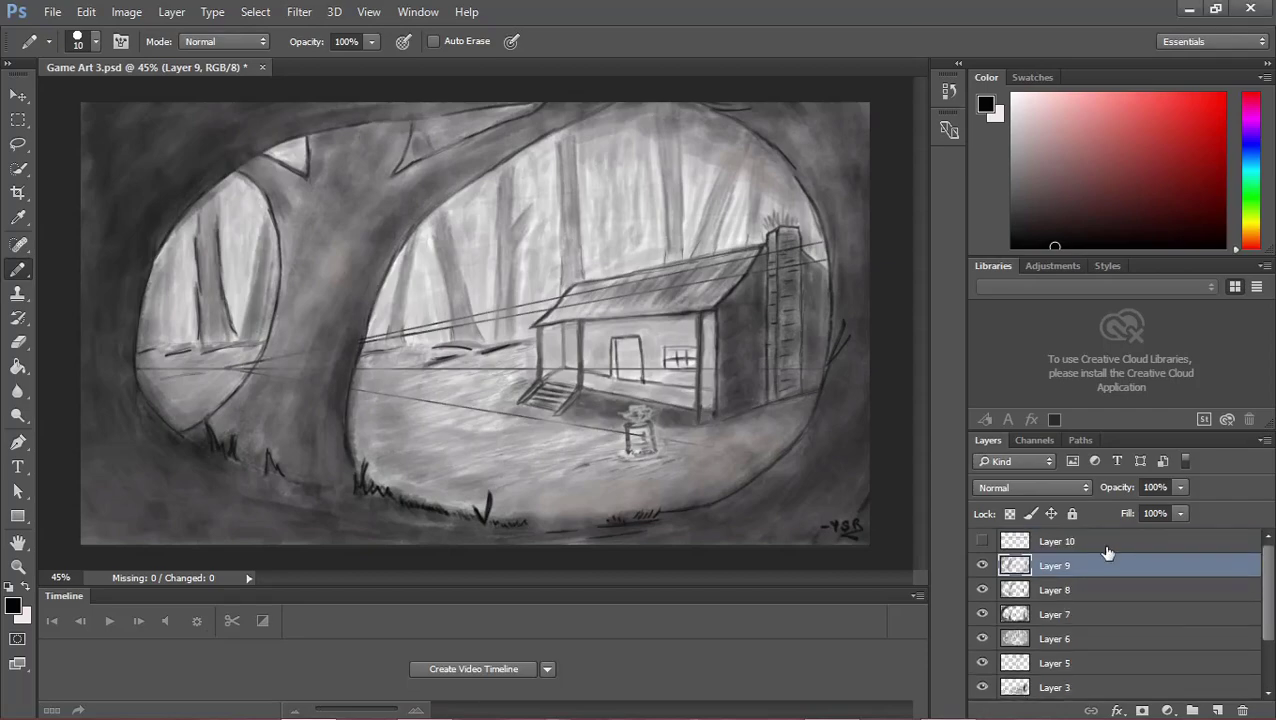
pyautogui.click(982, 541)
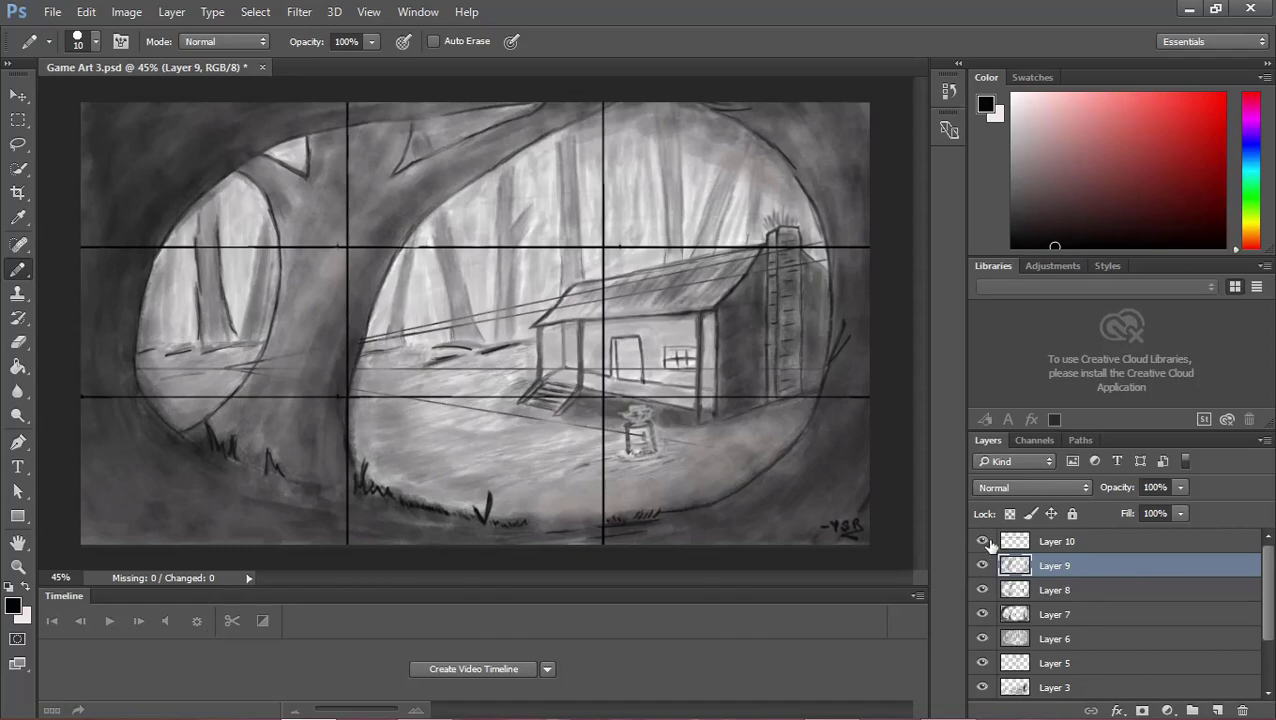
pyautogui.click(982, 541)
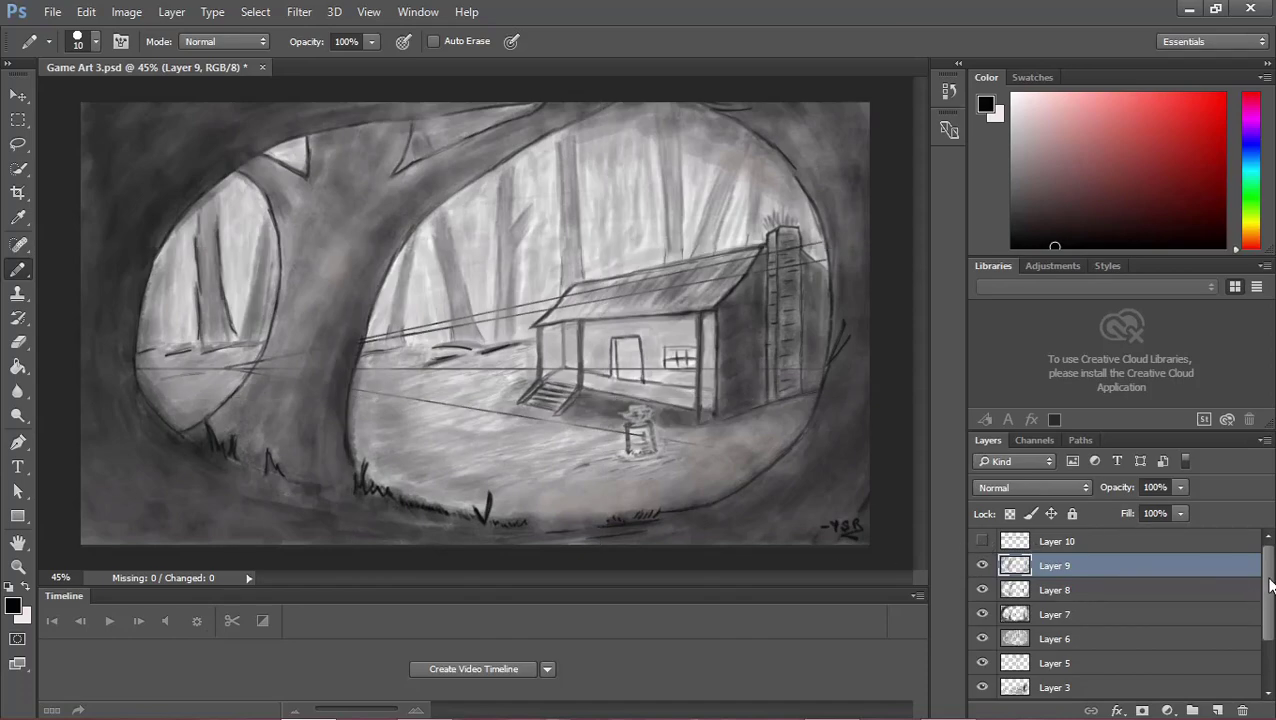
pyautogui.moveTo(1268, 575); pyautogui.dragTo(1258, 649)
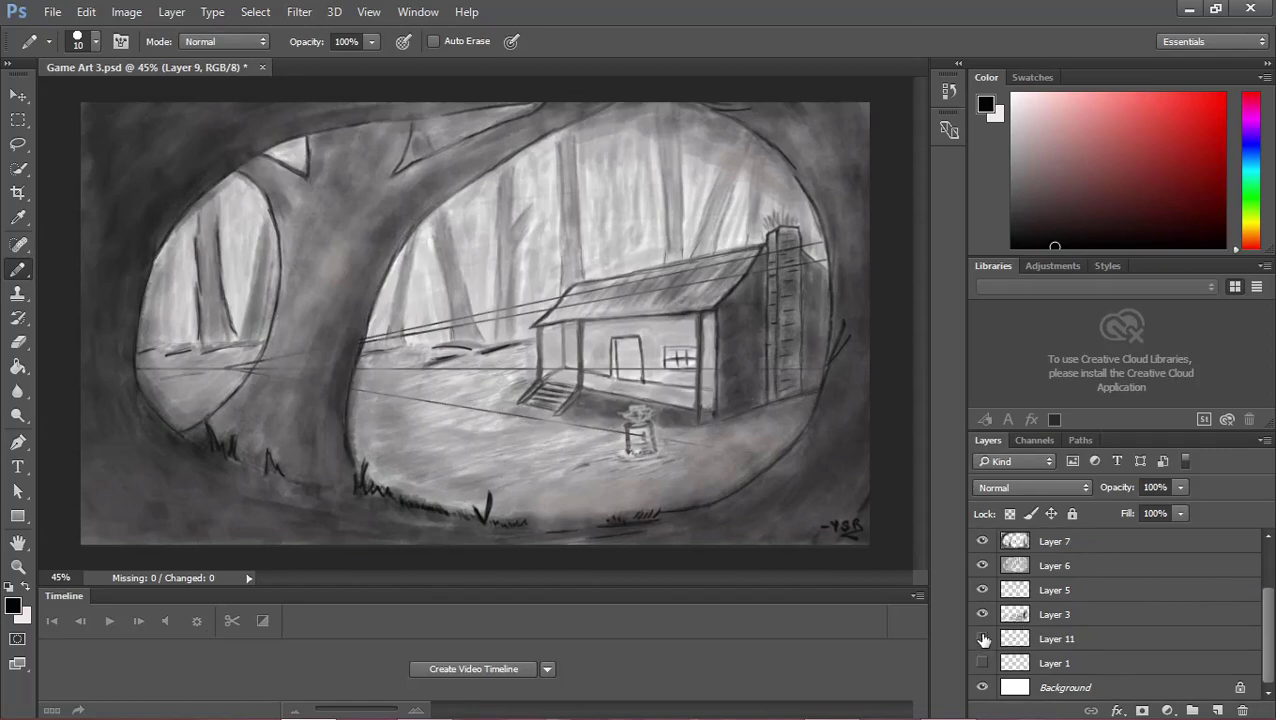
pyautogui.click(981, 639)
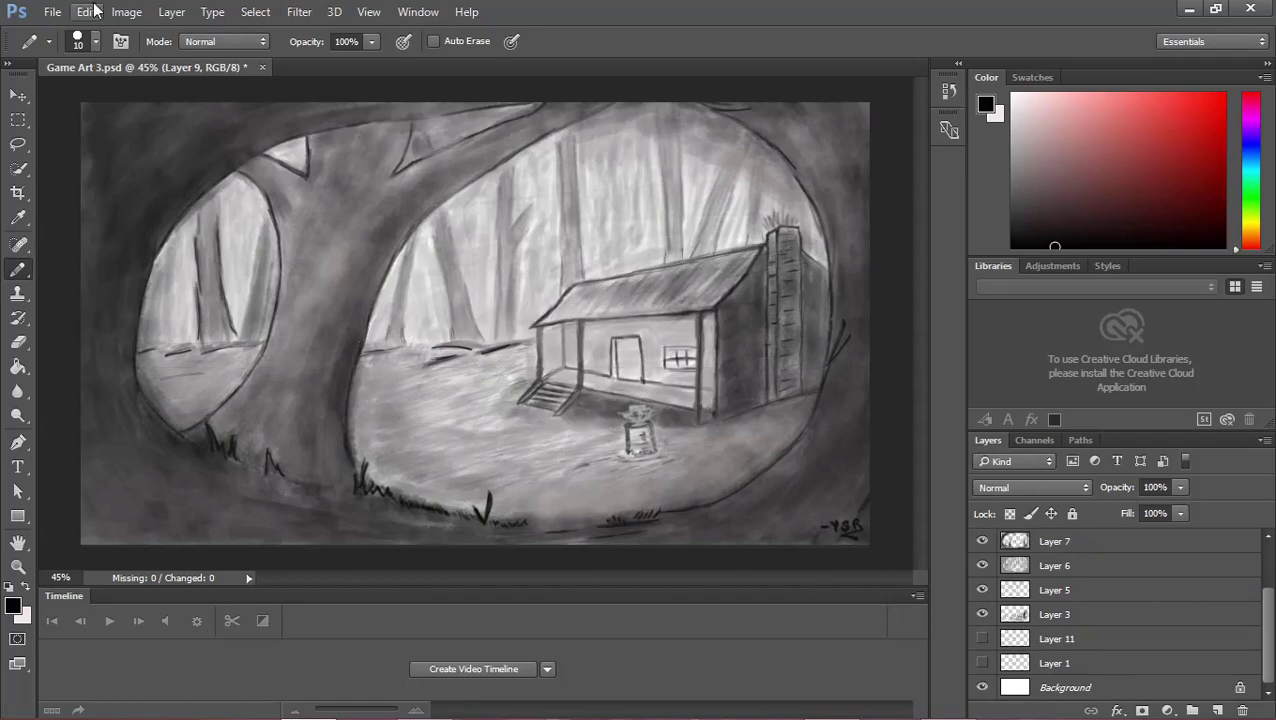
# Select the Brush tool with the 33 px textured preset and a very dark grey colour.
pyautogui.rightClick(18, 270)
pyautogui.click(133, 267)
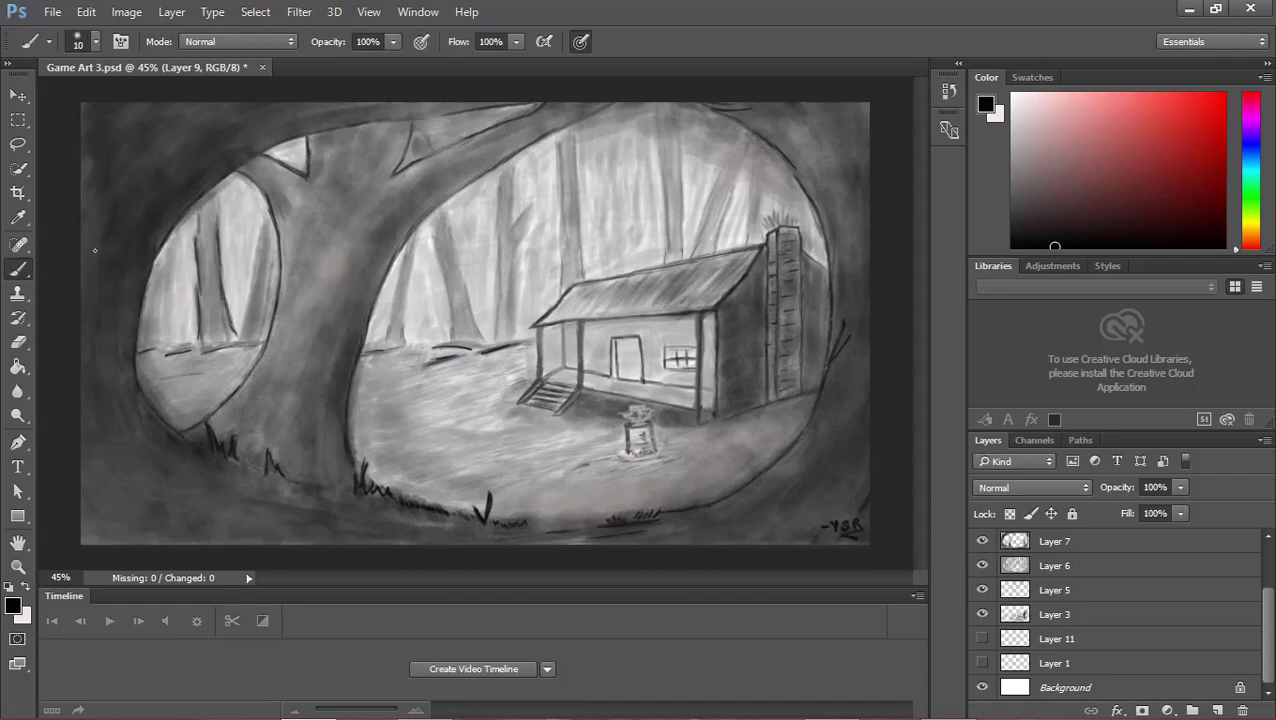
pyautogui.click(101, 38)
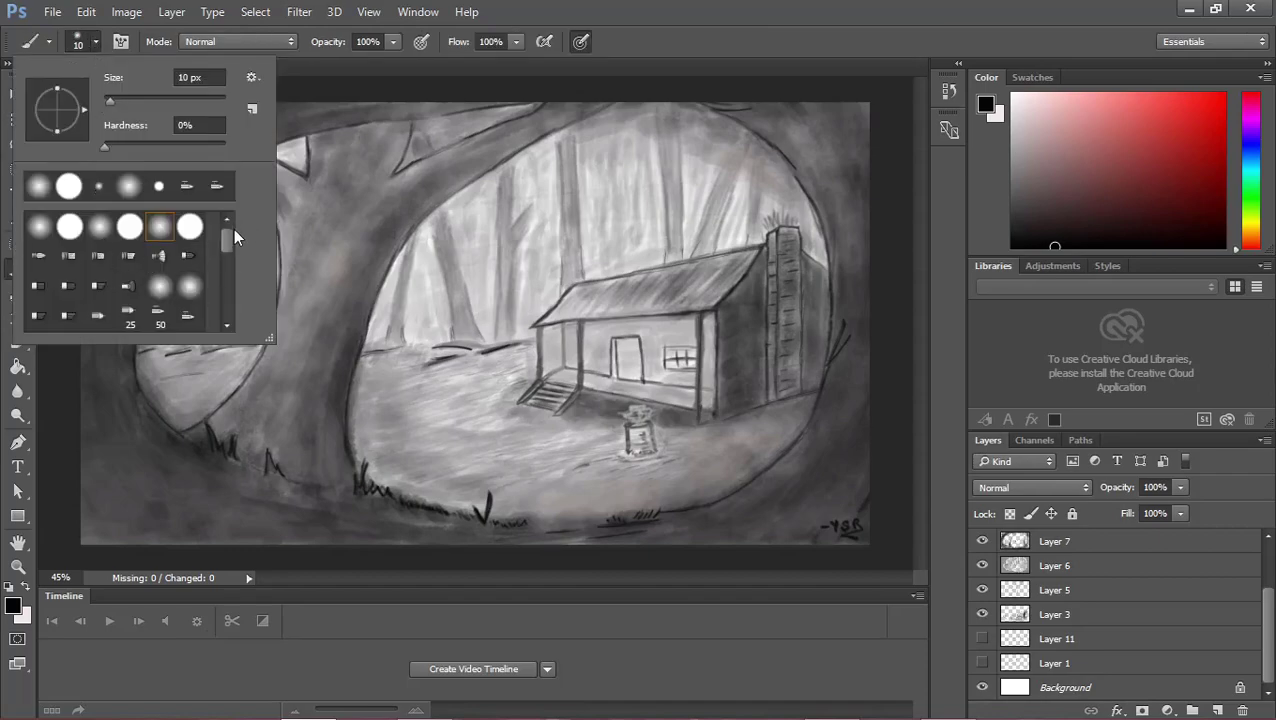
pyautogui.moveTo(233, 228); pyautogui.dragTo(228, 295)
pyautogui.click(40, 283)
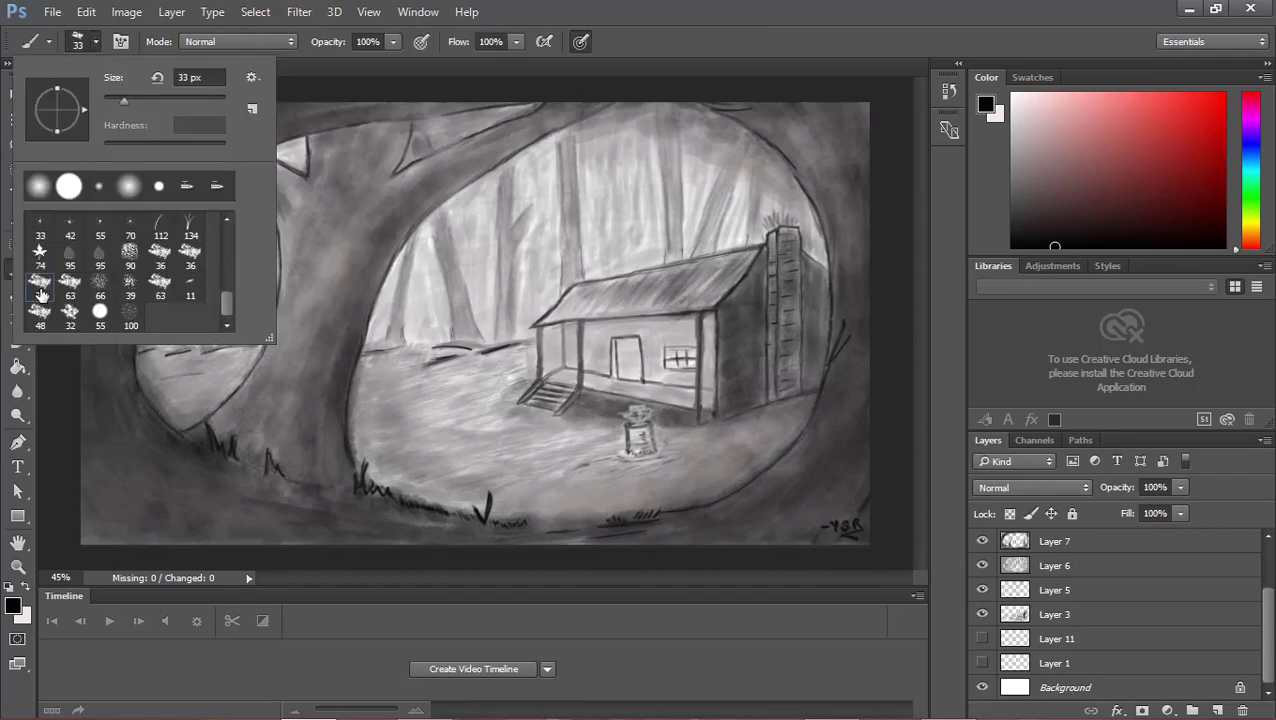
pyautogui.click(690, 10)
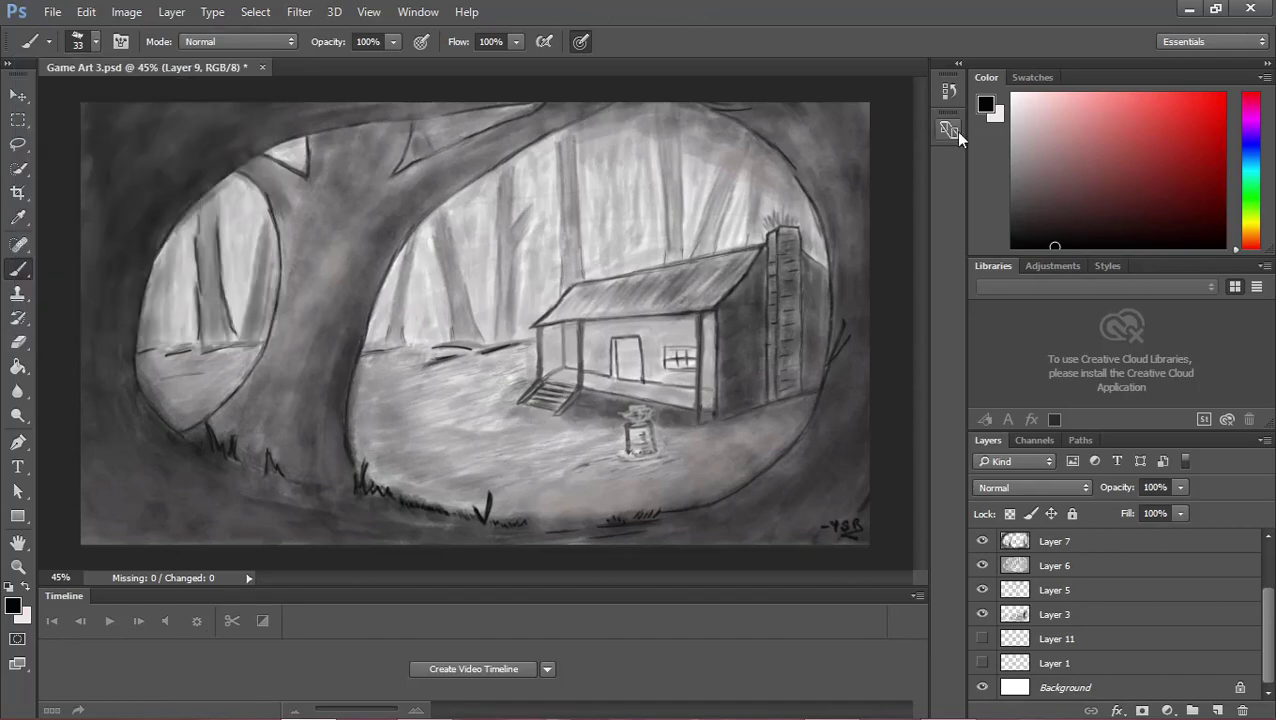
pyautogui.click(1017, 241)
pyautogui.moveTo(1271, 620); pyautogui.dragTo(1266, 569)
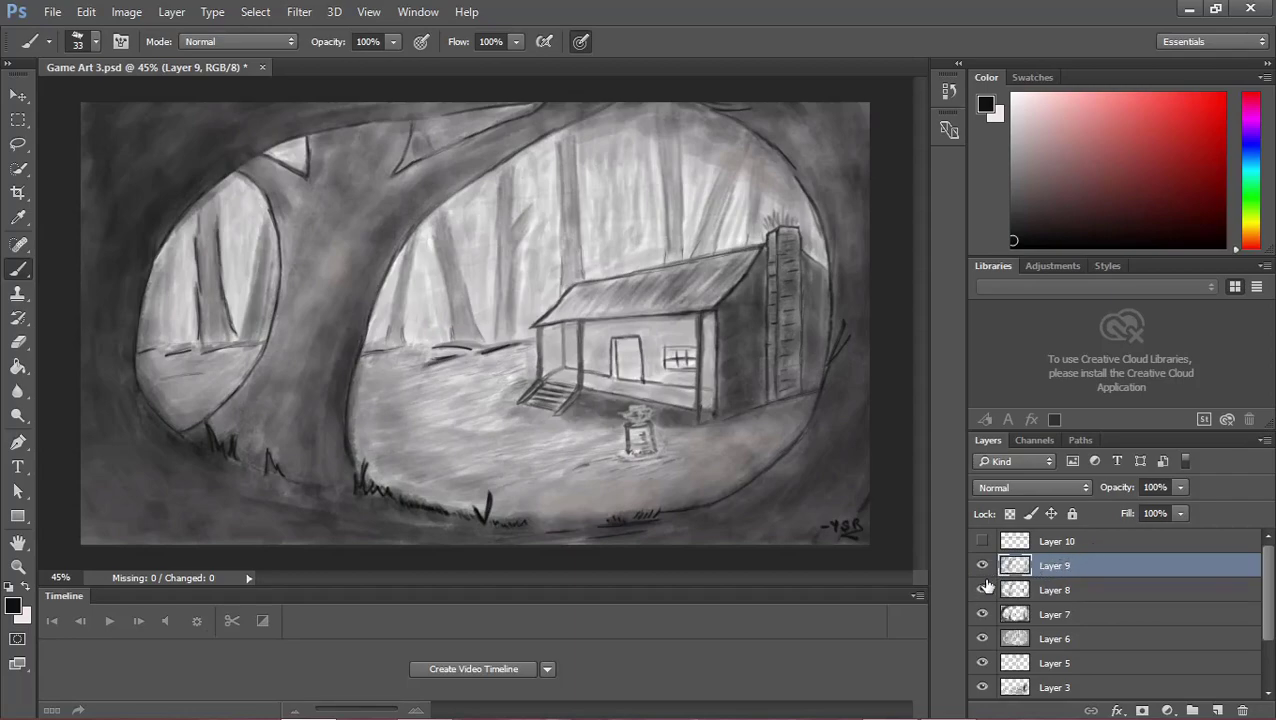
# Select Layer 10, add new empty Layer 12 above it, and keep the colour near black.
pyautogui.click(1086, 548)
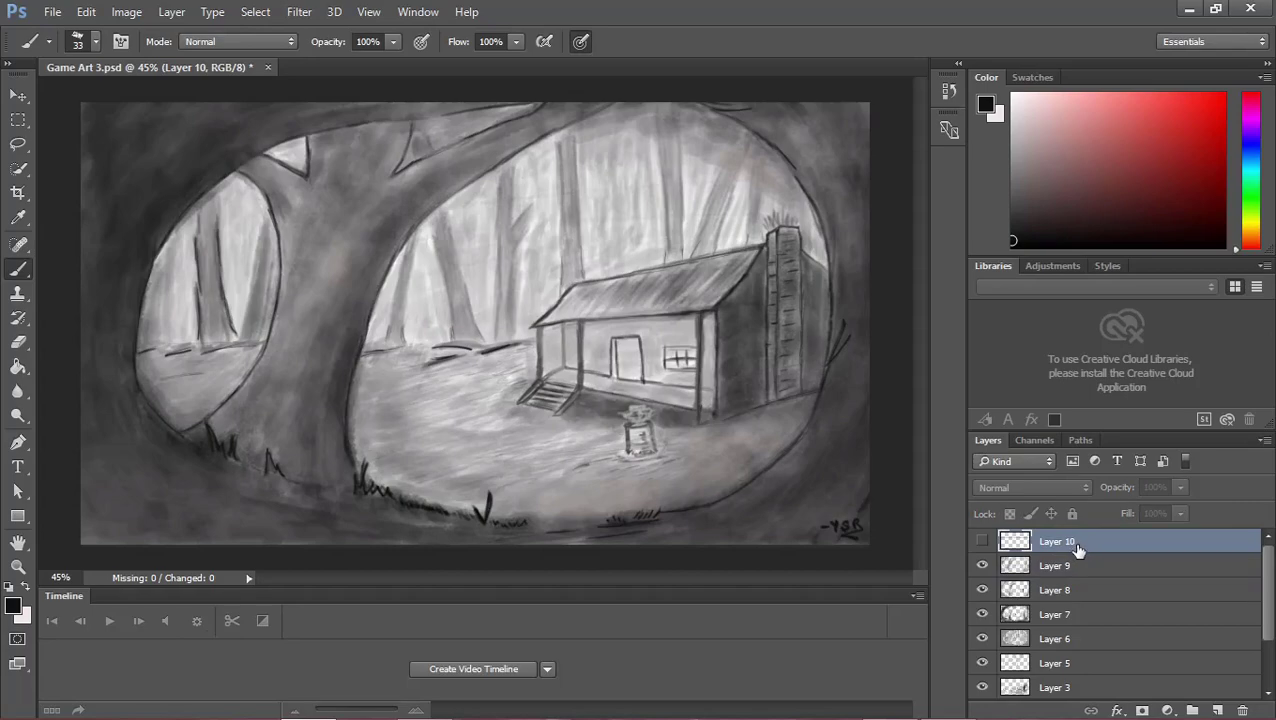
pyautogui.click(983, 543)
pyautogui.click(983, 543)
pyautogui.click(1205, 688)
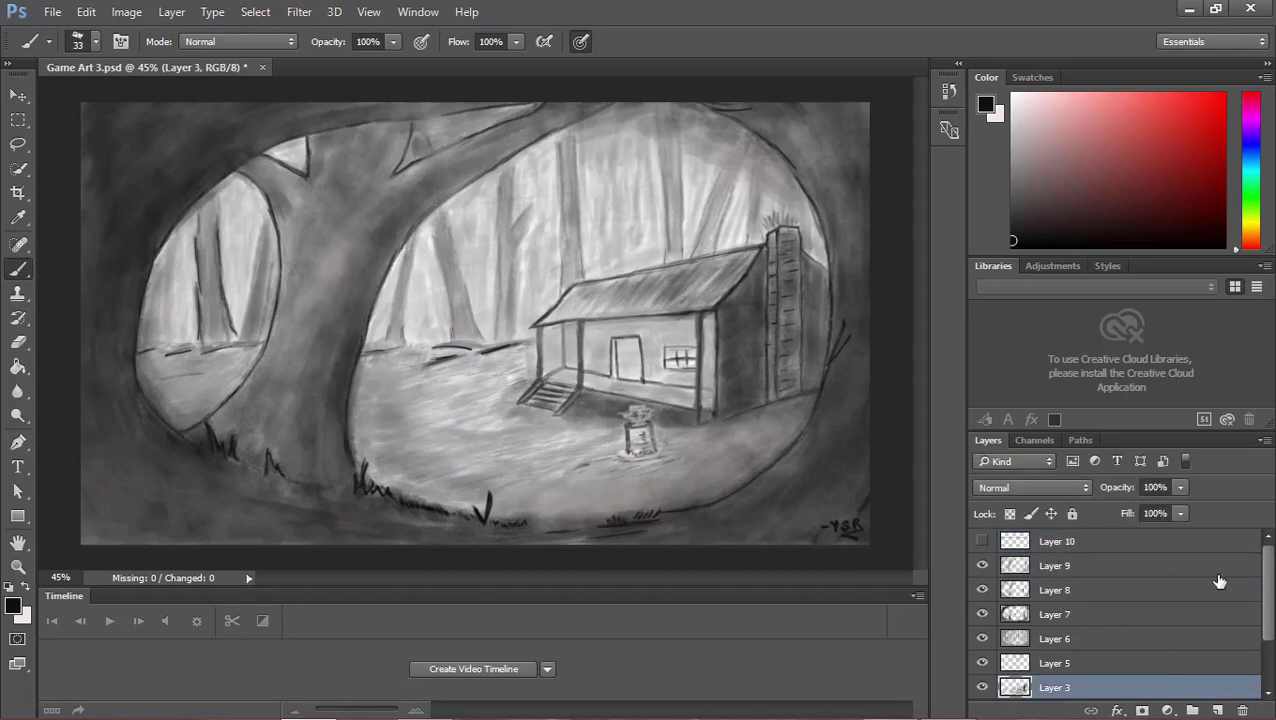
pyautogui.click(1126, 541)
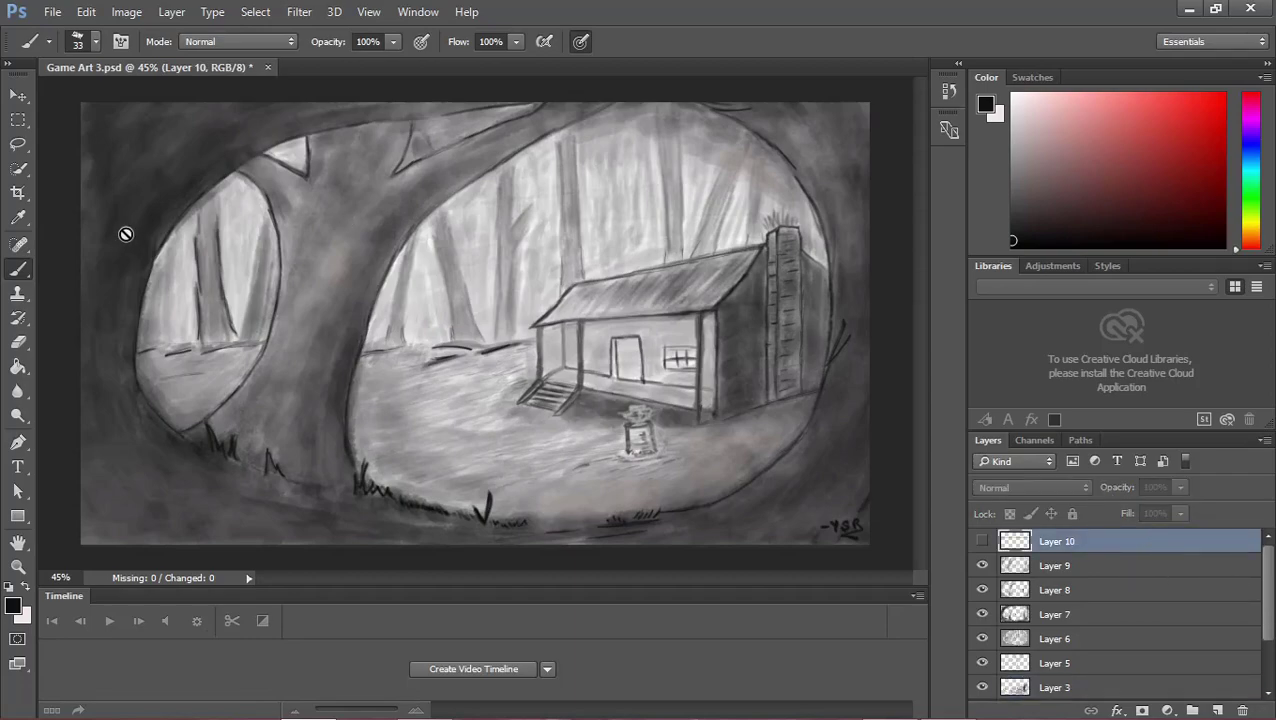
pyautogui.click(1216, 710)
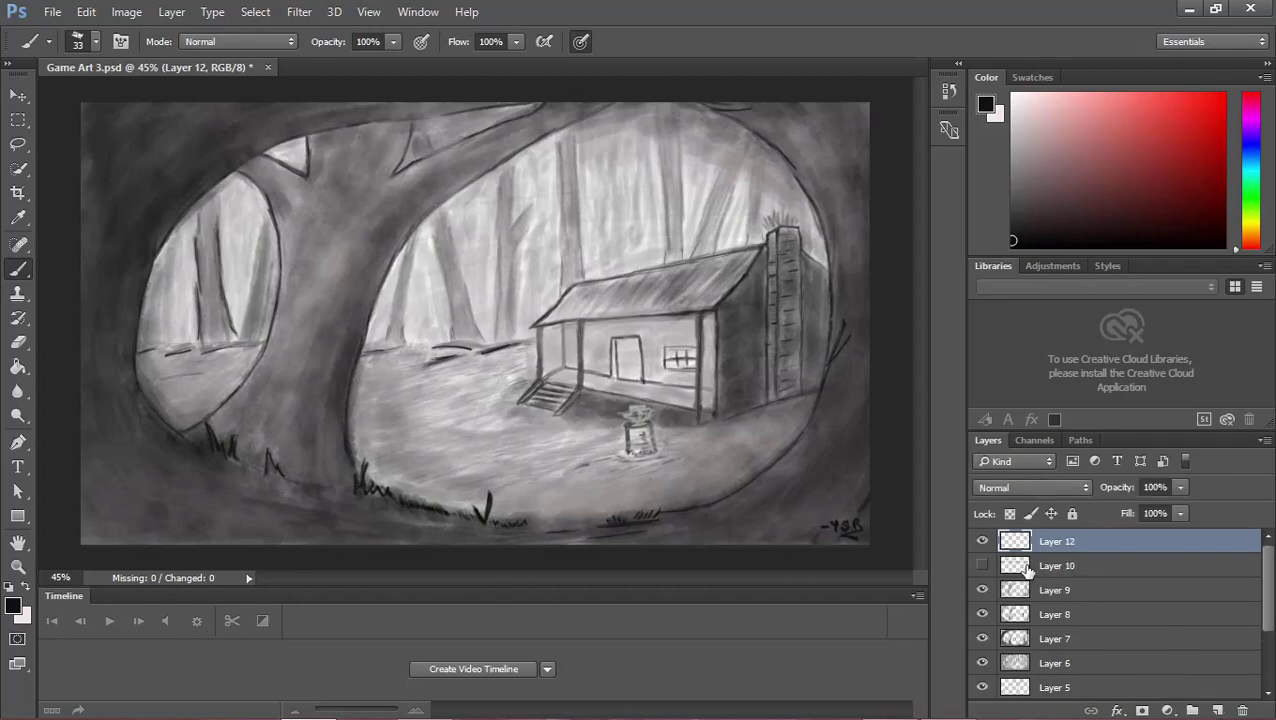
pyautogui.click(1018, 238)
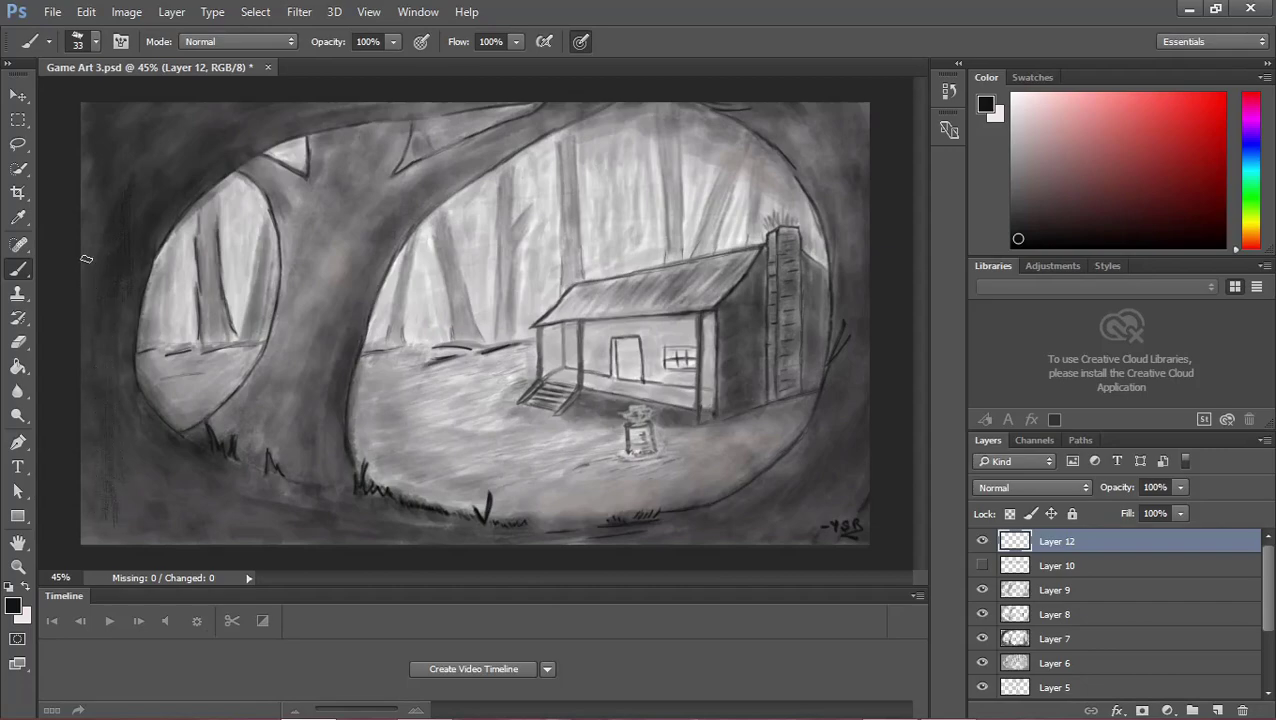
# Switch to the Brush tool and try the soft round and textured brush presets.
pyautogui.click(16, 290)
pyautogui.click(18, 268)
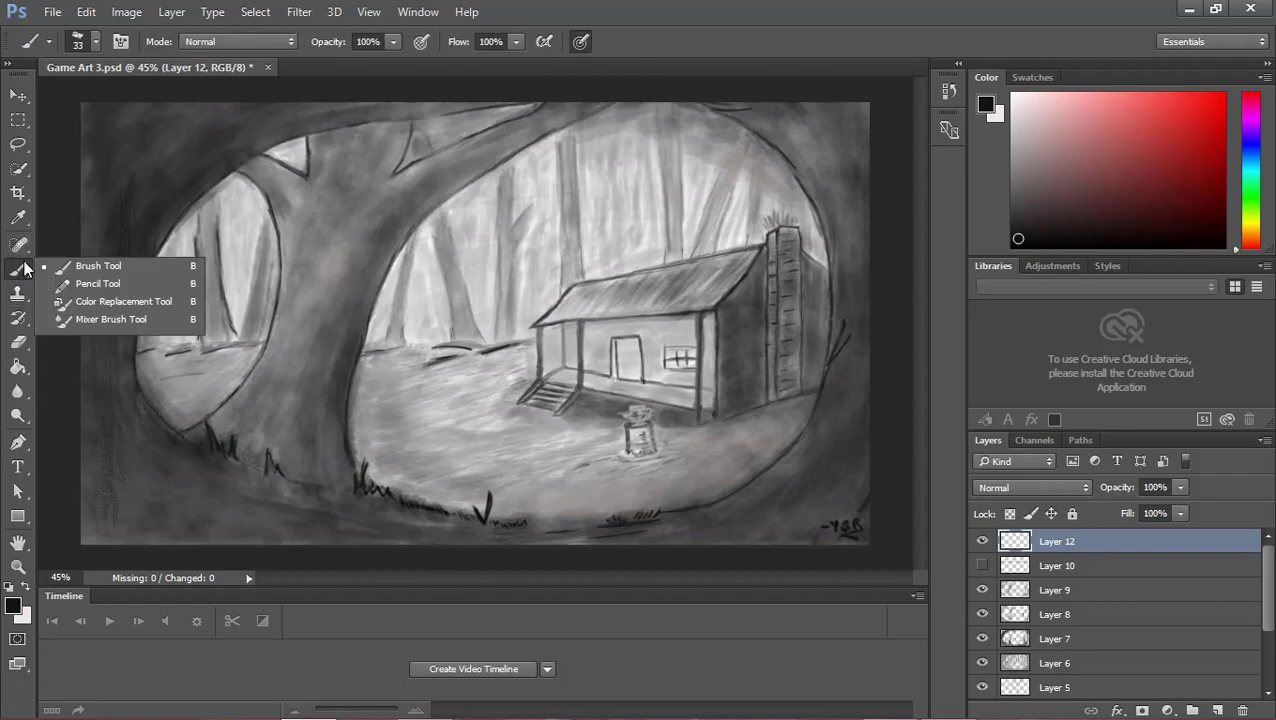
pyautogui.click(102, 267)
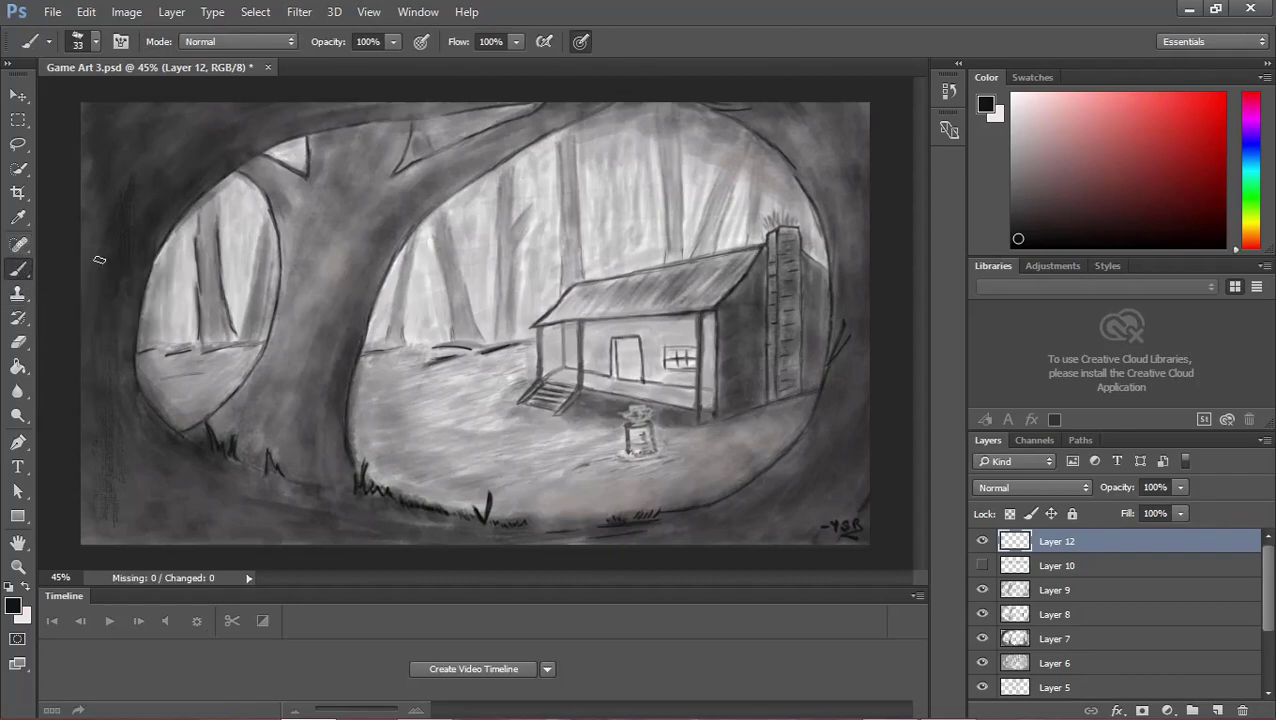
pyautogui.click(91, 47)
pyautogui.click(168, 190)
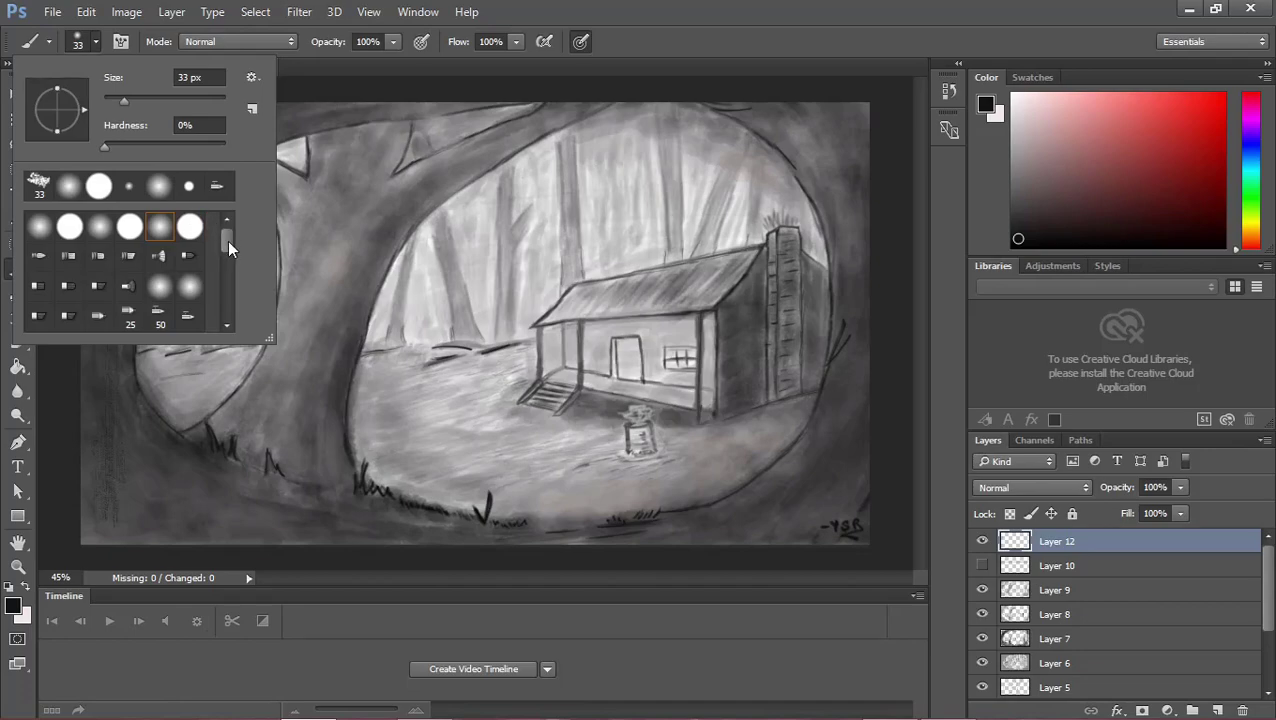
pyautogui.moveTo(226, 238); pyautogui.dragTo(221, 256)
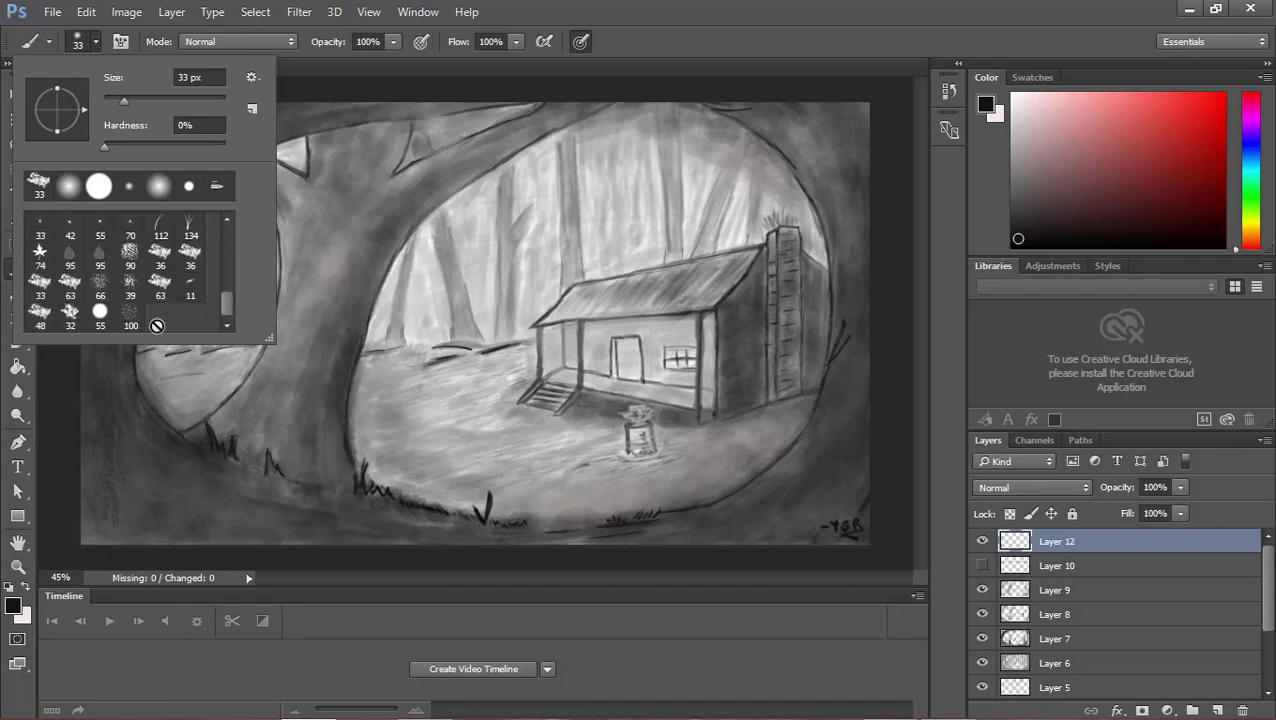
pyautogui.doubleClick(40, 289)
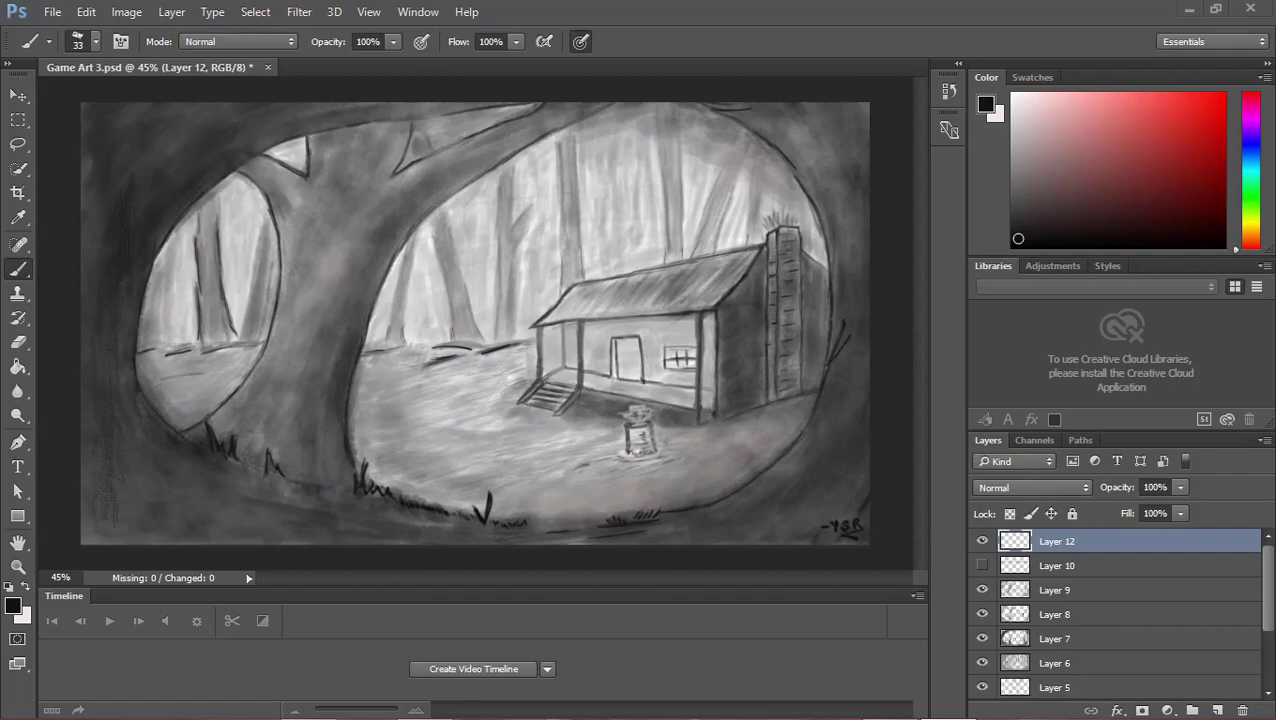
# Reselect the 33 px textured brush and set its size to 72 px.
pyautogui.click(96, 42)
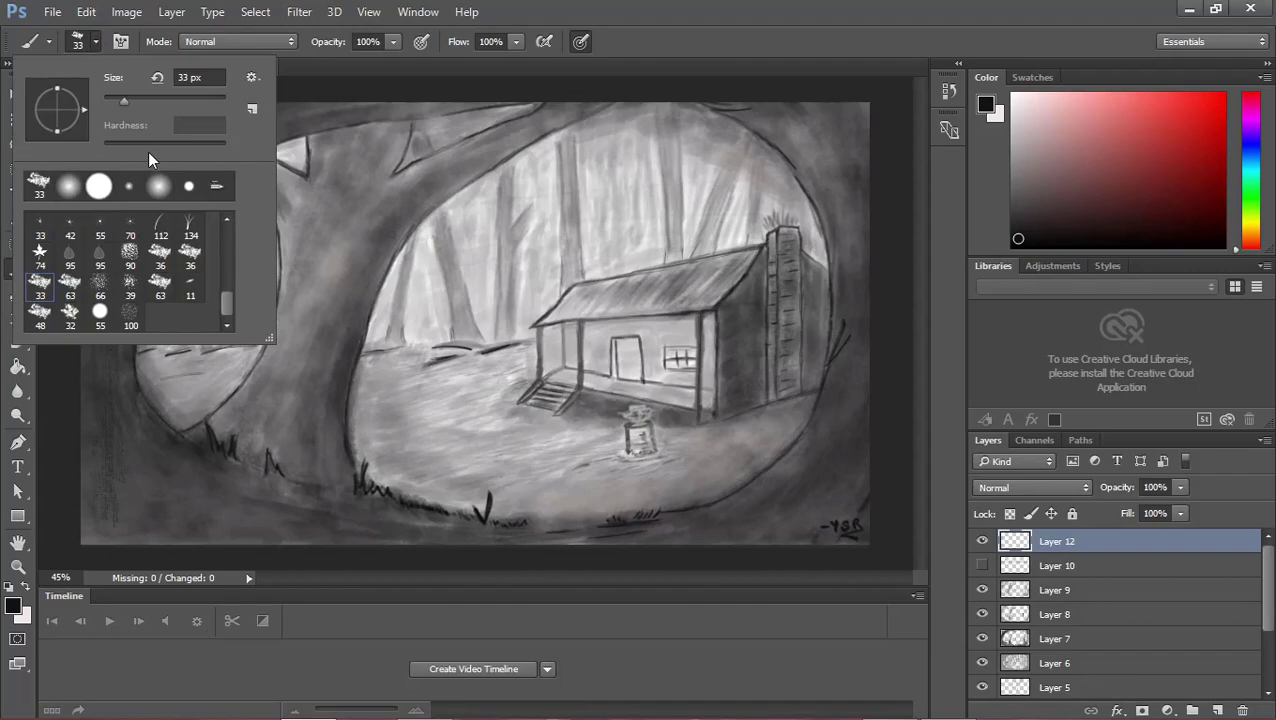
pyautogui.click(41, 288)
pyautogui.write('72')
pyautogui.click(114, 408)
# Hatch dark strokes along the left edge, the lower trunk and around its base.
pyautogui.moveTo(108, 407)
pyautogui.mouseDown()
pyautogui.moveTo(105, 507)
pyautogui.moveTo(97, 398)
pyautogui.moveTo(91, 521)
pyautogui.moveTo(99, 313)
pyautogui.moveTo(105, 444)
pyautogui.moveTo(89, 366)
pyautogui.mouseUp()
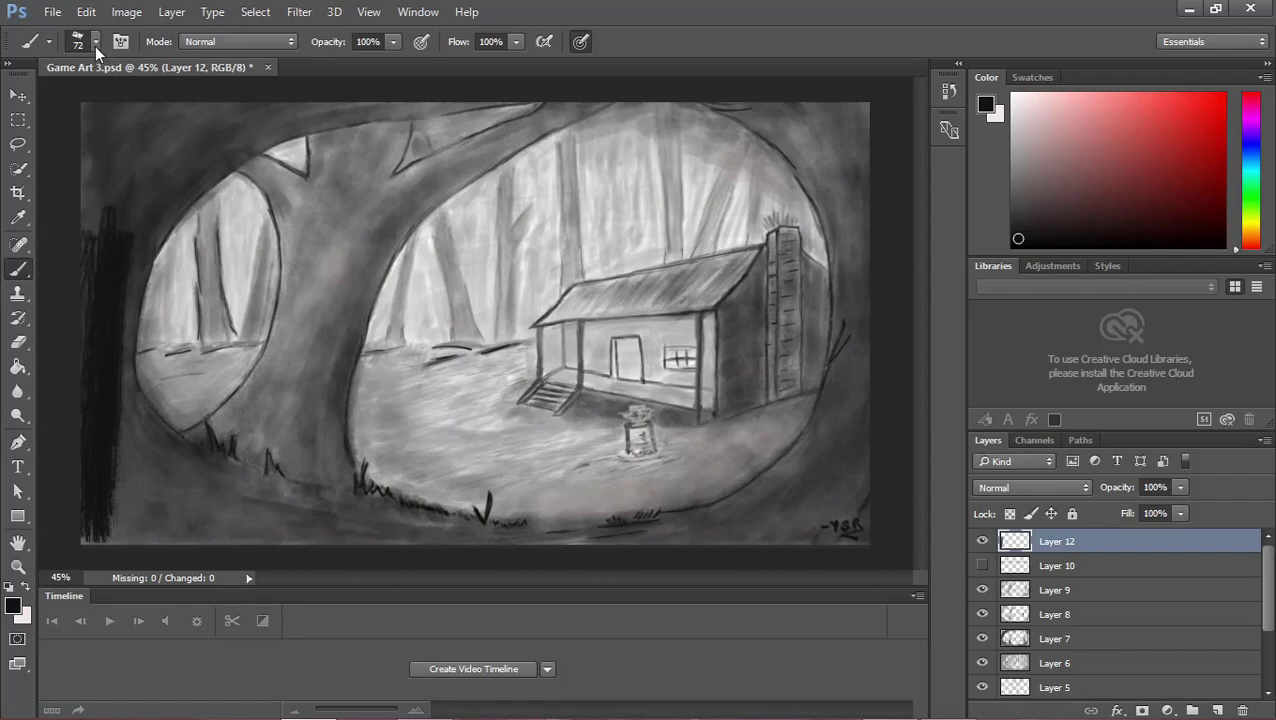
pyautogui.moveTo(110, 212)
pyautogui.mouseDown()
pyautogui.moveTo(125, 190)
pyautogui.moveTo(96, 290)
pyautogui.moveTo(85, 128)
pyautogui.moveTo(114, 128)
pyautogui.moveTo(118, 203)
pyautogui.moveTo(114, 125)
pyautogui.moveTo(120, 436)
pyautogui.moveTo(120, 416)
pyautogui.moveTo(170, 421)
pyautogui.moveTo(148, 501)
pyautogui.moveTo(156, 541)
pyautogui.moveTo(135, 520)
pyautogui.moveTo(125, 462)
pyautogui.moveTo(114, 527)
pyautogui.moveTo(125, 535)
pyautogui.mouseUp()
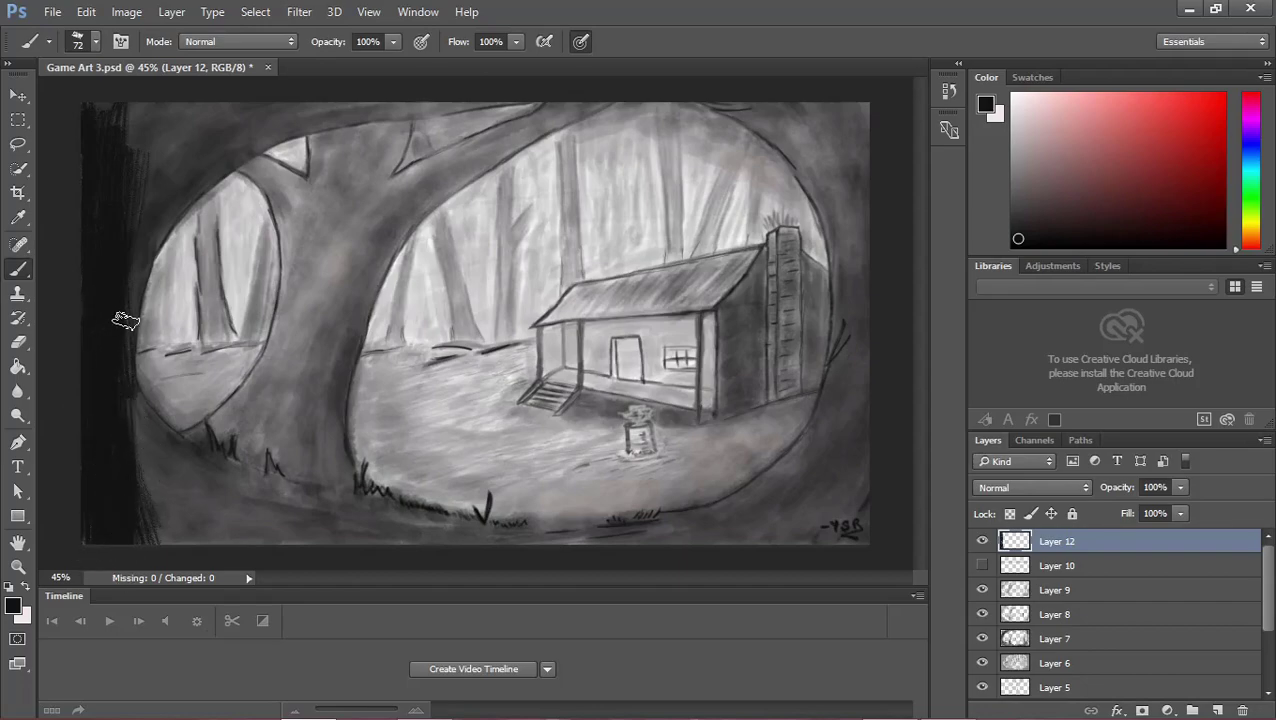
pyautogui.moveTo(135, 385); pyautogui.dragTo(202, 530)
pyautogui.moveTo(140, 436)
pyautogui.mouseDown()
pyautogui.moveTo(190, 540)
pyautogui.moveTo(137, 475)
pyautogui.moveTo(157, 498)
pyautogui.moveTo(194, 493)
pyautogui.moveTo(266, 517)
pyautogui.moveTo(234, 522)
pyautogui.moveTo(245, 510)
pyautogui.moveTo(279, 517)
pyautogui.moveTo(285, 535)
pyautogui.moveTo(177, 500)
pyautogui.moveTo(147, 422)
pyautogui.moveTo(134, 530)
pyautogui.moveTo(128, 472)
pyautogui.mouseUp()
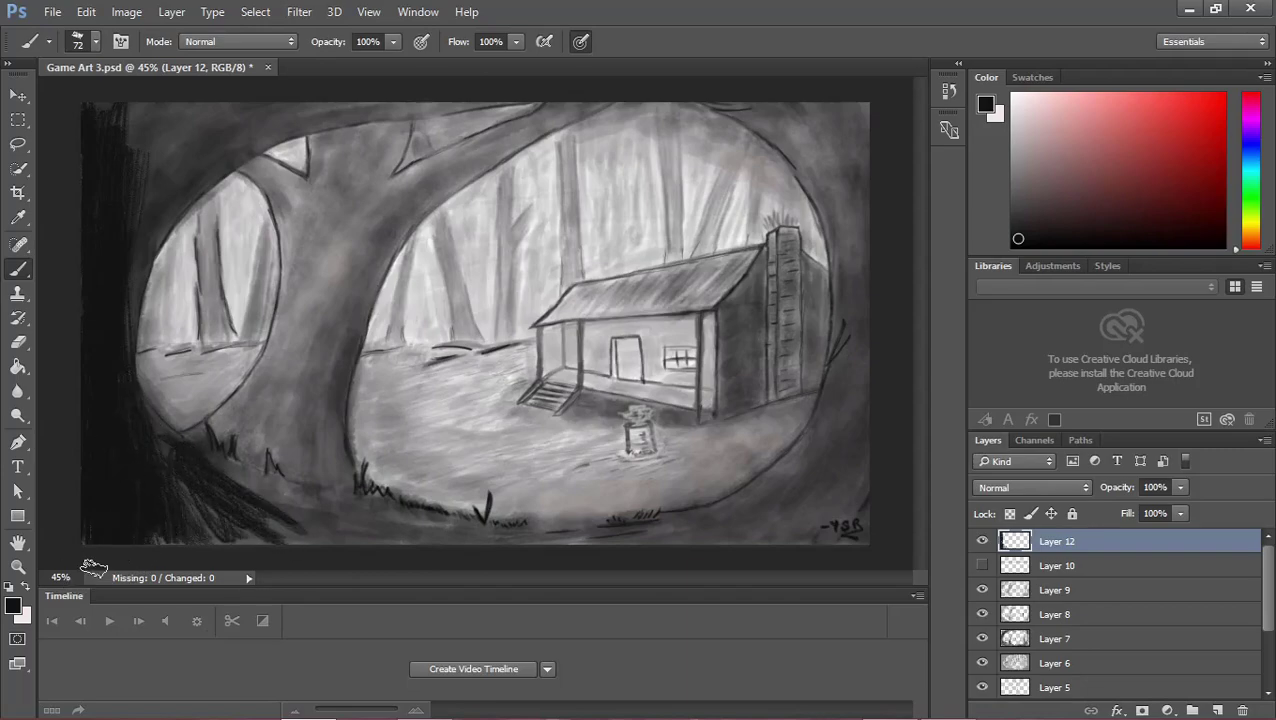
pyautogui.moveTo(255, 511); pyautogui.dragTo(195, 538)
pyautogui.moveTo(195, 538); pyautogui.dragTo(278, 519)
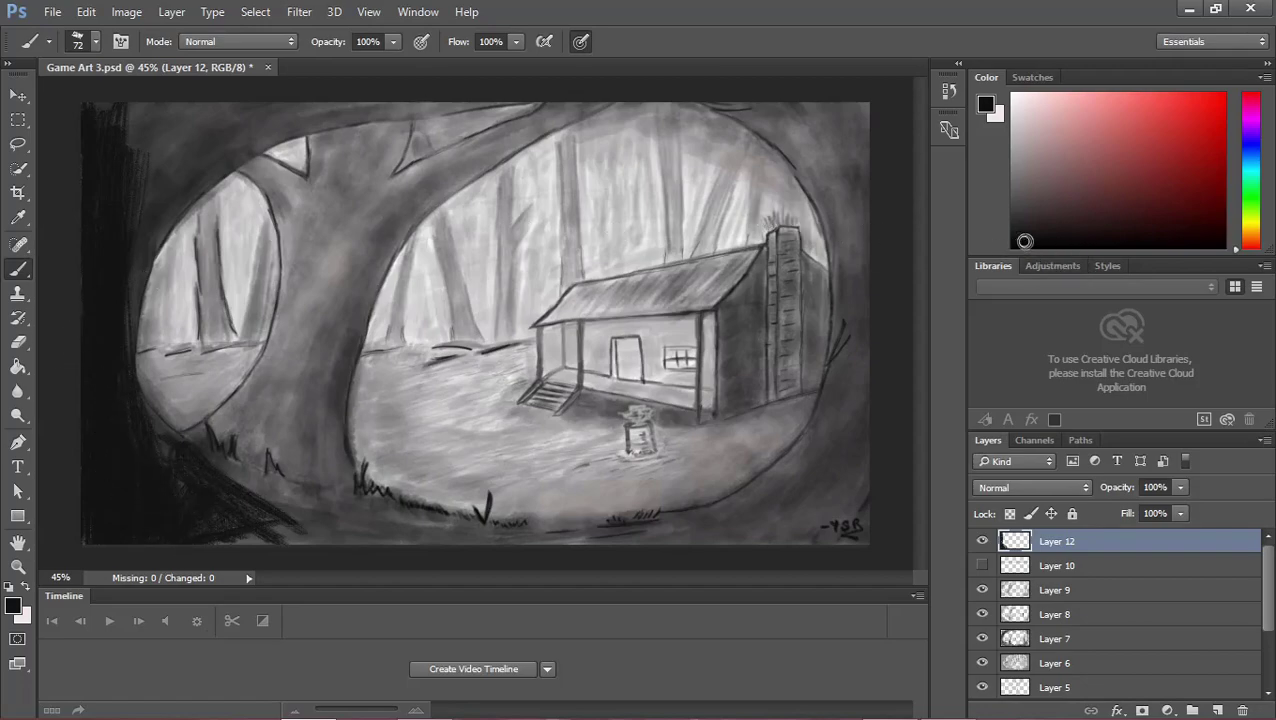
# Pick a slightly different near-black and darken the upper left edge and lower trunk.
pyautogui.click(1007, 245)
pyautogui.moveTo(128, 159)
pyautogui.mouseDown()
pyautogui.moveTo(125, 205)
pyautogui.moveTo(120, 137)
pyautogui.moveTo(85, 114)
pyautogui.moveTo(85, 200)
pyautogui.moveTo(114, 200)
pyautogui.mouseUp()
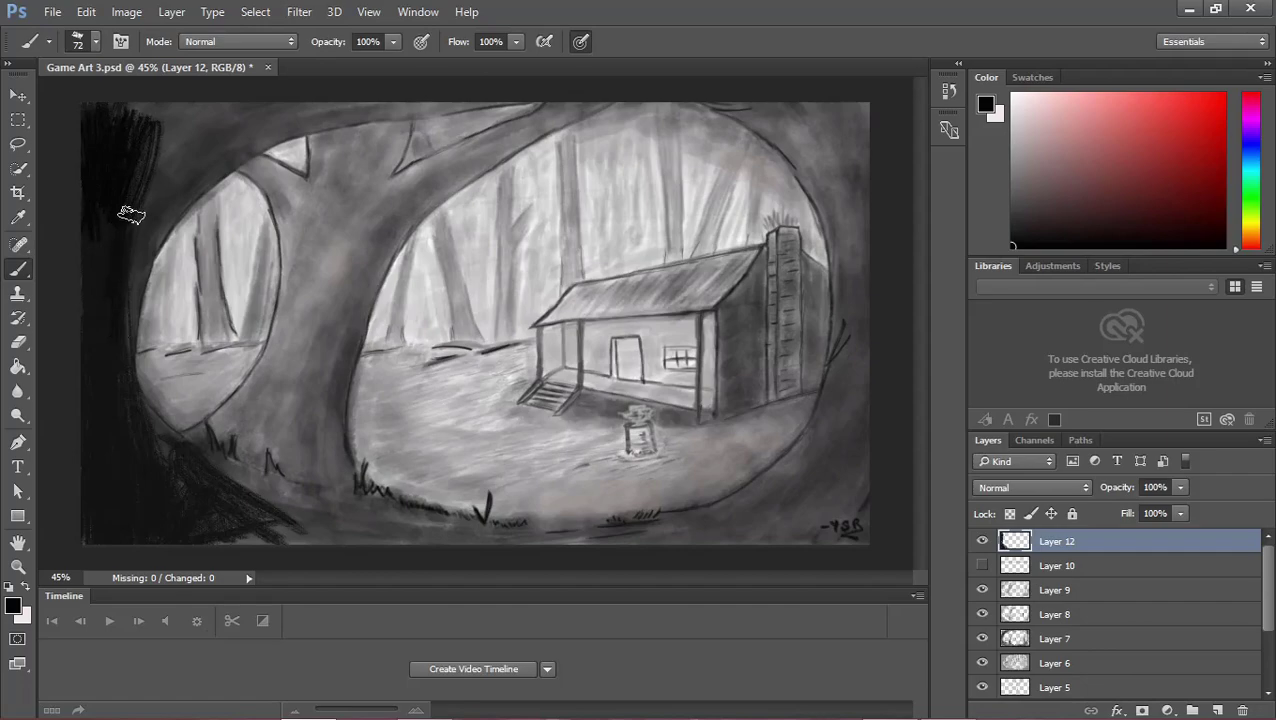
pyautogui.moveTo(100, 288)
pyautogui.mouseDown()
pyautogui.moveTo(85, 370)
pyautogui.moveTo(142, 198)
pyautogui.moveTo(165, 425)
pyautogui.moveTo(170, 310)
pyautogui.moveTo(134, 319)
pyautogui.moveTo(145, 340)
pyautogui.moveTo(137, 407)
pyautogui.moveTo(138, 370)
pyautogui.mouseUp()
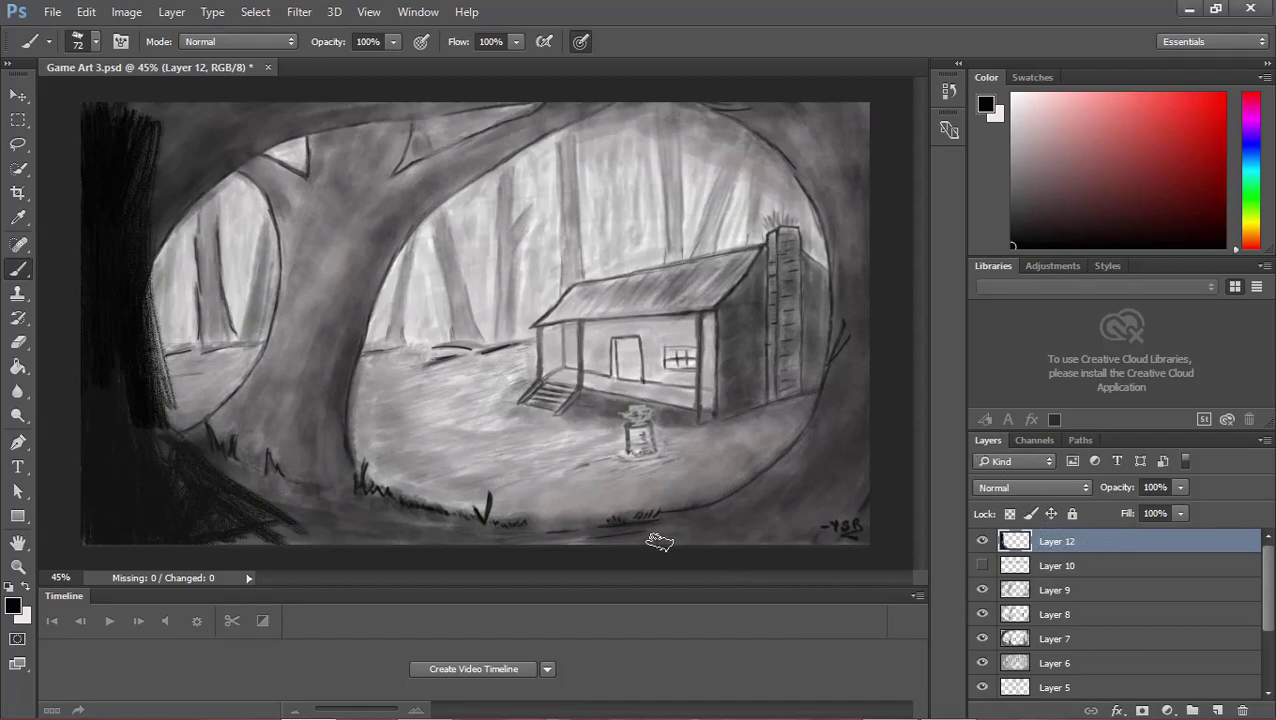
# Change the brush preset and paint the trunk's right and upper edges solid black.
pyautogui.click(94, 42)
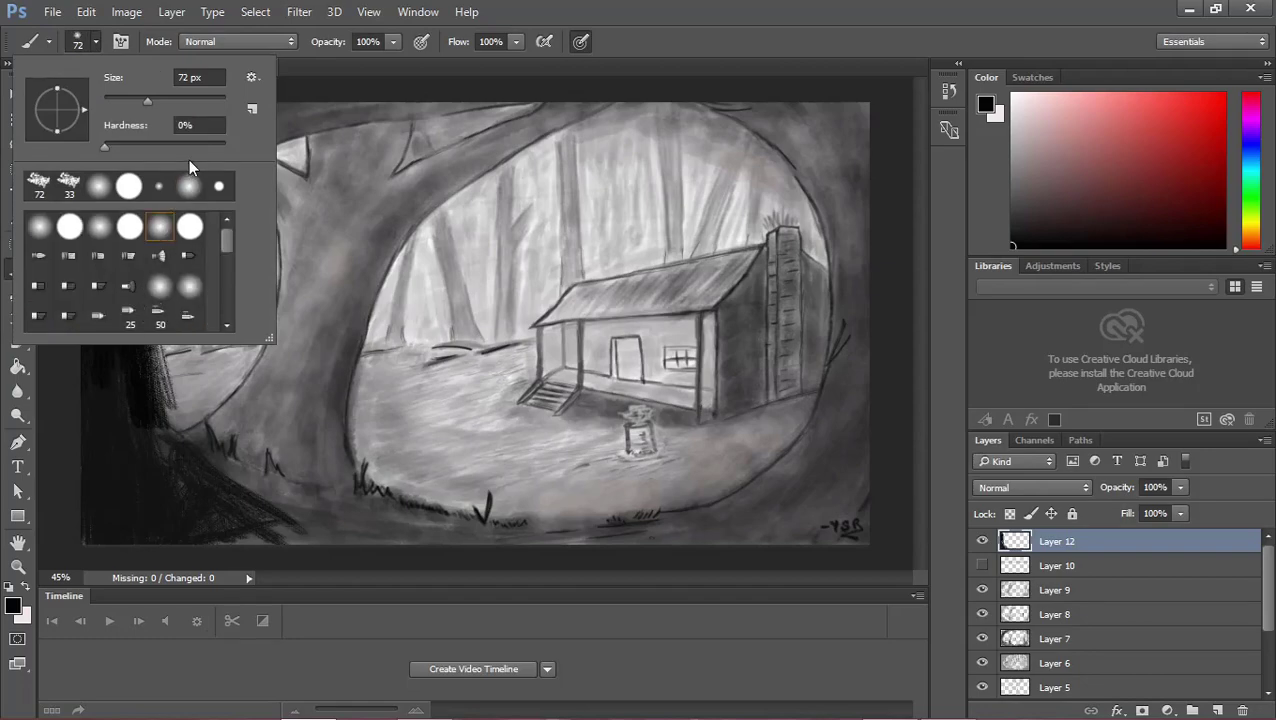
pyautogui.click(128, 408)
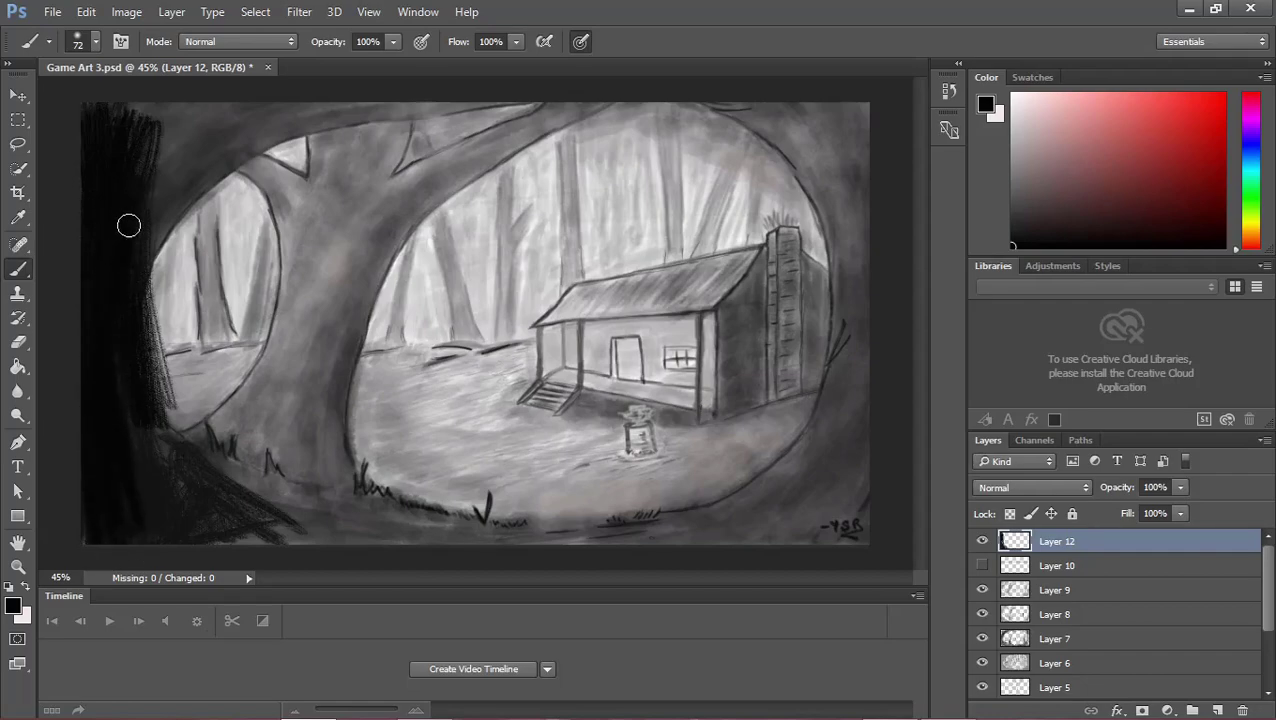
pyautogui.moveTo(145, 399)
pyautogui.mouseDown()
pyautogui.moveTo(158, 395)
pyautogui.moveTo(151, 327)
pyautogui.moveTo(148, 313)
pyautogui.moveTo(151, 362)
pyautogui.moveTo(128, 276)
pyautogui.moveTo(168, 131)
pyautogui.moveTo(157, 108)
pyautogui.moveTo(100, 114)
pyautogui.moveTo(88, 162)
pyautogui.moveTo(105, 114)
pyautogui.moveTo(139, 122)
pyautogui.mouseUp()
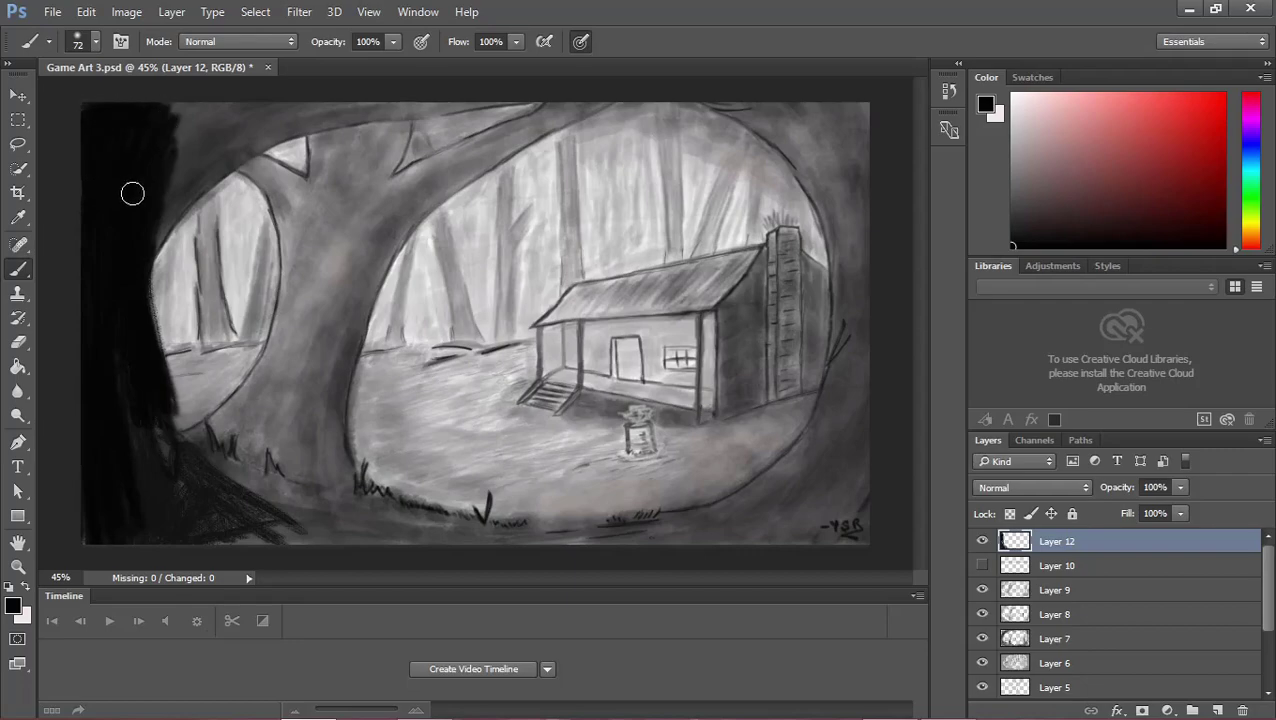
pyautogui.moveTo(131, 194)
pyautogui.mouseDown()
pyautogui.moveTo(157, 120)
pyautogui.moveTo(174, 128)
pyautogui.moveTo(148, 236)
pyautogui.moveTo(205, 131)
pyautogui.moveTo(148, 182)
pyautogui.moveTo(177, 120)
pyautogui.moveTo(142, 228)
pyautogui.moveTo(208, 125)
pyautogui.moveTo(251, 117)
pyautogui.moveTo(162, 157)
pyautogui.moveTo(162, 137)
pyautogui.moveTo(248, 105)
pyautogui.moveTo(214, 118)
pyautogui.moveTo(162, 182)
pyautogui.moveTo(148, 225)
pyautogui.moveTo(256, 97)
pyautogui.moveTo(232, 98)
pyautogui.mouseUp()
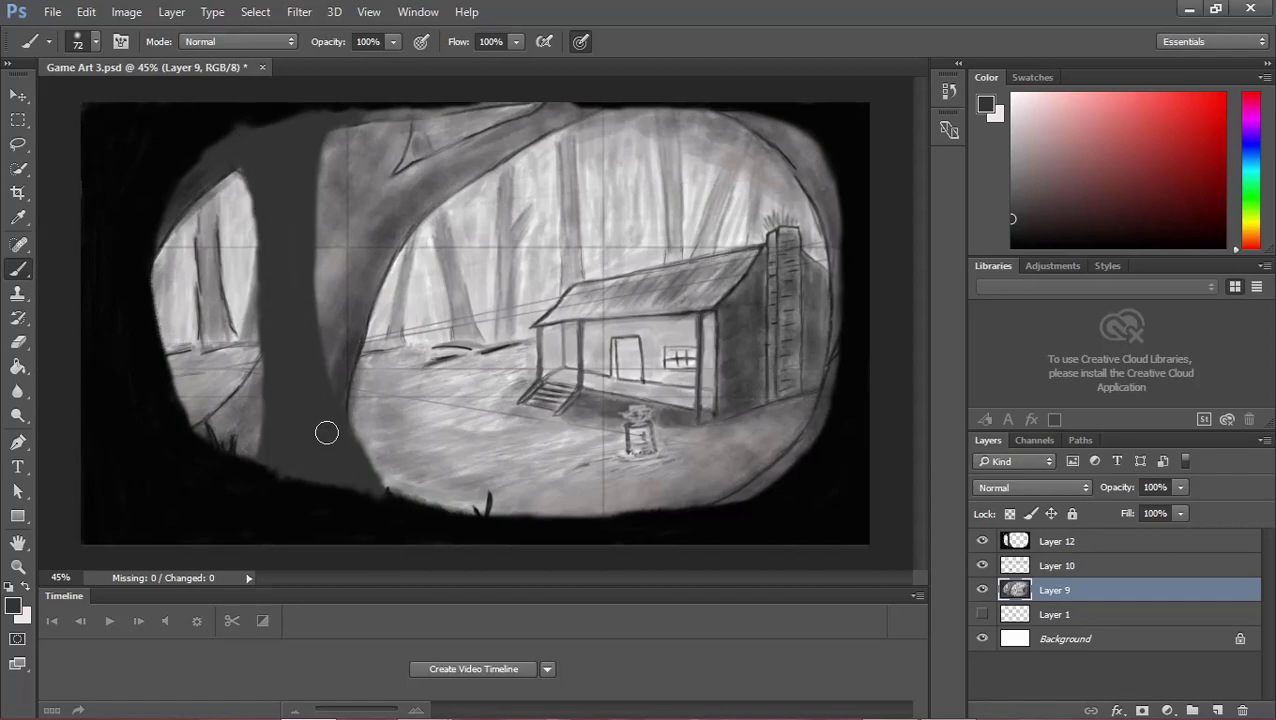
# Darken the ground right of the trunk base, then toggle layer visibility to inspect the vignette.
pyautogui.moveTo(357, 477)
pyautogui.mouseDown()
pyautogui.moveTo(376, 487)
pyautogui.moveTo(359, 501)
pyautogui.moveTo(309, 466)
pyautogui.mouseUp()
pyautogui.click(982, 590)
pyautogui.click(982, 566)
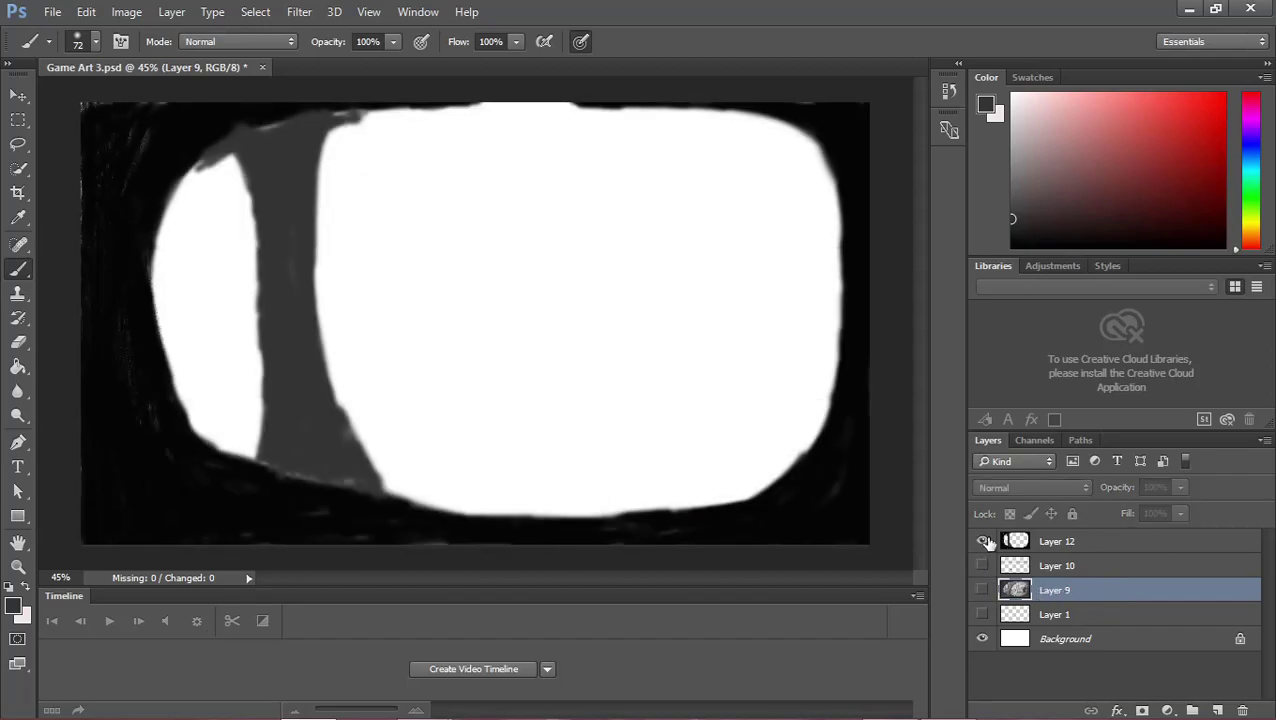
pyautogui.click(982, 541)
pyautogui.click(982, 590)
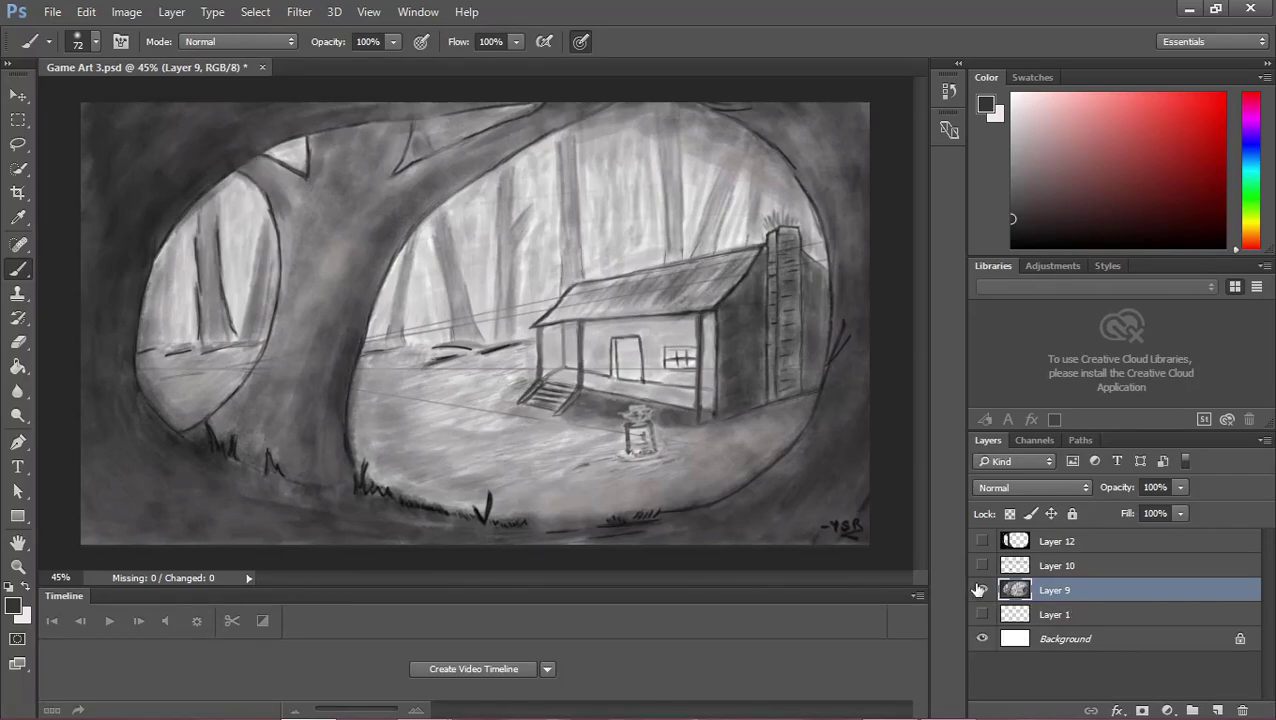
# Turn the Layer 12 vignette back on and make Layer 9 active.
pyautogui.click(1056, 543)
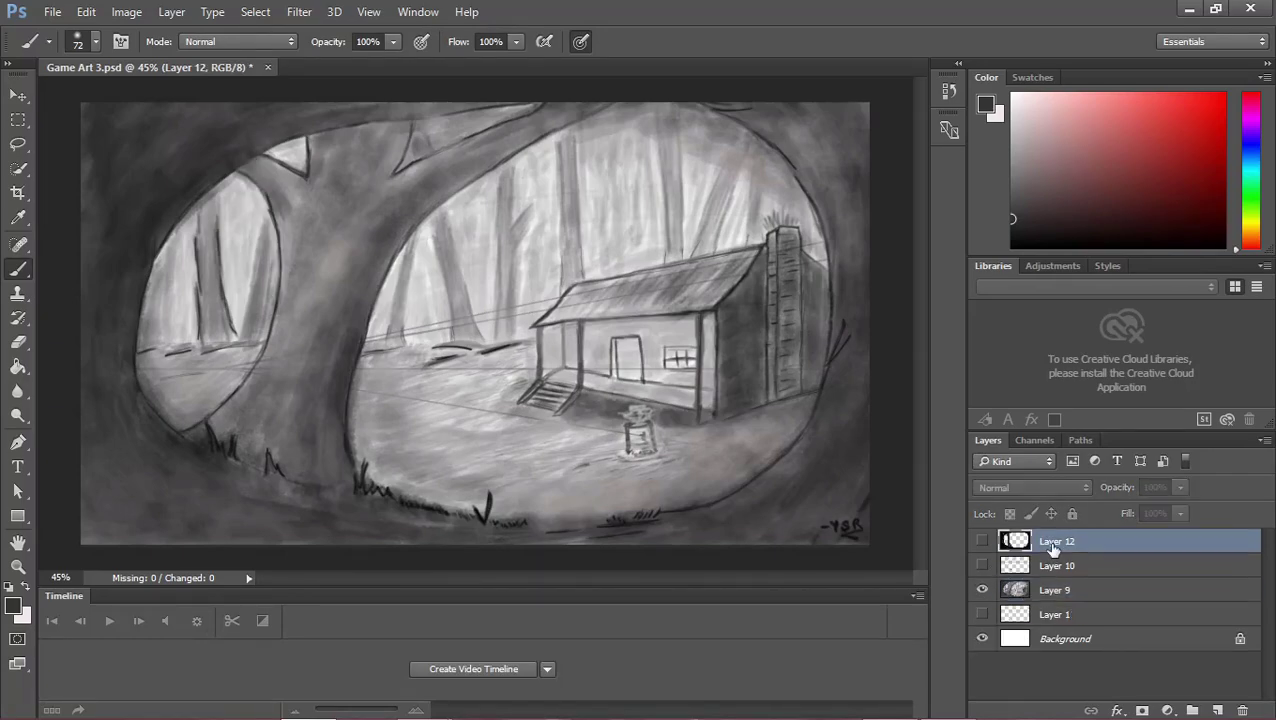
pyautogui.click(983, 541)
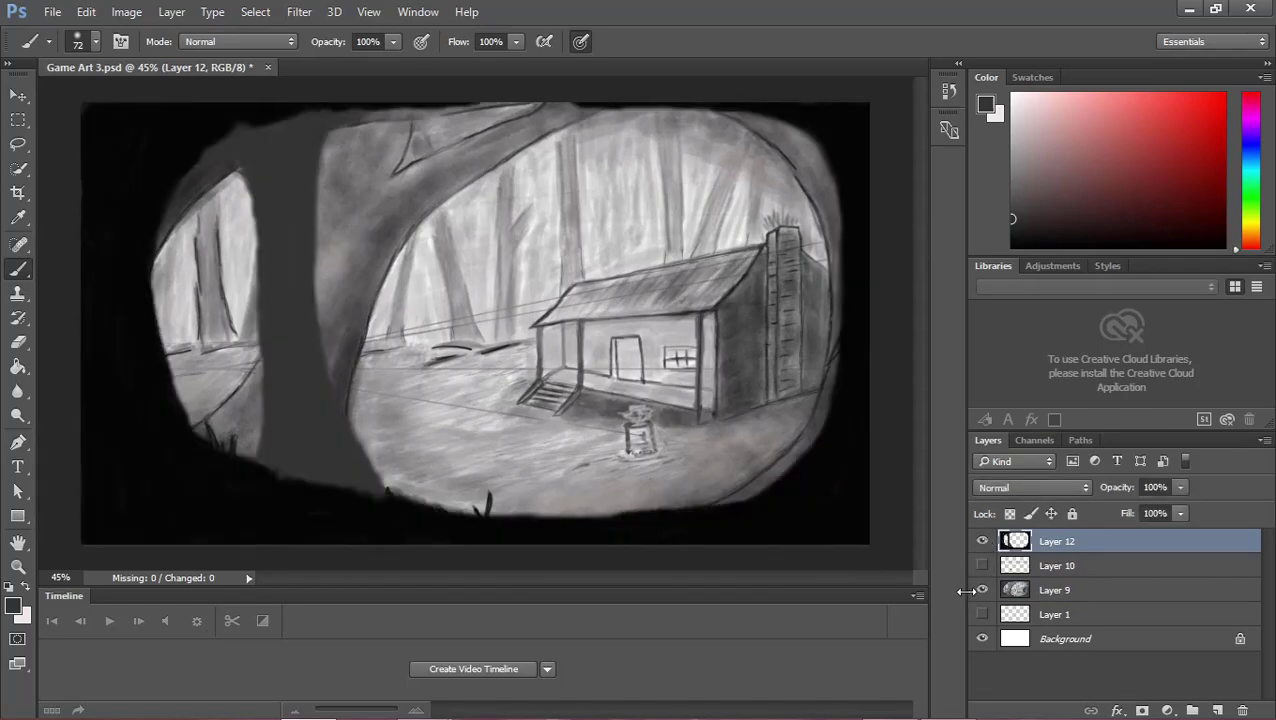
pyautogui.click(1058, 590)
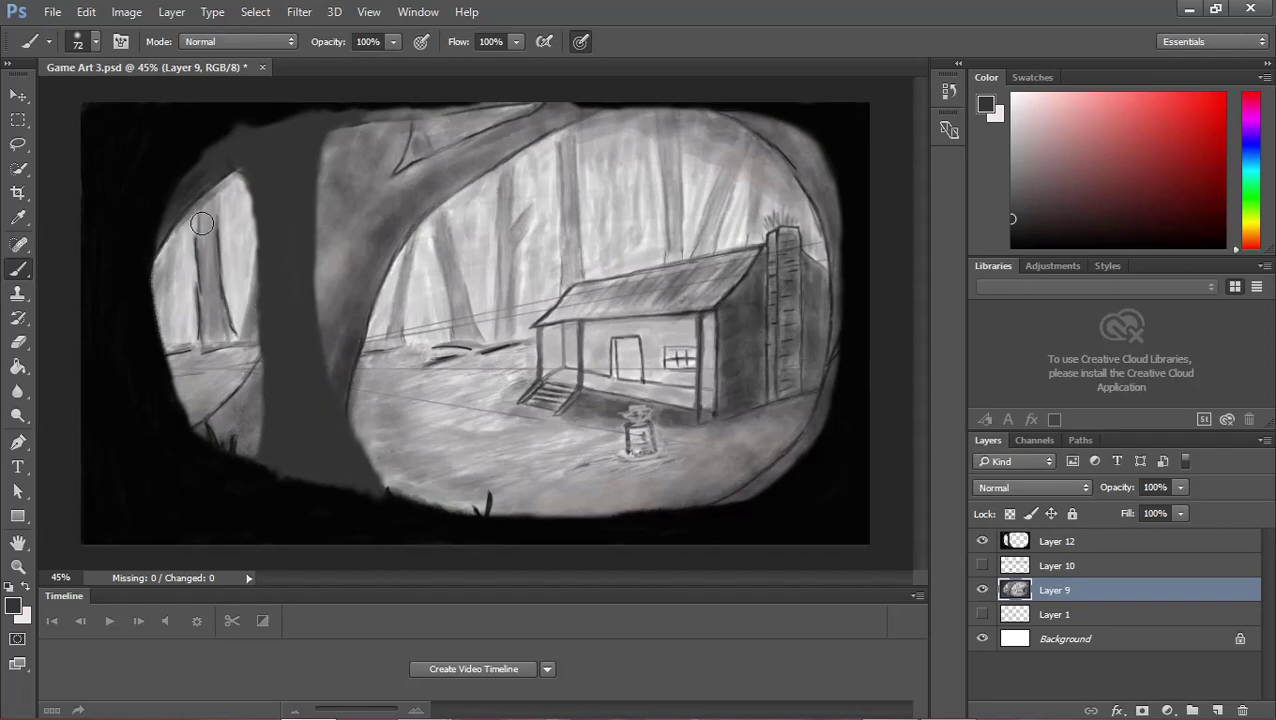
# Move the Layer 9 cabin sketch down, then reselect Layer 12.
pyautogui.click(17, 97)
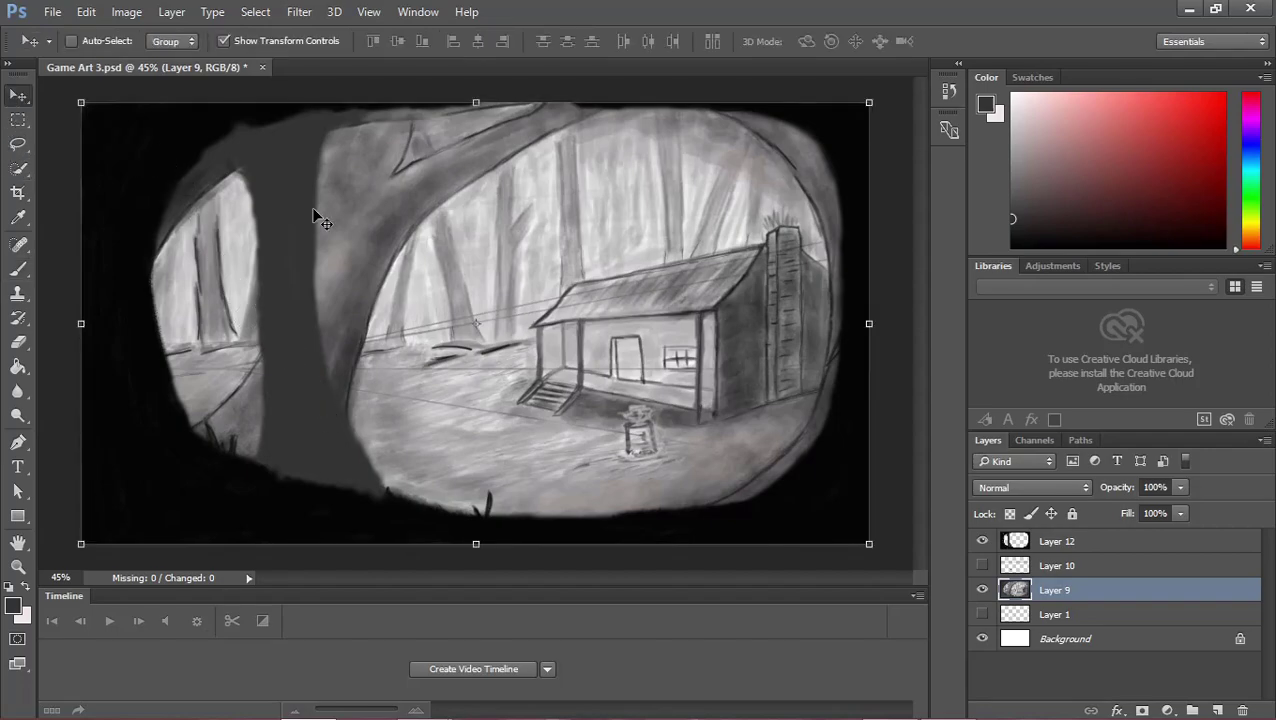
pyautogui.moveTo(562, 117)
pyautogui.mouseDown()
pyautogui.moveTo(573, 130)
pyautogui.moveTo(524, 181)
pyautogui.moveTo(588, 211)
pyautogui.mouseUp()
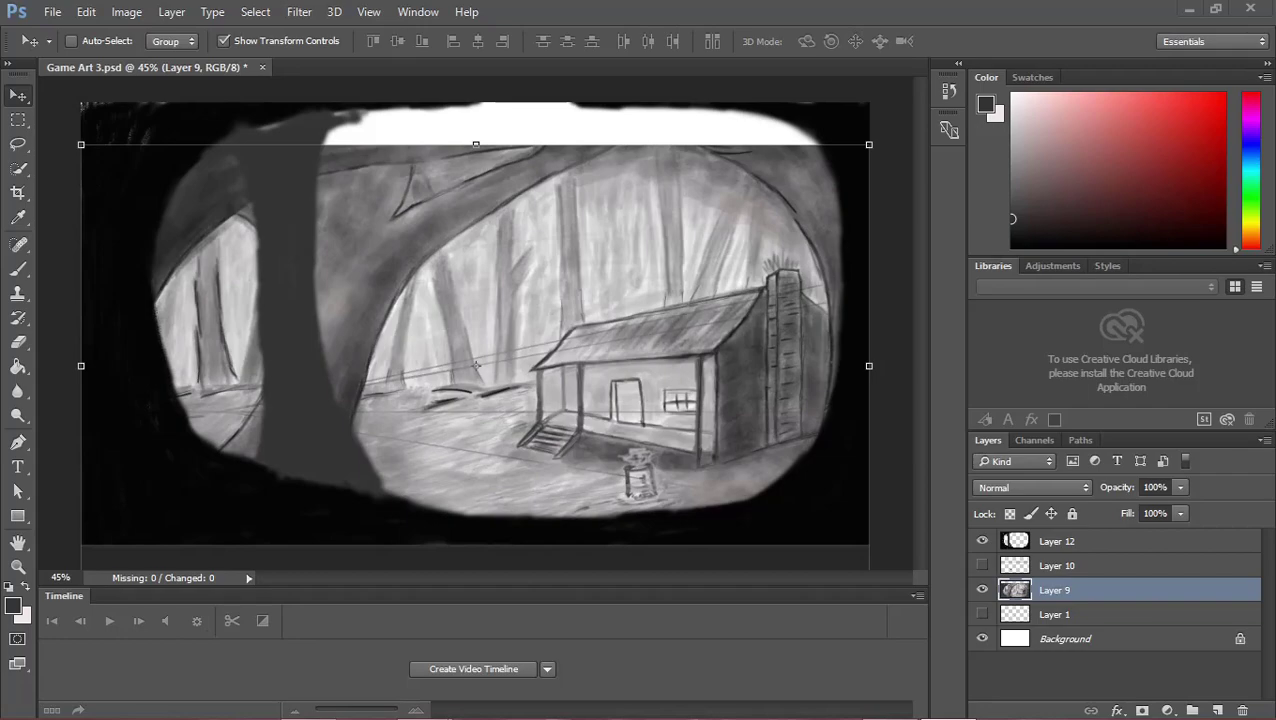
pyautogui.click(1023, 652)
pyautogui.click(1100, 545)
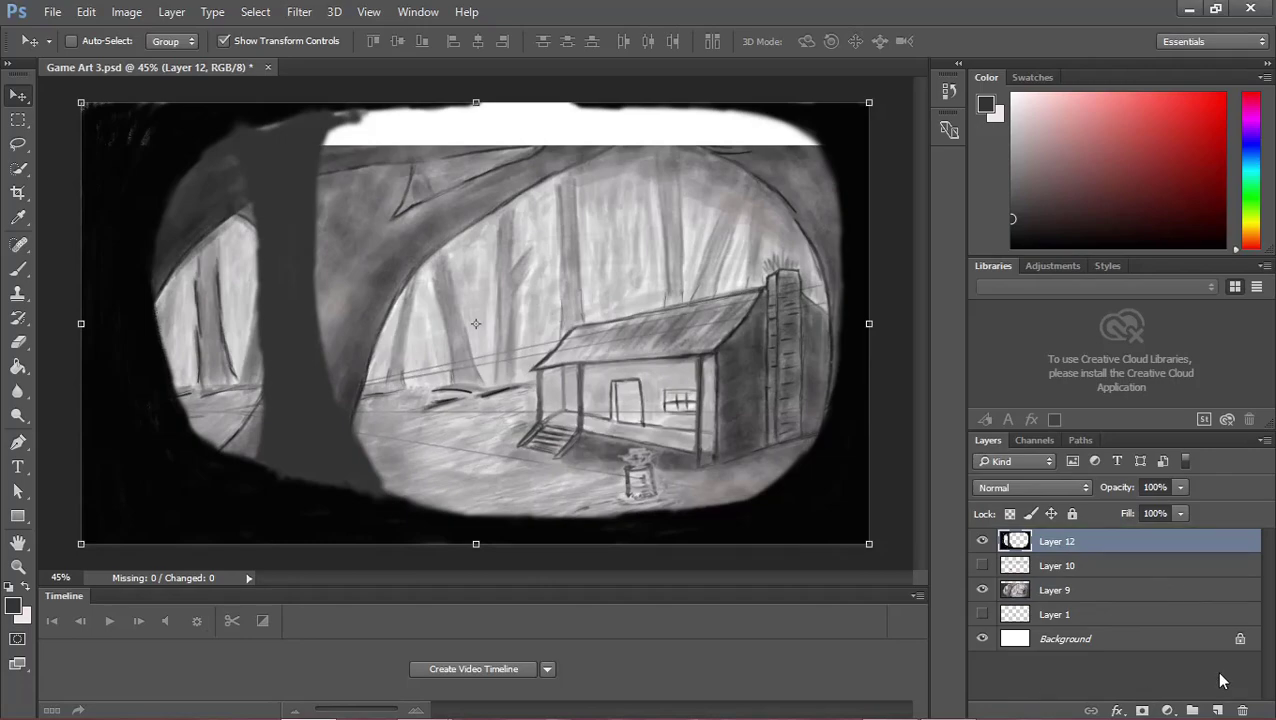
# Create Layer 13 above the Layer 12 vignette and pick a red painting colour.
pyautogui.click(1217, 710)
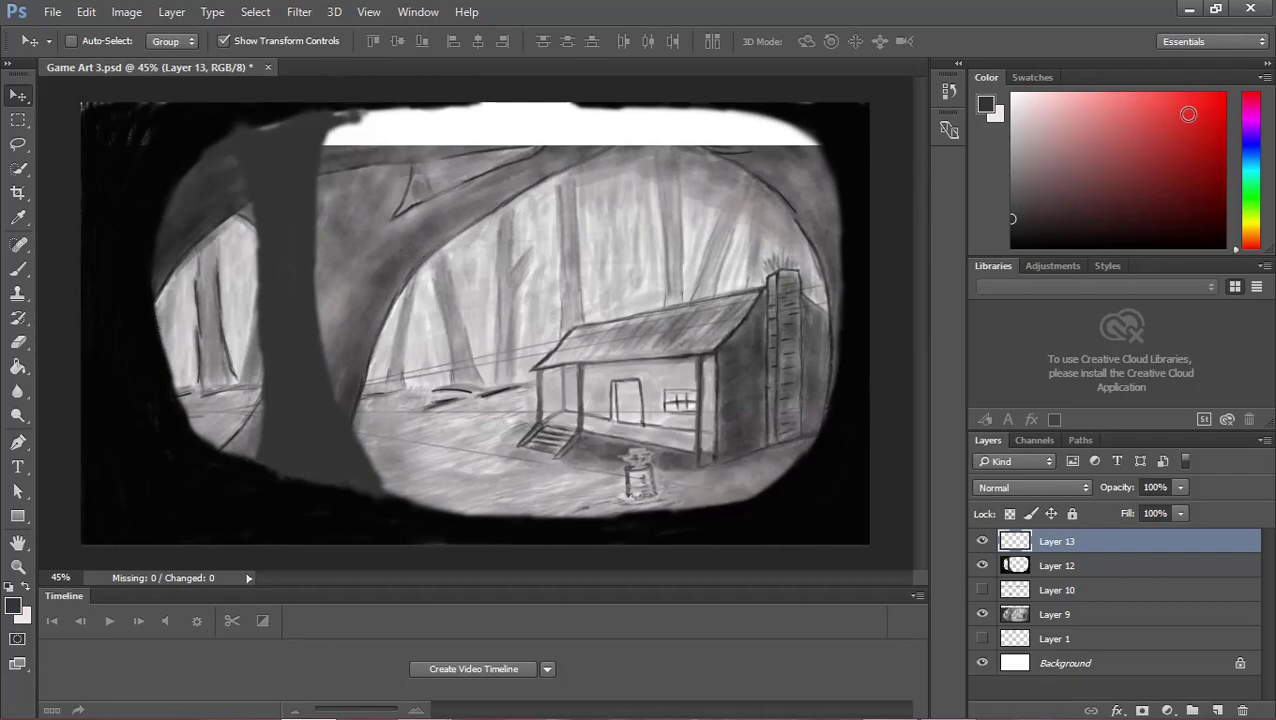
pyautogui.click(1205, 117)
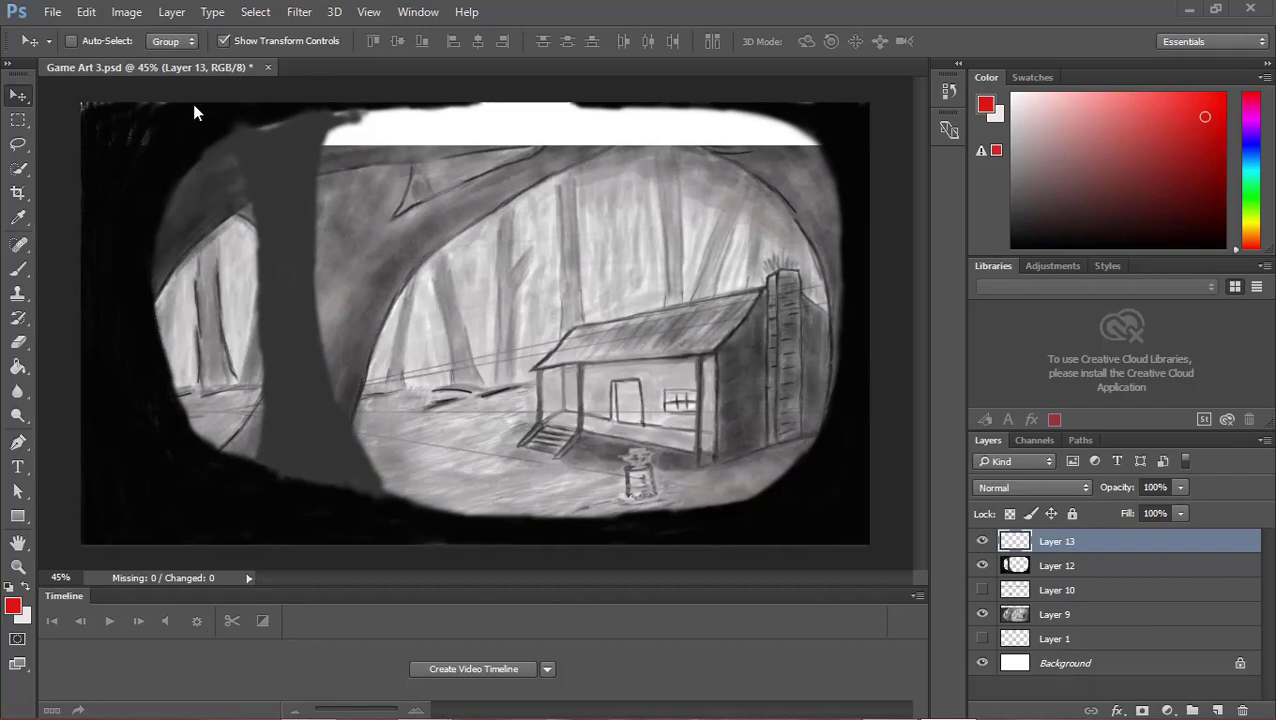
pyautogui.moveTo(162, 123)
pyautogui.mouseDown()
pyautogui.moveTo(252, 445)
pyautogui.moveTo(668, 362)
pyautogui.mouseUp()
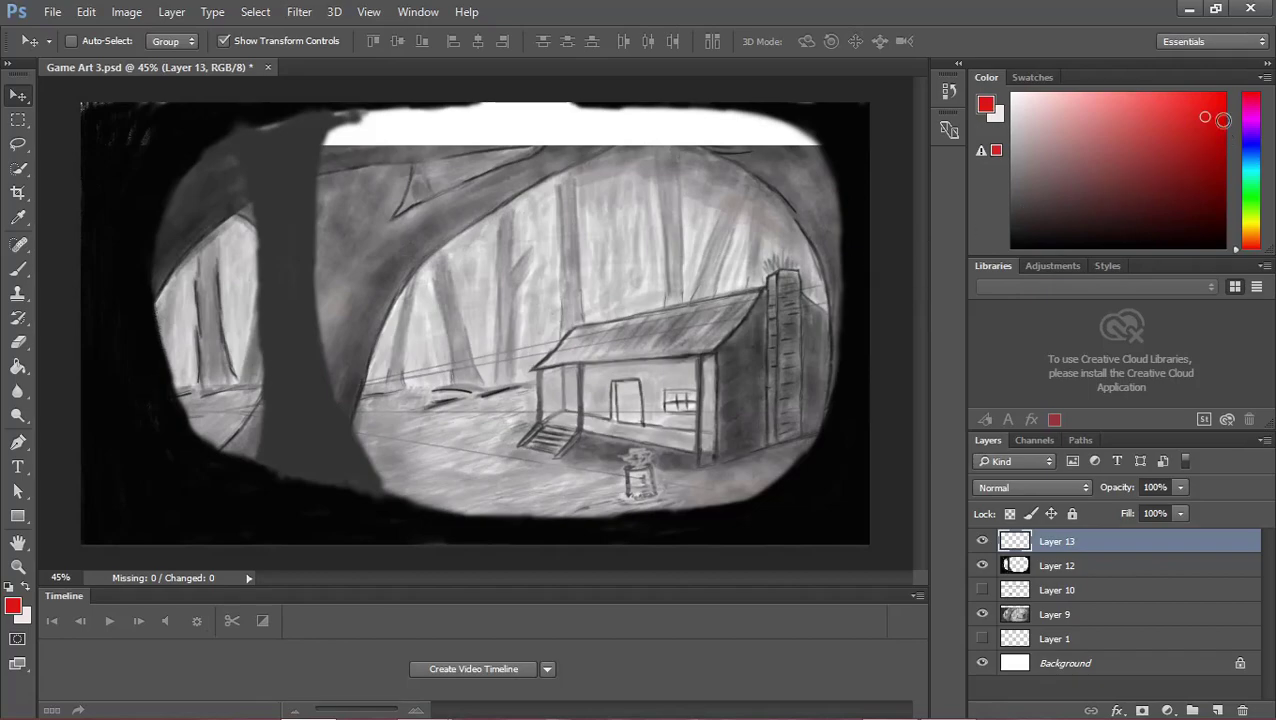
pyautogui.click(1205, 112)
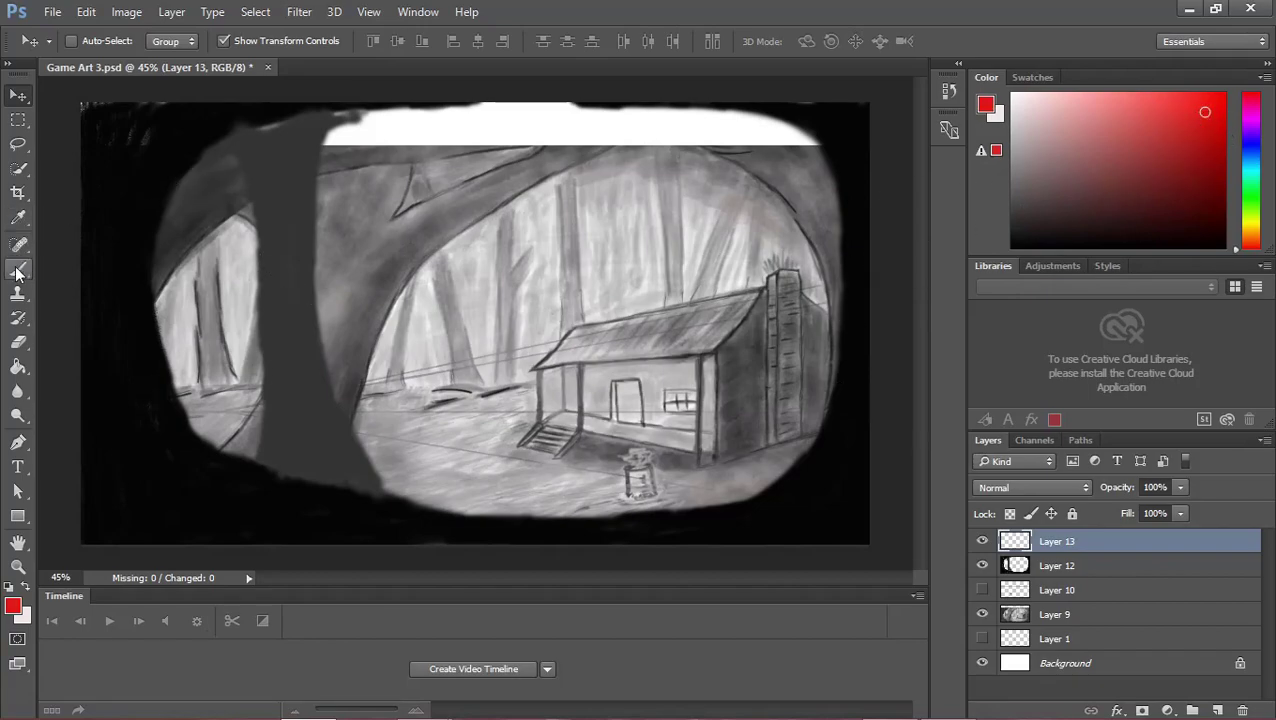
pyautogui.click(18, 318)
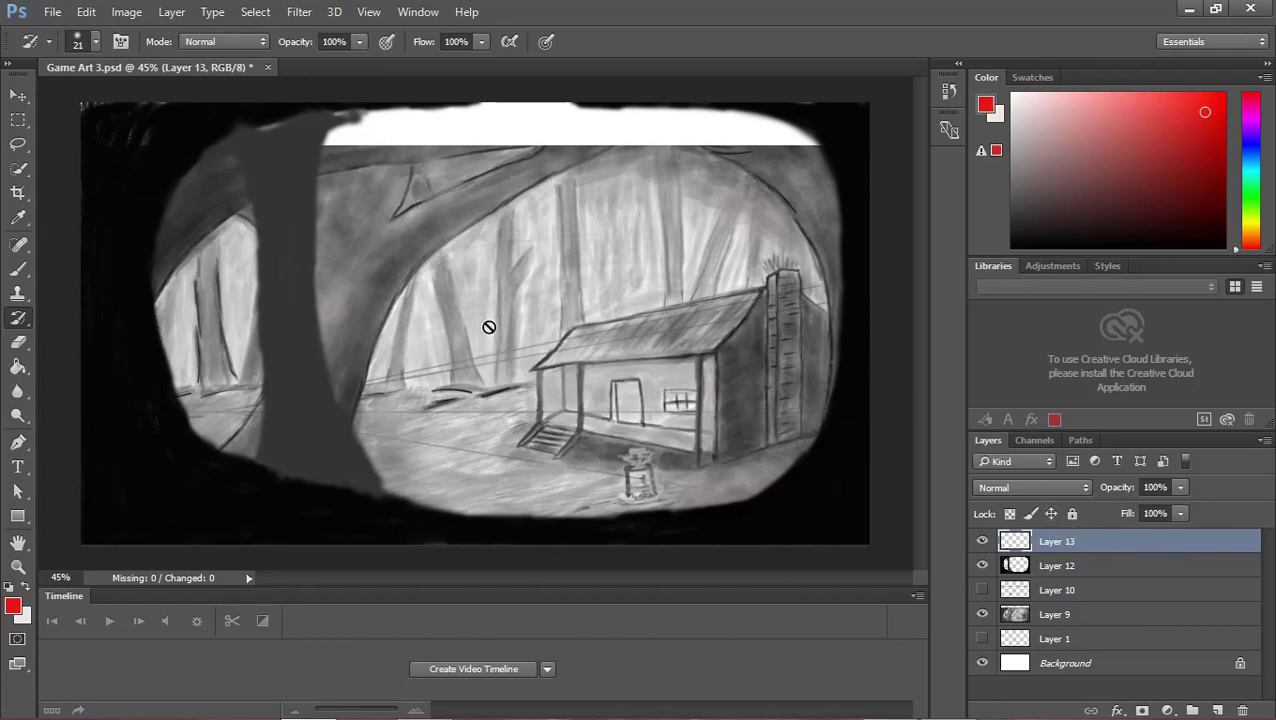
pyautogui.click(403, 268)
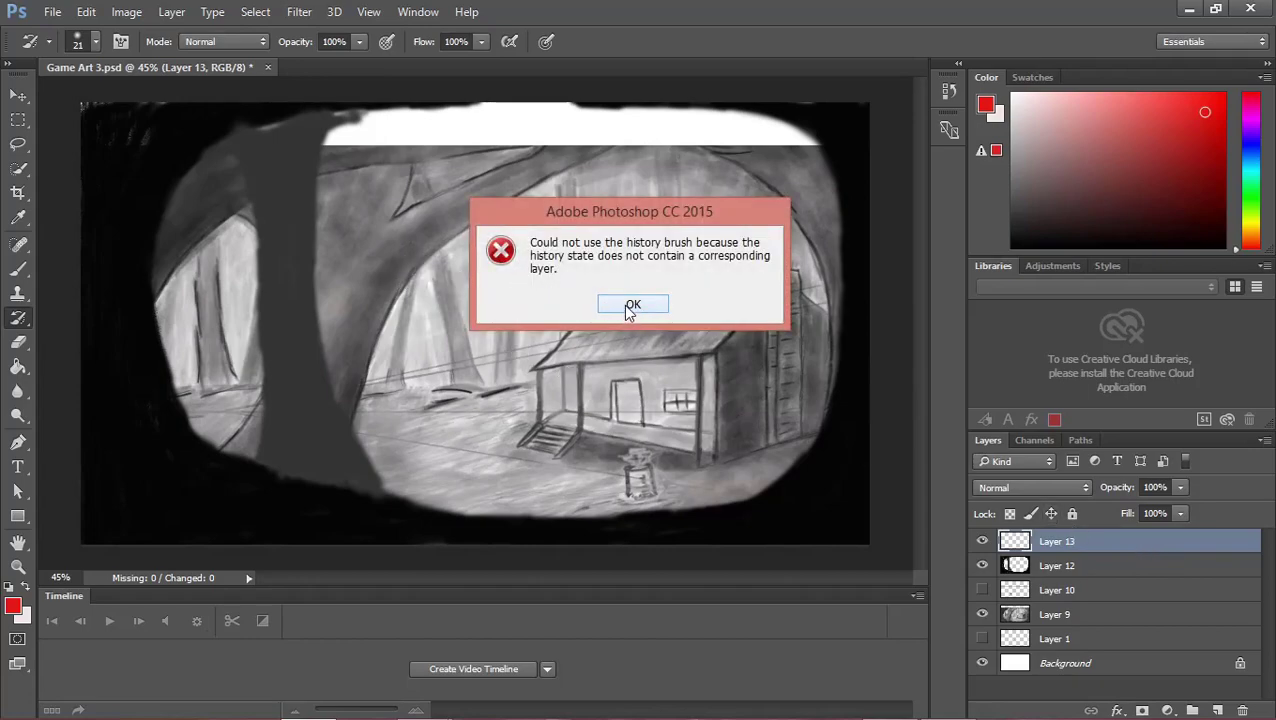
pyautogui.click(630, 308)
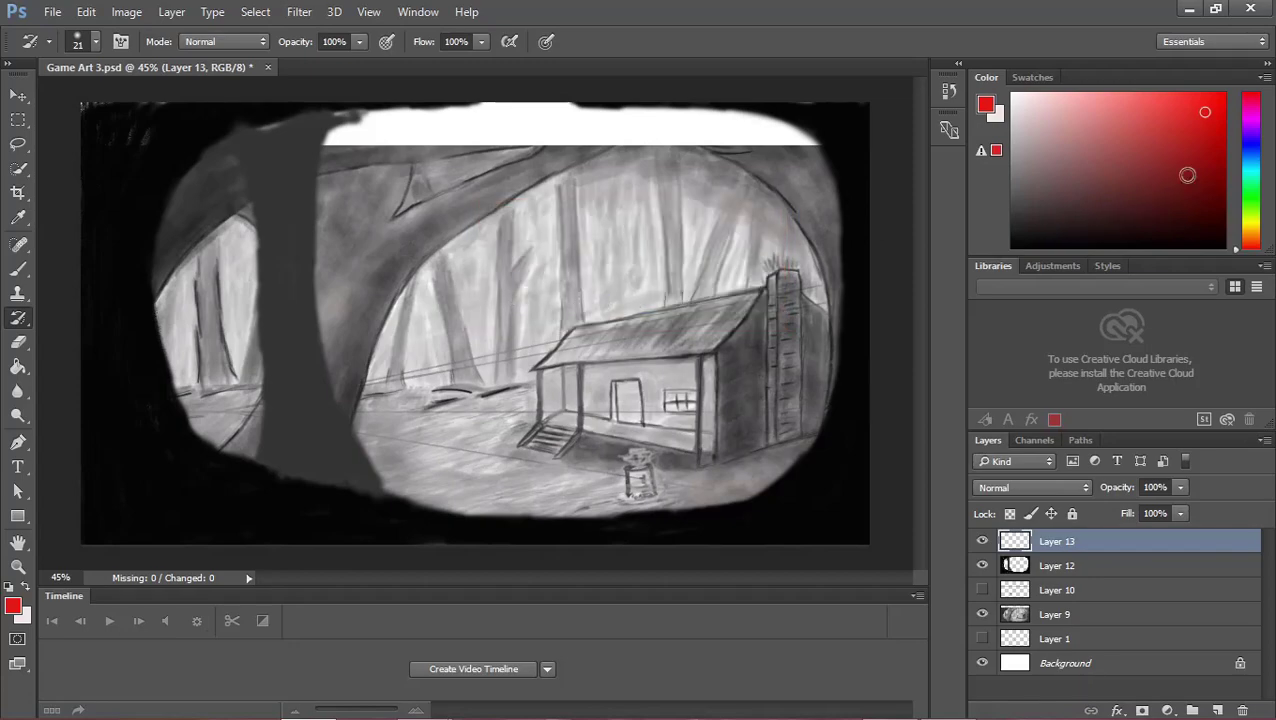
pyautogui.click(1191, 133)
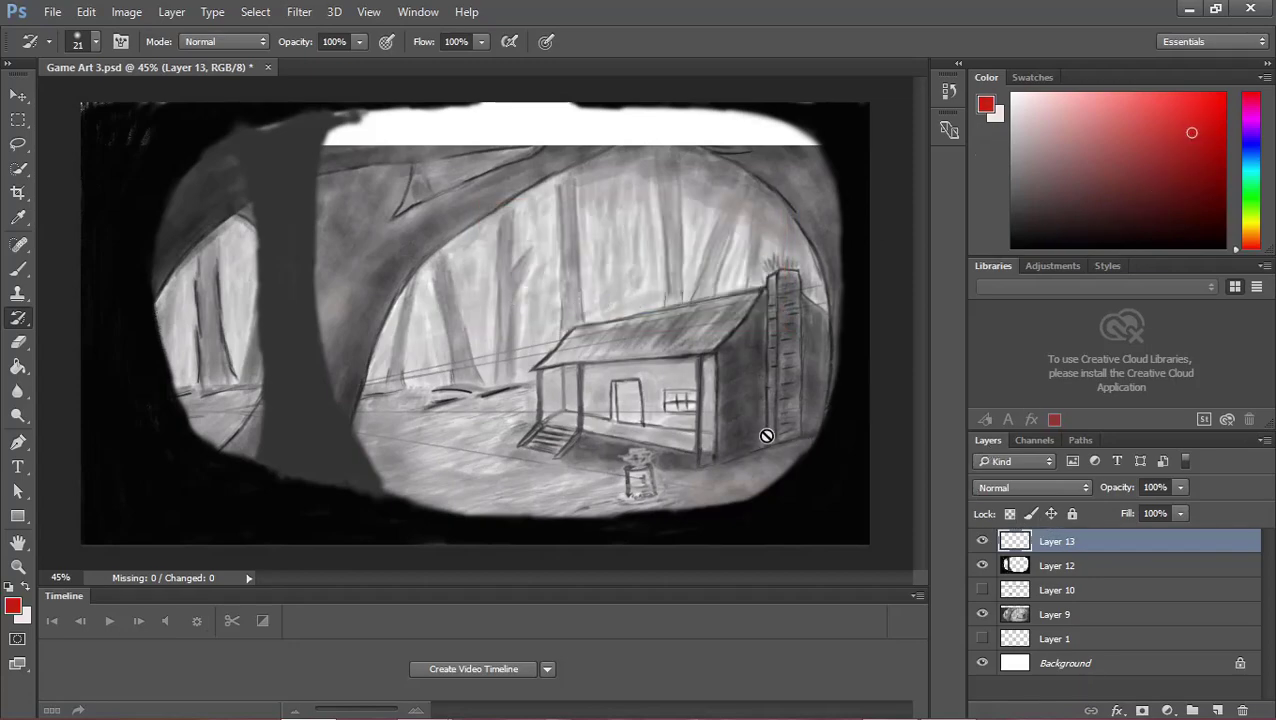
pyautogui.click(1158, 562)
pyautogui.click(1156, 542)
pyautogui.click(557, 288)
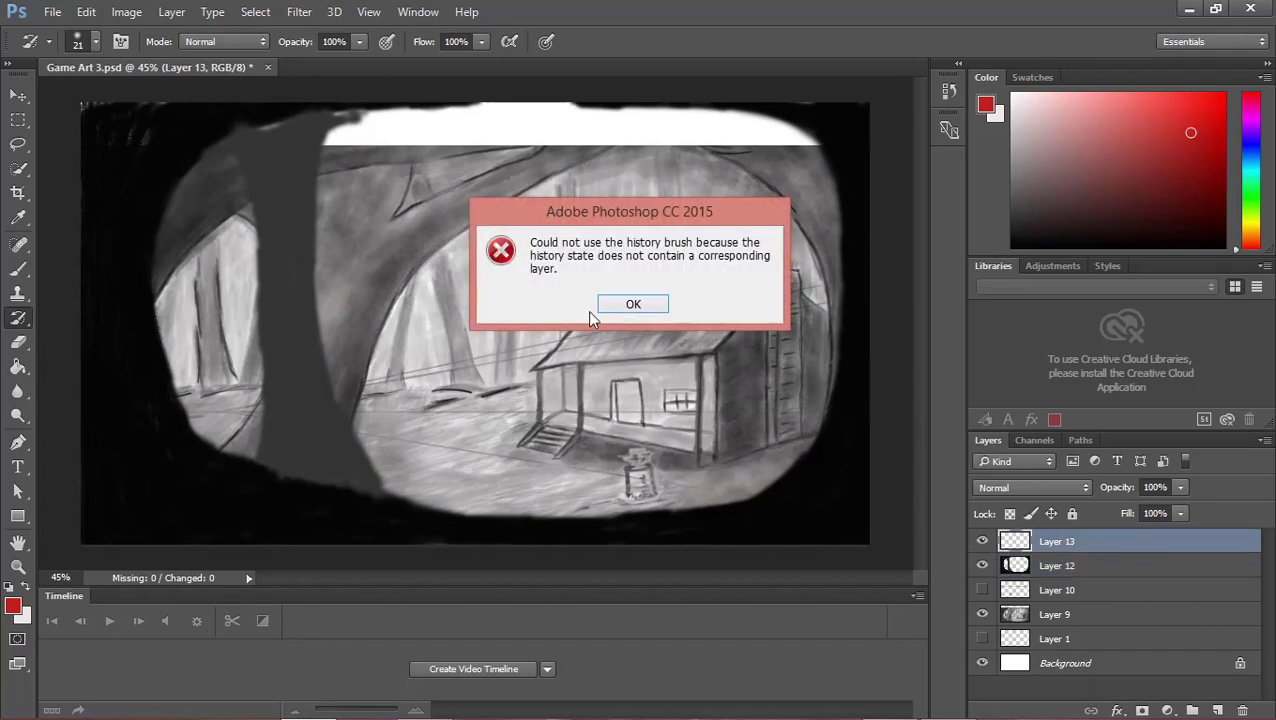
pyautogui.click(645, 305)
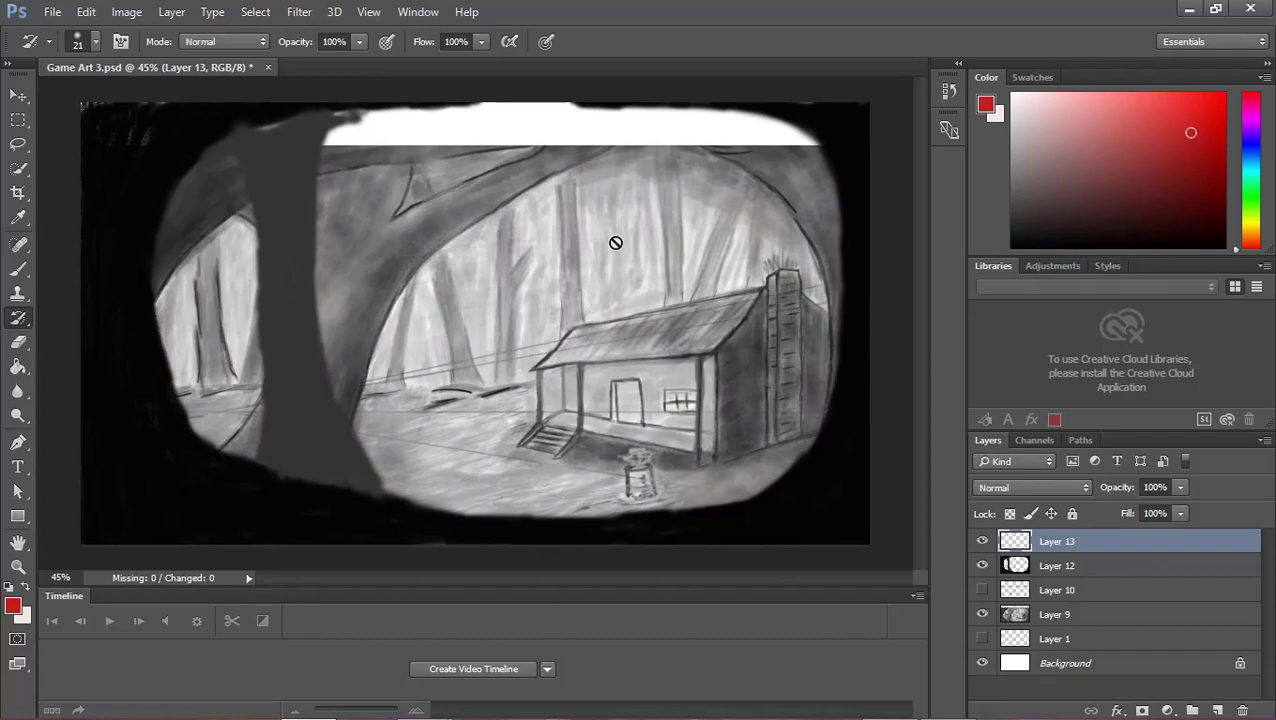
pyautogui.click(1148, 614)
pyautogui.click(1140, 592)
pyautogui.click(1143, 565)
pyautogui.click(1152, 545)
pyautogui.click(1100, 611)
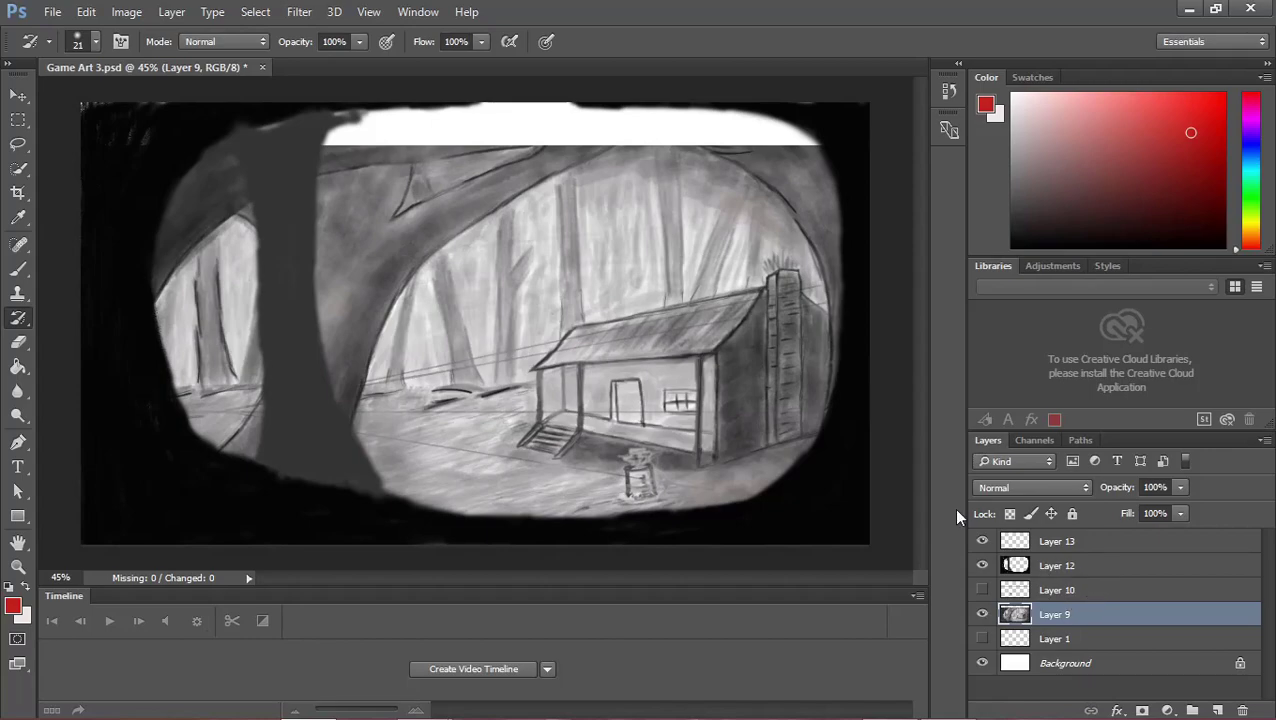
pyautogui.click(18, 95)
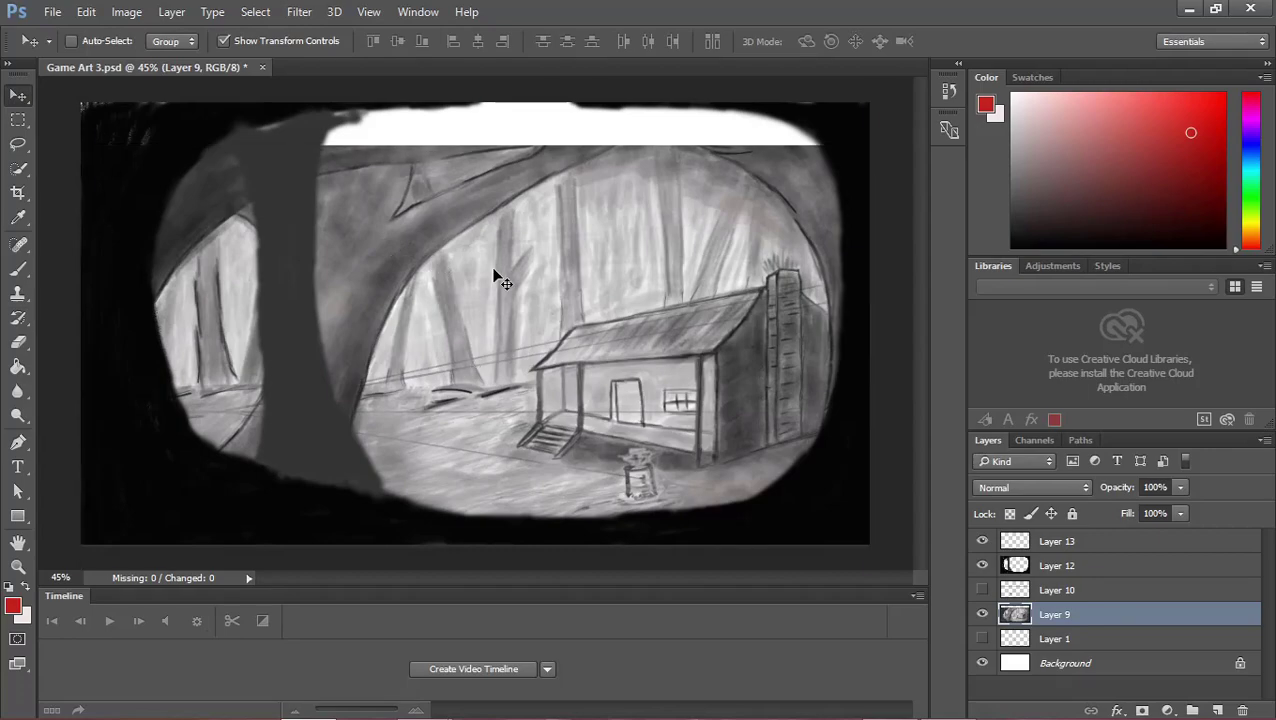
# Reposition the Layer 9 cabin sketch to close the white strip along the top of the vignette.
pyautogui.moveTo(495, 272); pyautogui.dragTo(505, 230)
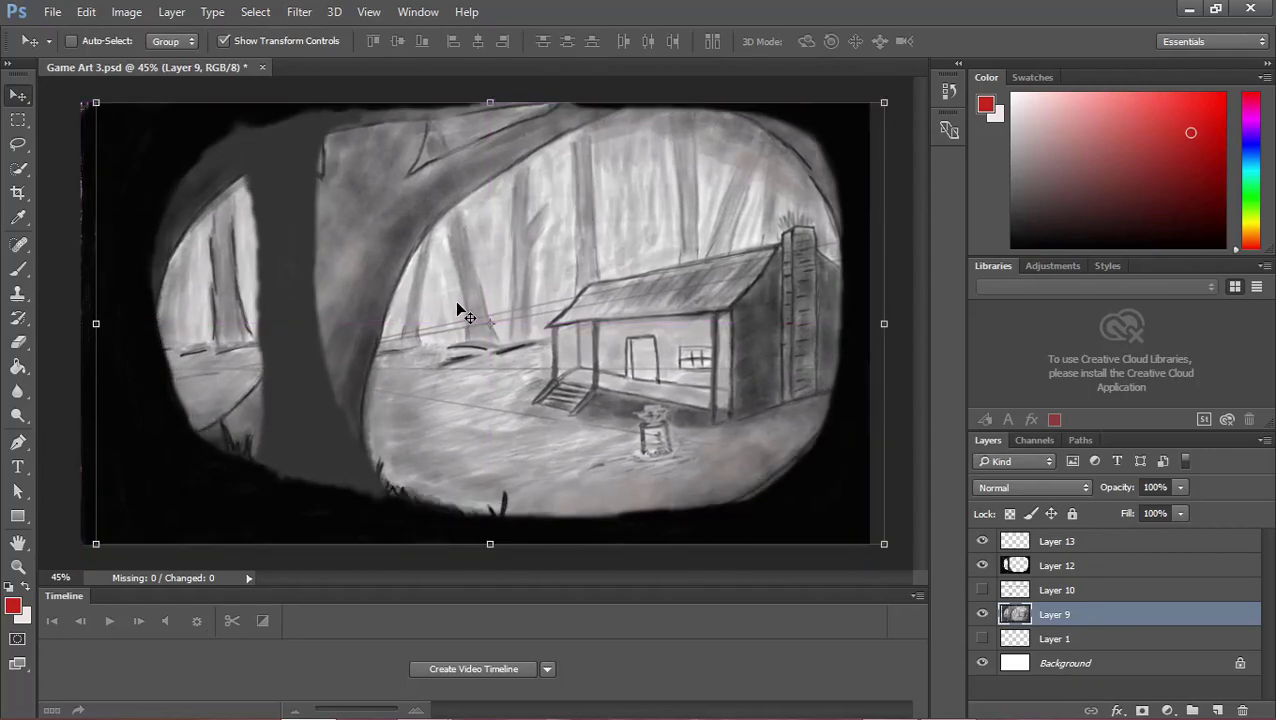
pyautogui.moveTo(458, 304); pyautogui.dragTo(441, 297)
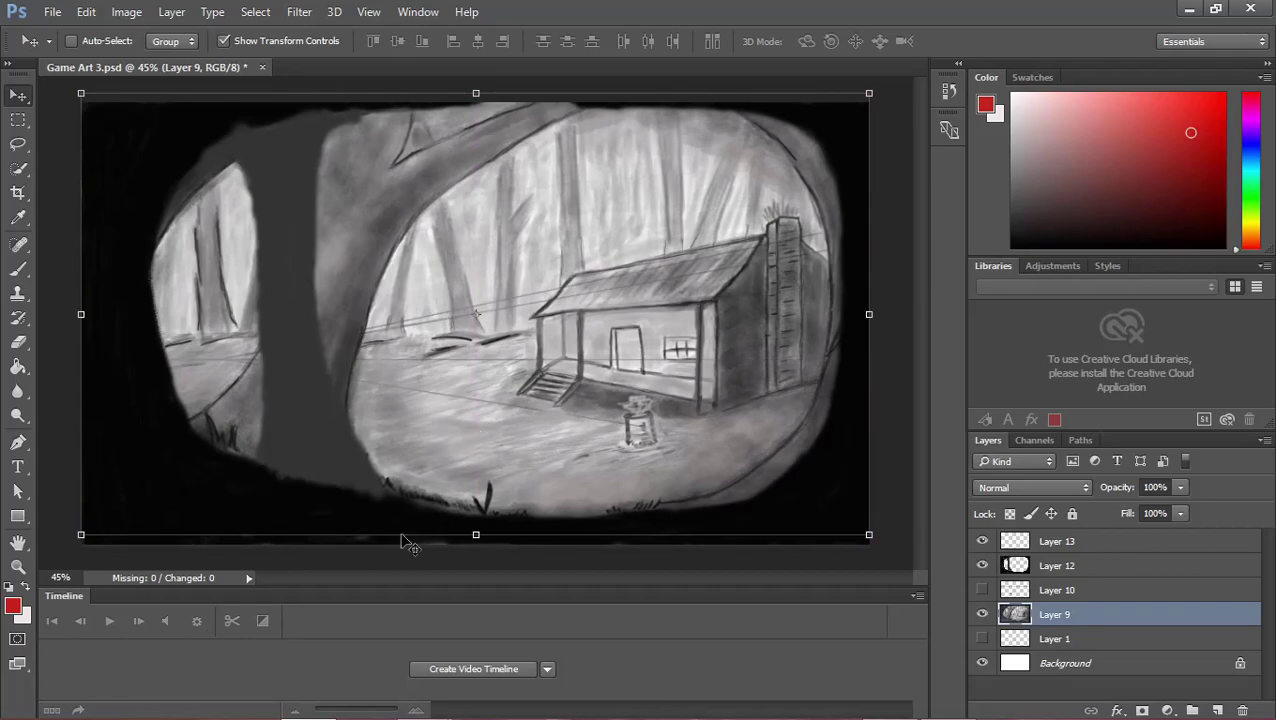
pyautogui.moveTo(433, 428); pyautogui.dragTo(432, 437)
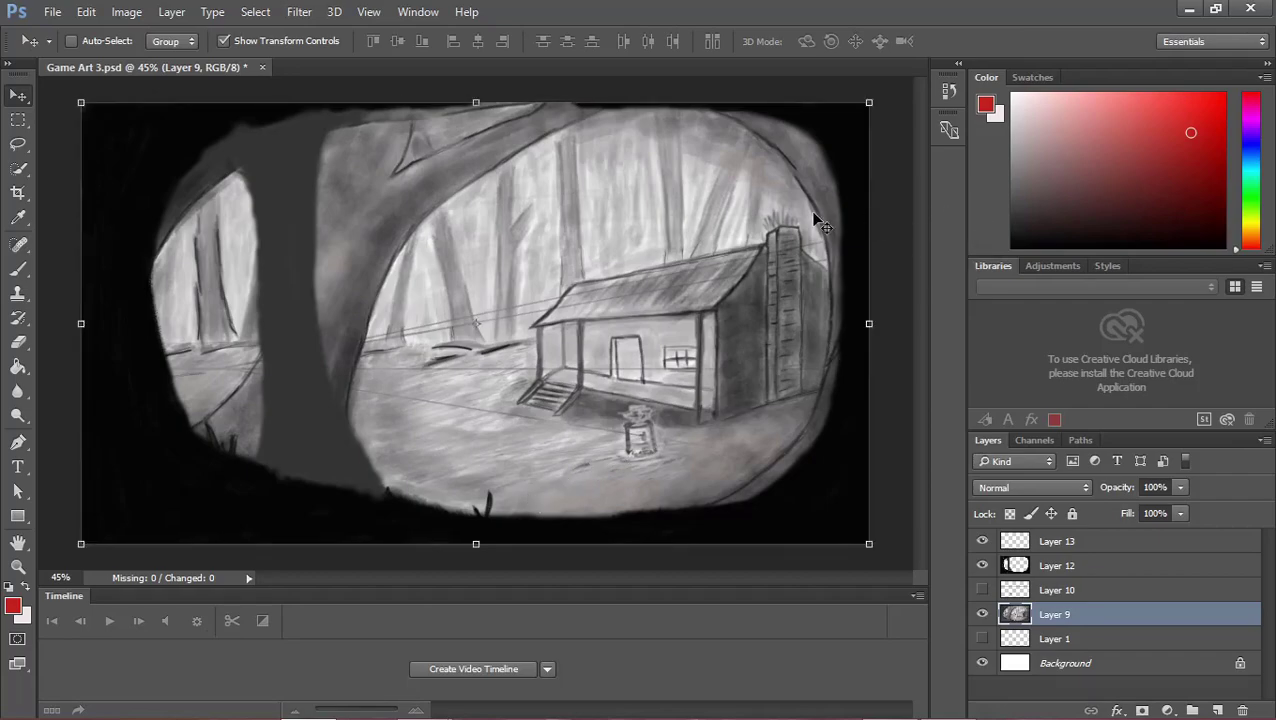
pyautogui.click(20, 269)
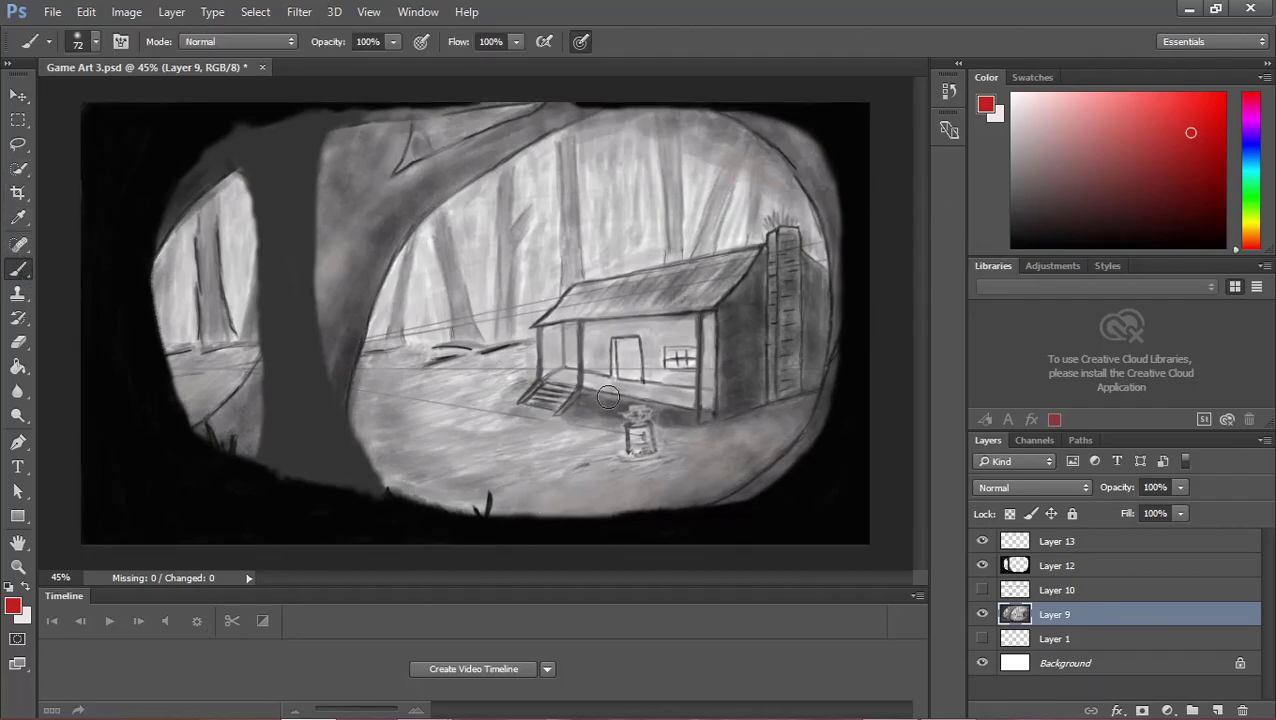
# On Layer 13, paint a red spiral guide from the upper left curling into the cabin doorway.
pyautogui.click(1093, 543)
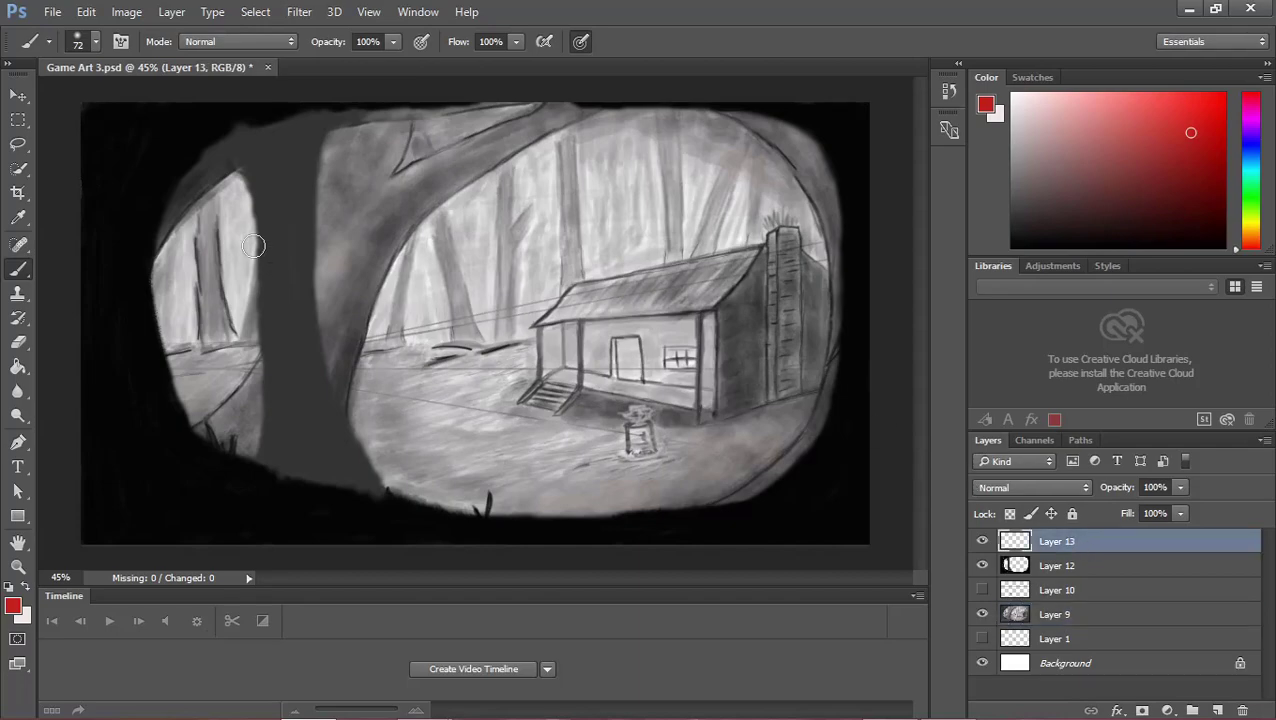
pyautogui.moveTo(268, 212)
pyautogui.mouseDown()
pyautogui.moveTo(392, 438)
pyautogui.moveTo(497, 300)
pyautogui.mouseUp()
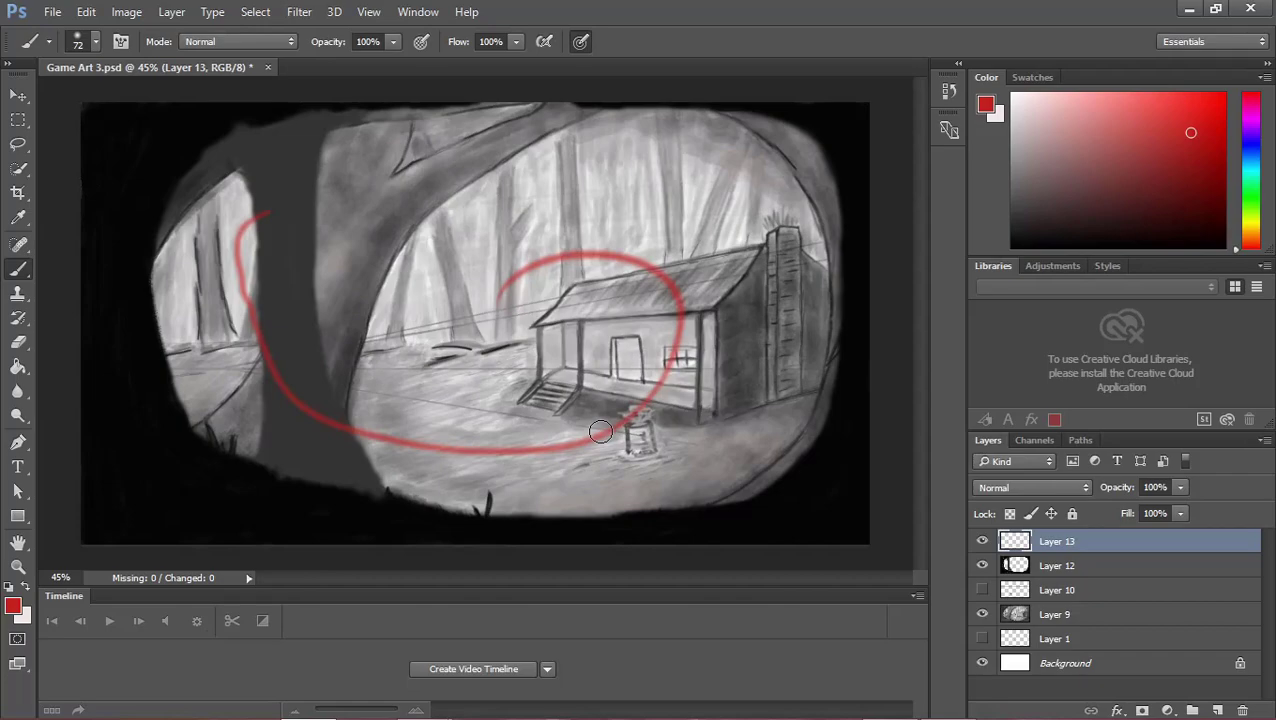
pyautogui.hotkey('ctrl', 'z')
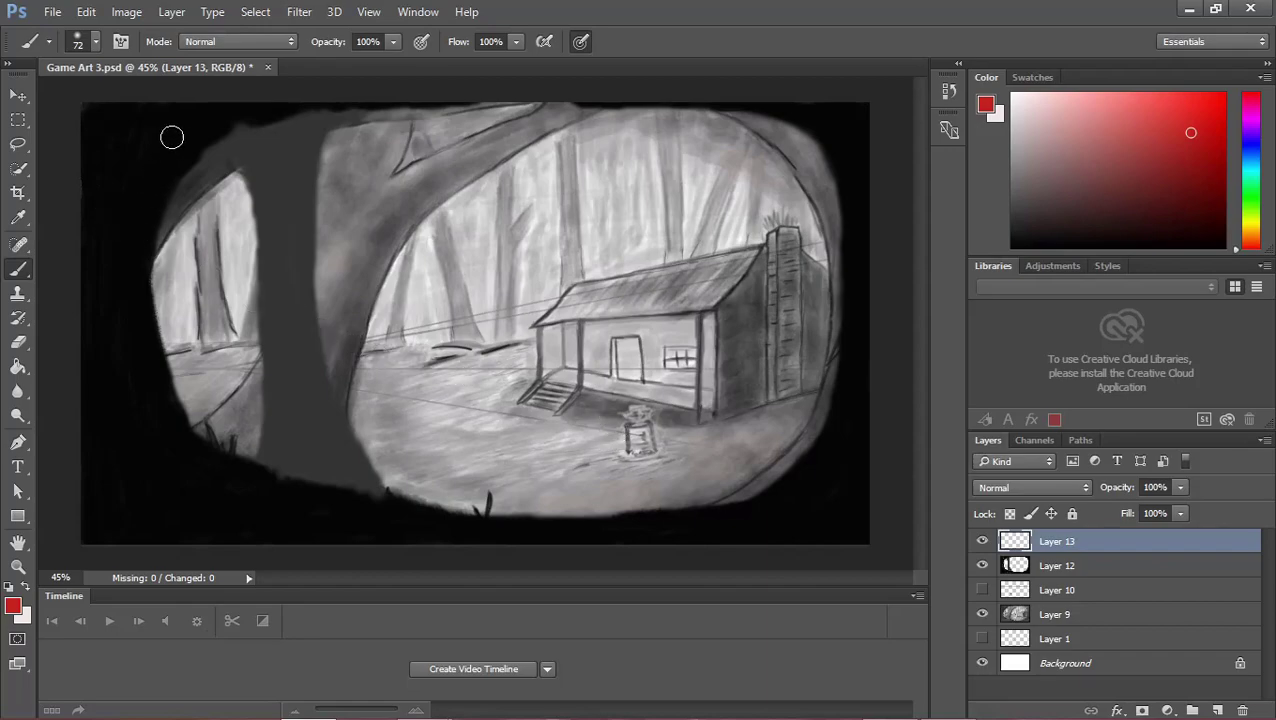
pyautogui.moveTo(163, 122)
pyautogui.mouseDown()
pyautogui.moveTo(131, 290)
pyautogui.moveTo(223, 431)
pyautogui.moveTo(441, 518)
pyautogui.moveTo(712, 455)
pyautogui.moveTo(680, 347)
pyautogui.moveTo(608, 344)
pyautogui.moveTo(590, 410)
pyautogui.moveTo(638, 405)
pyautogui.moveTo(632, 376)
pyautogui.mouseUp()
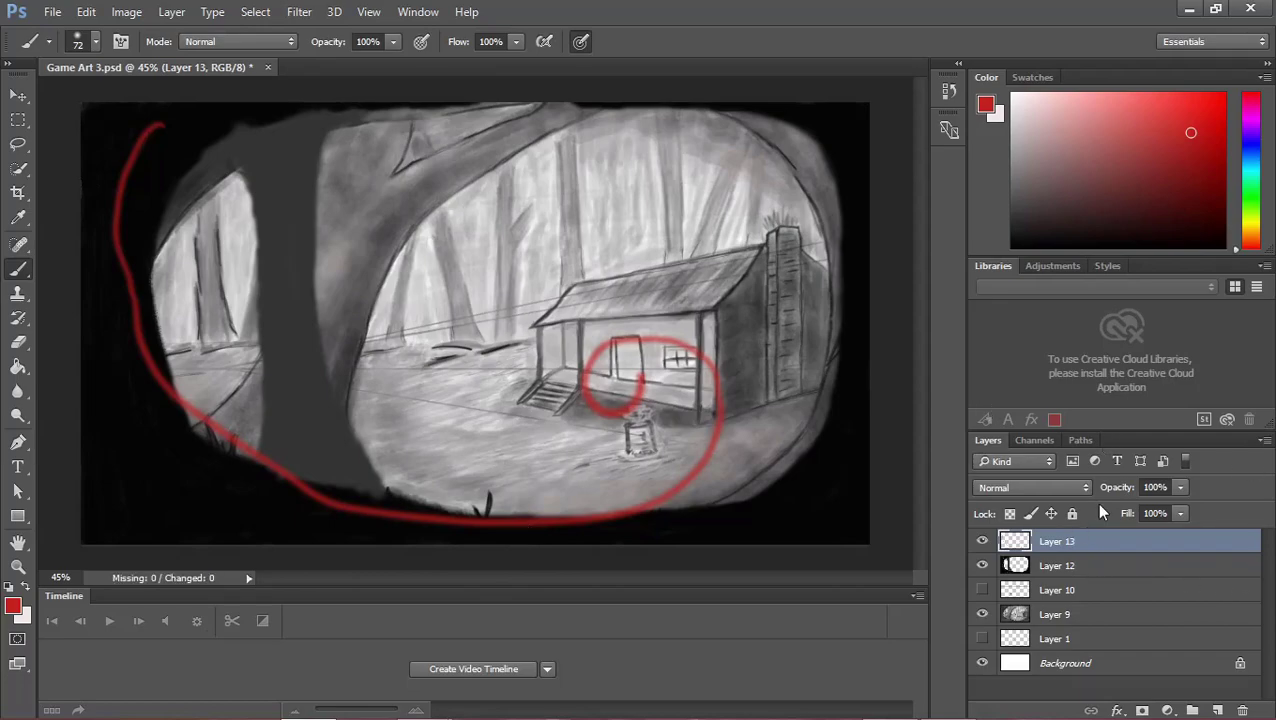
pyautogui.click(1078, 612)
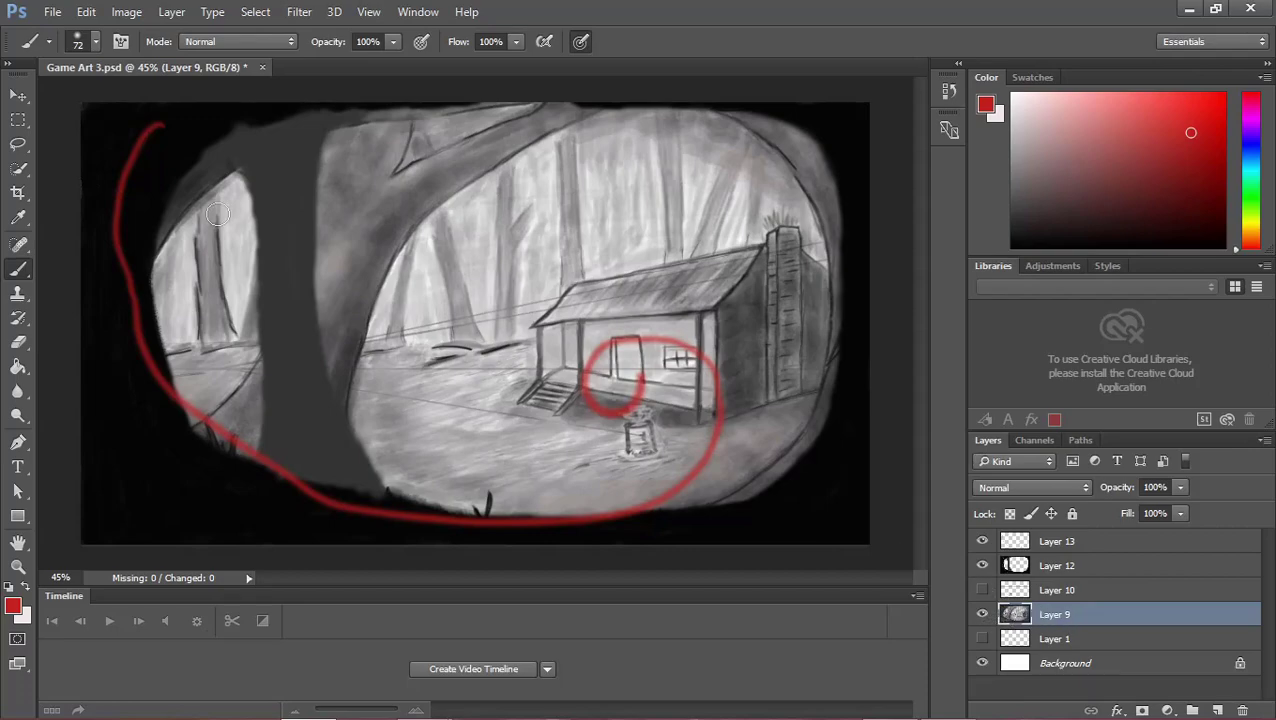
# Move the Layer 9 cabin sketch right and down so its door centres in the red spiral.
pyautogui.click(19, 97)
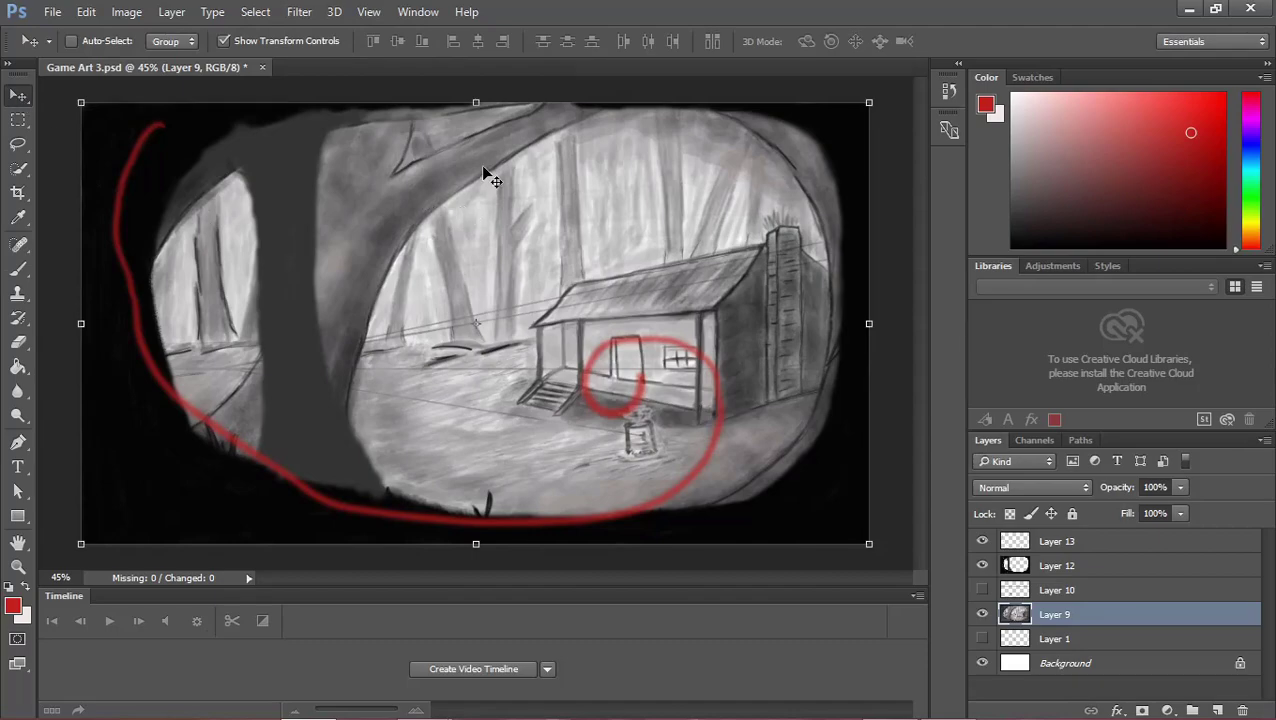
pyautogui.moveTo(490, 175); pyautogui.dragTo(506, 214)
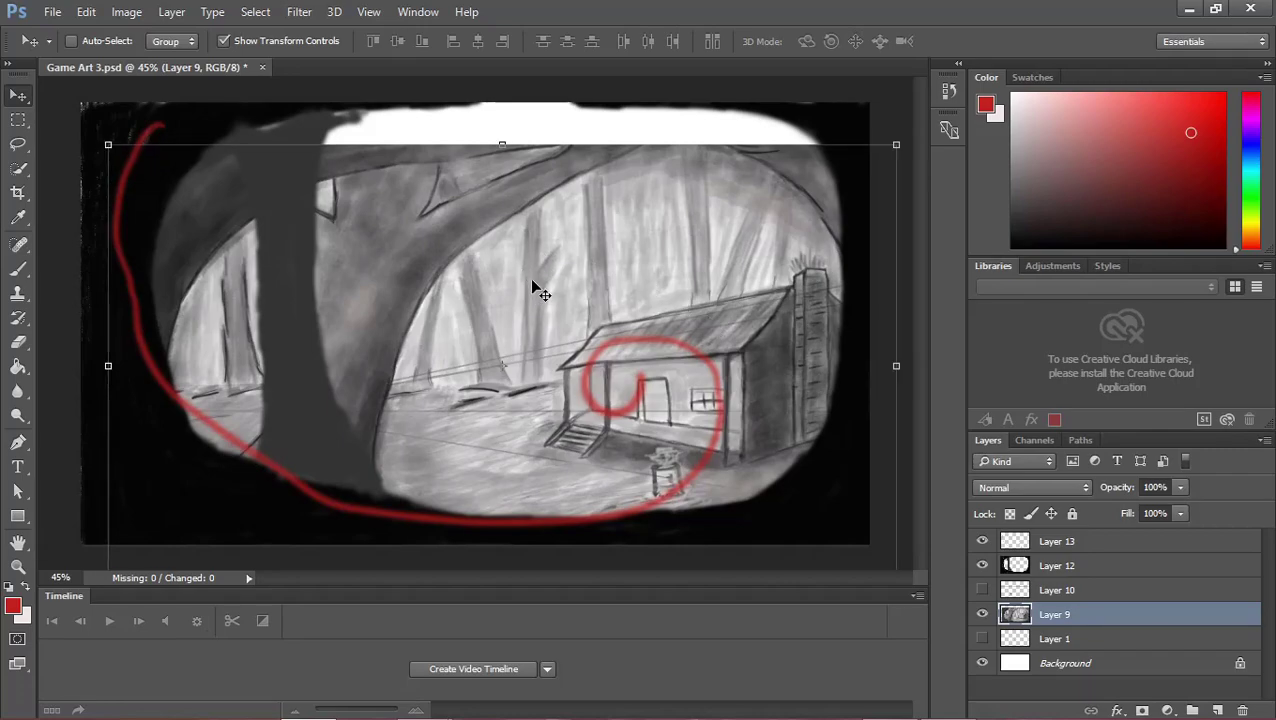
pyautogui.moveTo(532, 283); pyautogui.dragTo(521, 287)
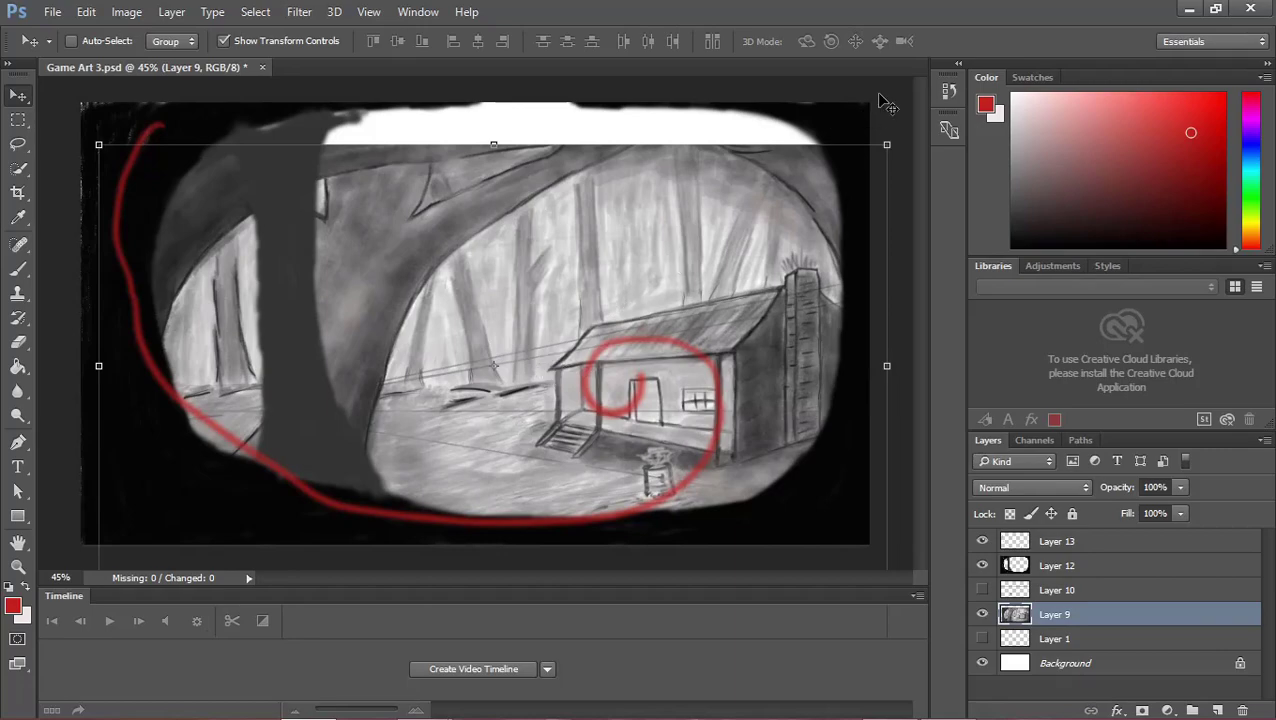
pyautogui.hotkey('ctrl', 'h')
pyautogui.hotkey('ctrl', 'h')
pyautogui.moveTo(632, 243); pyautogui.dragTo(626, 222)
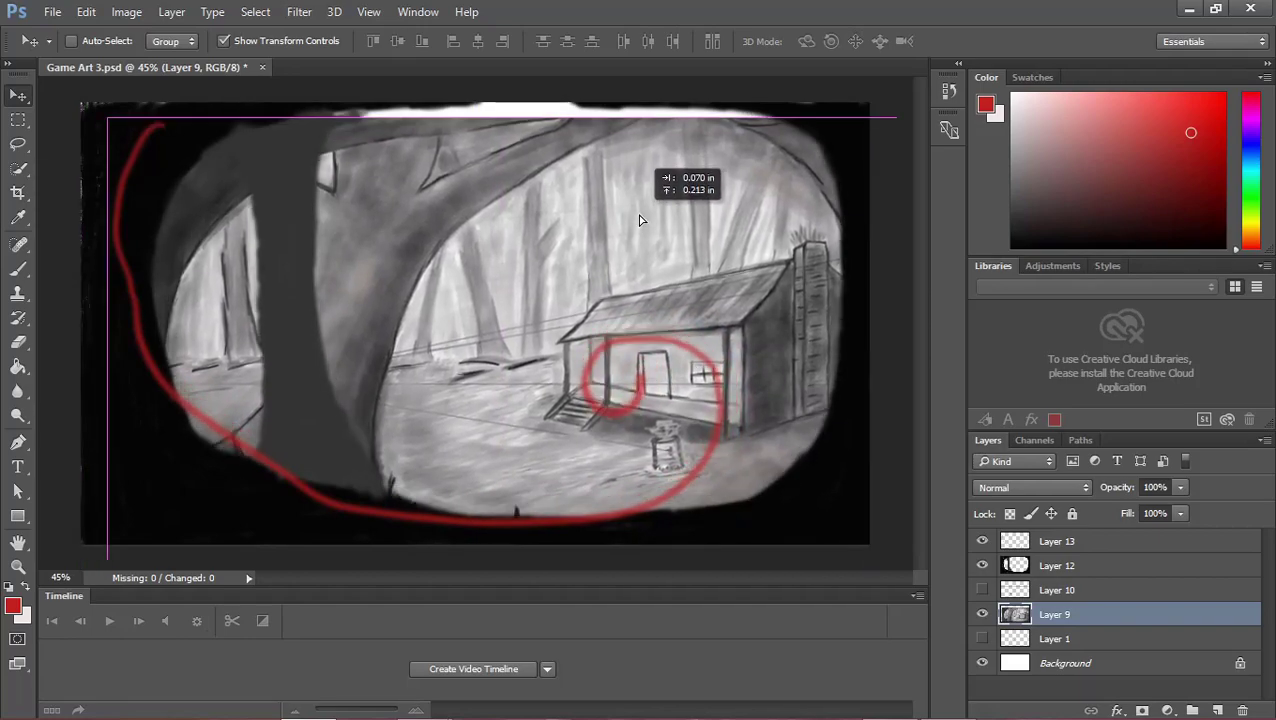
pyautogui.moveTo(626, 222); pyautogui.dragTo(682, 202)
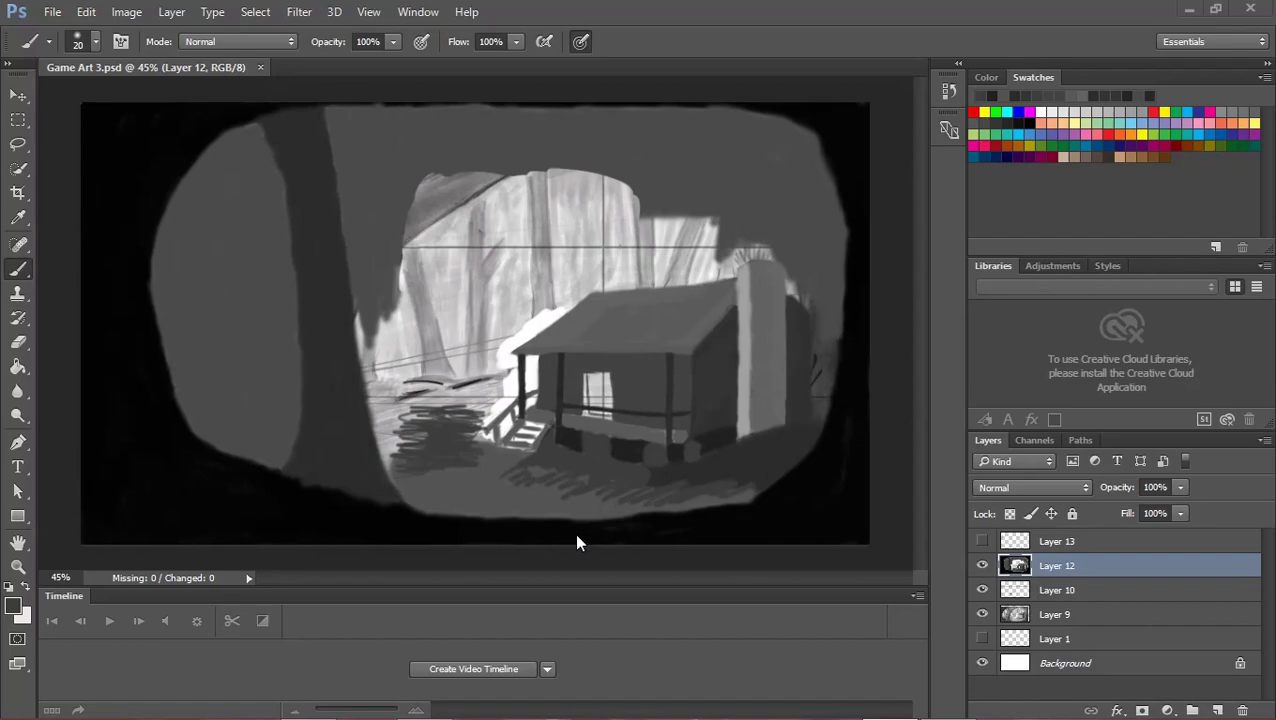
# Choose a darker gray swatch and enlarge the soft brush to 96 px.
pyautogui.doubleClick(1047, 12)
pyautogui.doubleClick(977, 52)
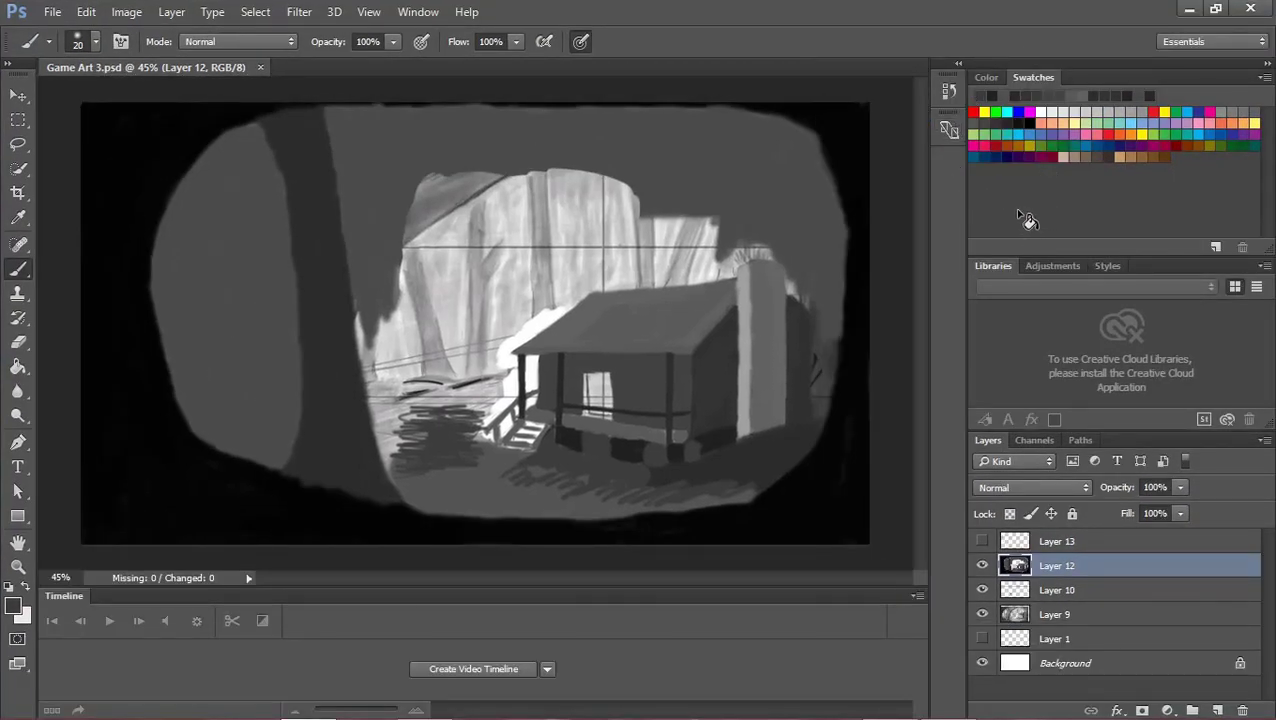
pyautogui.click(1133, 96)
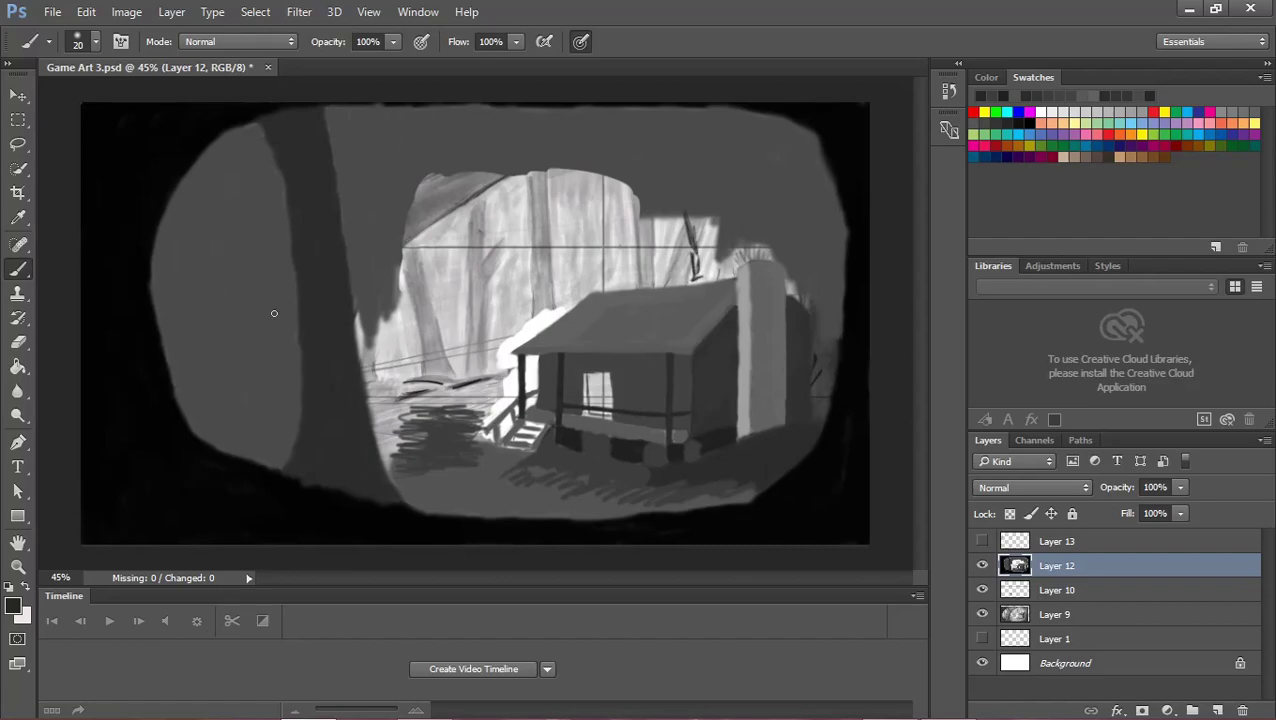
pyautogui.click(95, 44)
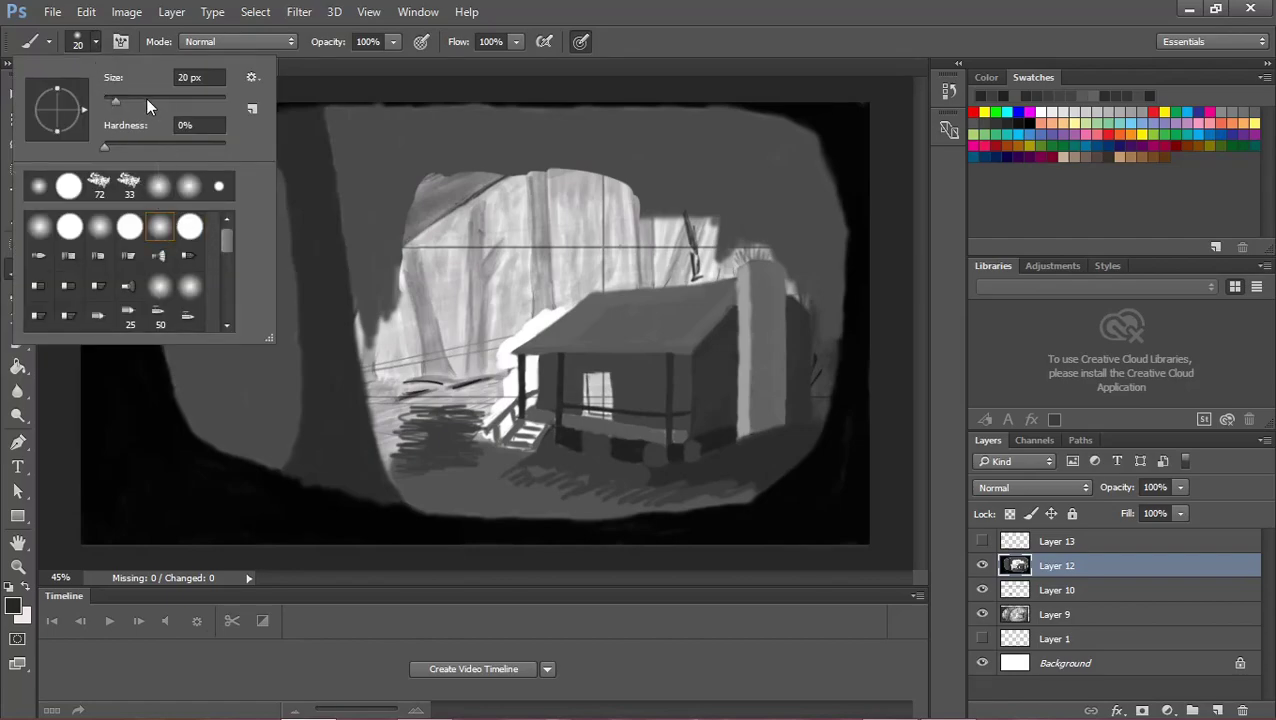
pyautogui.moveTo(147, 99); pyautogui.dragTo(162, 99)
# Paint a dark gray blob just above the chimney.
pyautogui.press('Return')
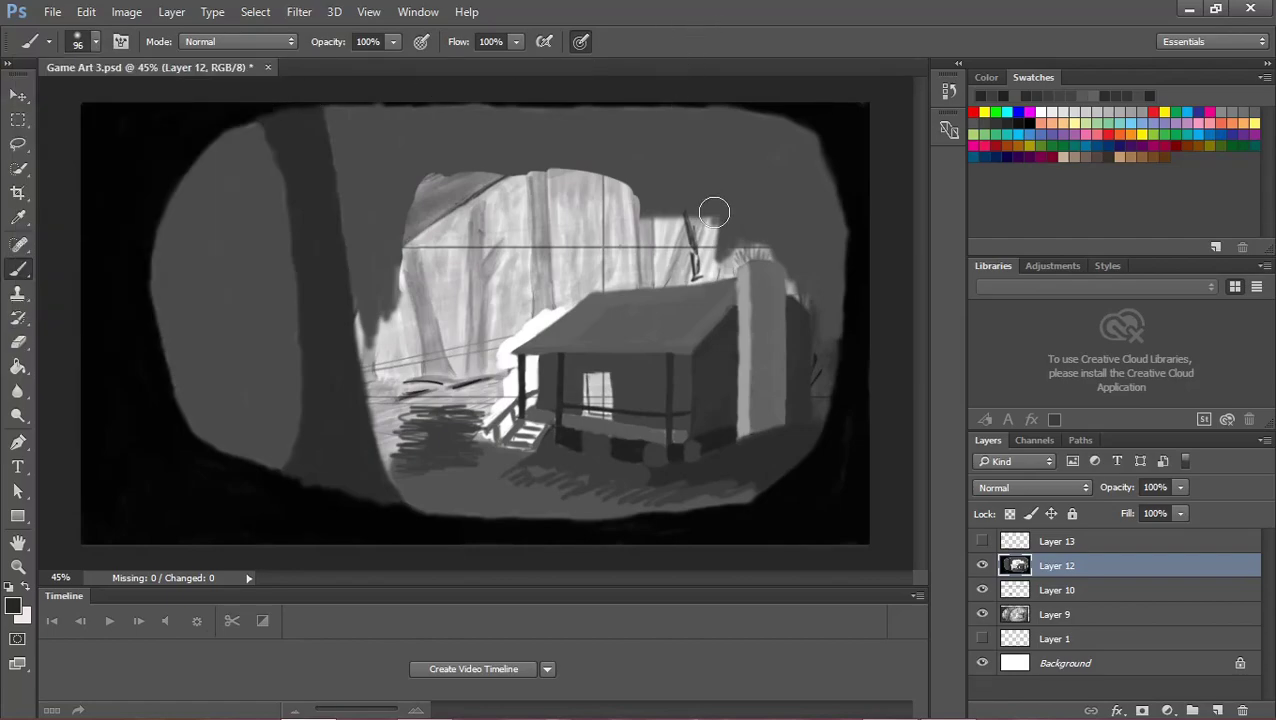
pyautogui.moveTo(688, 214); pyautogui.dragTo(693, 282)
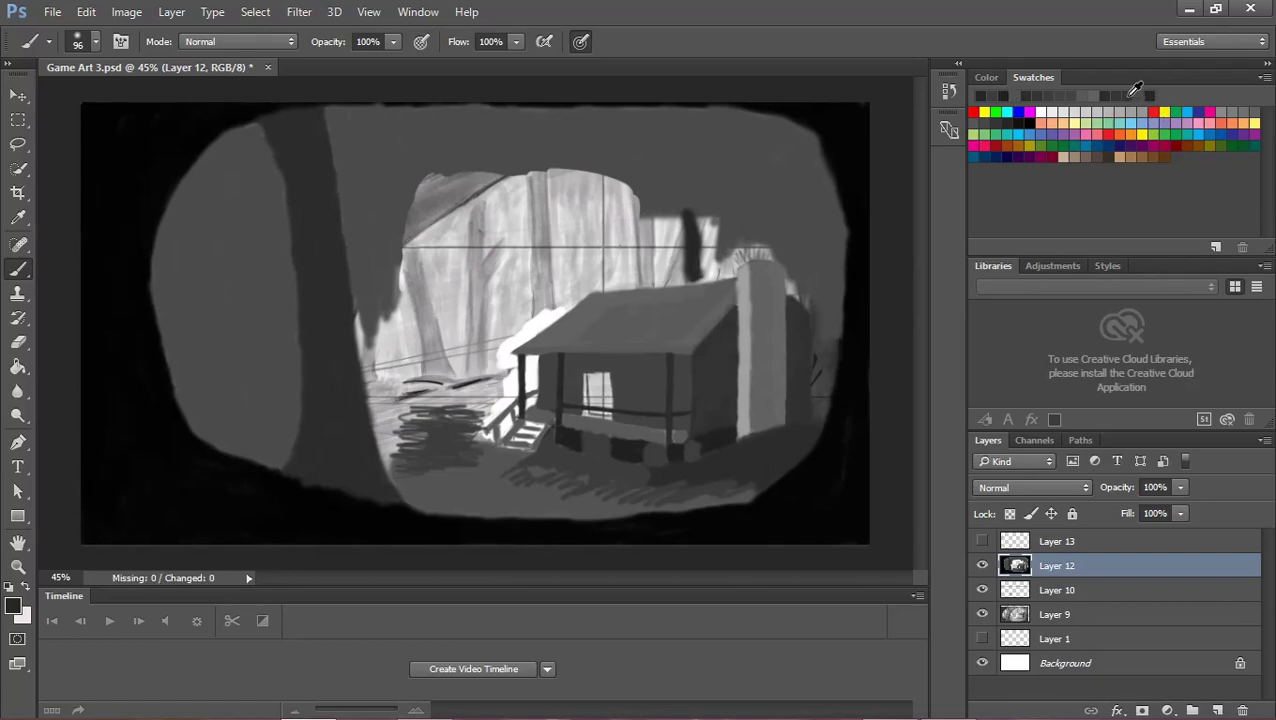
pyautogui.click(1131, 95)
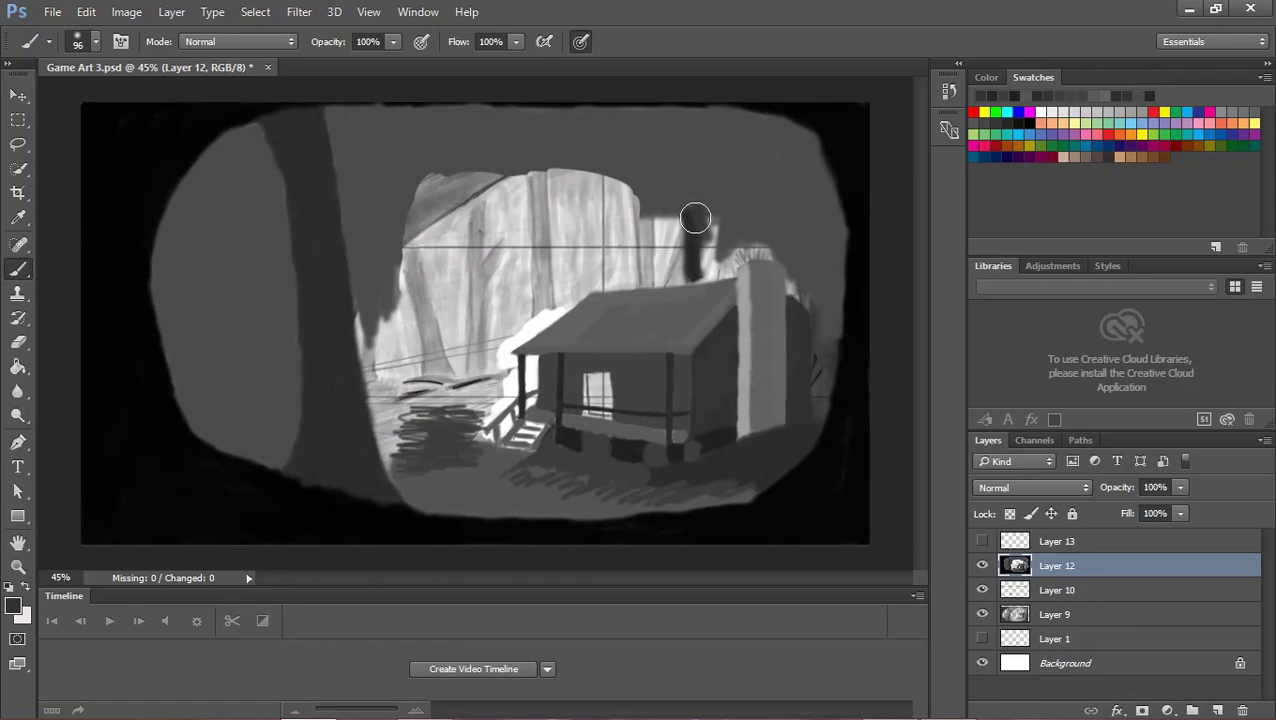
pyautogui.moveTo(695, 218); pyautogui.dragTo(689, 268)
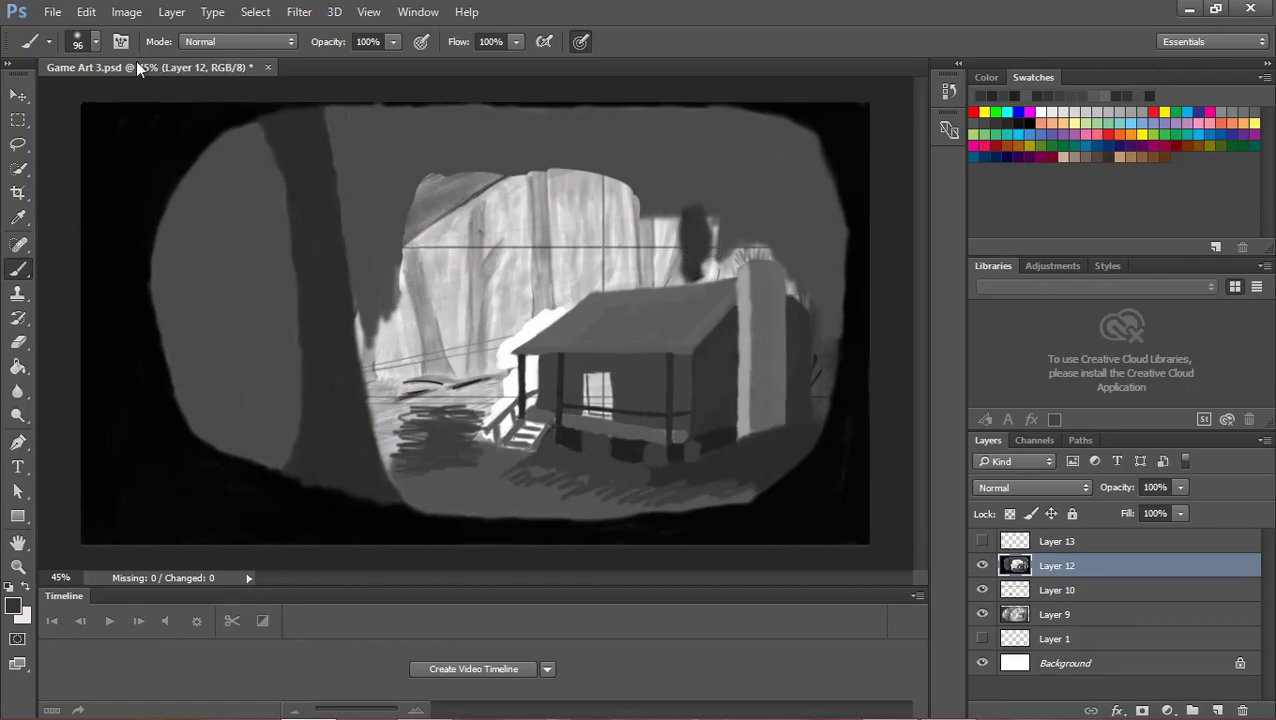
# Shrink the brush to 68 px and extend the dark shape upward into a trunk.
pyautogui.click(93, 42)
pyautogui.moveTo(150, 98); pyautogui.dragTo(142, 101)
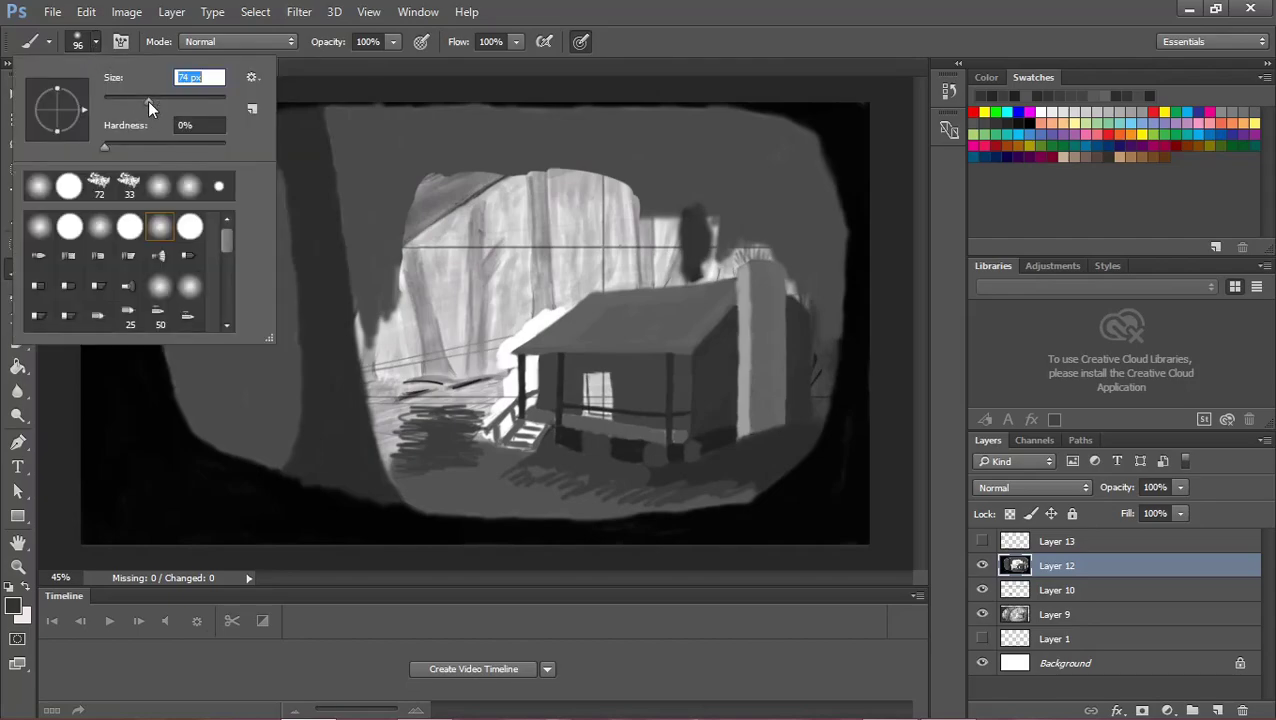
pyautogui.click(724, 38)
pyautogui.moveTo(692, 228)
pyautogui.mouseDown()
pyautogui.moveTo(683, 182)
pyautogui.moveTo(670, 200)
pyautogui.moveTo(697, 202)
pyautogui.moveTo(689, 174)
pyautogui.moveTo(678, 185)
pyautogui.moveTo(684, 145)
pyautogui.moveTo(644, 114)
pyautogui.moveTo(692, 185)
pyautogui.mouseUp()
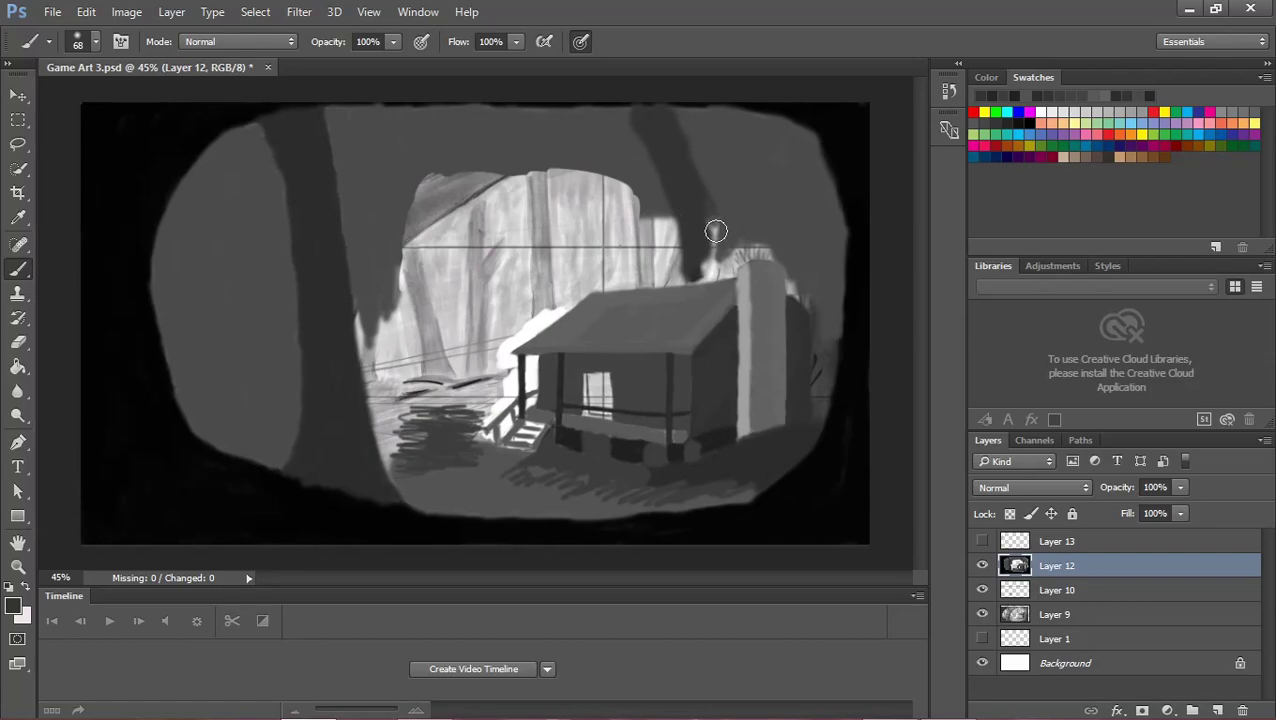
pyautogui.moveTo(716, 231)
pyautogui.mouseDown()
pyautogui.moveTo(706, 219)
pyautogui.moveTo(697, 231)
pyautogui.mouseUp()
# Undo the diagonal trunk strokes and repaint a vertical trunk on the pale back wall.
pyautogui.hotkey('ctrl', 'alt', 'z')
pyautogui.hotkey('ctrl', 'alt', 'z')
pyautogui.hotkey('ctrl', 'alt', 'z')
pyautogui.hotkey('ctrl', 'alt', 'z')
pyautogui.hotkey('ctrl', 'alt', 'z')
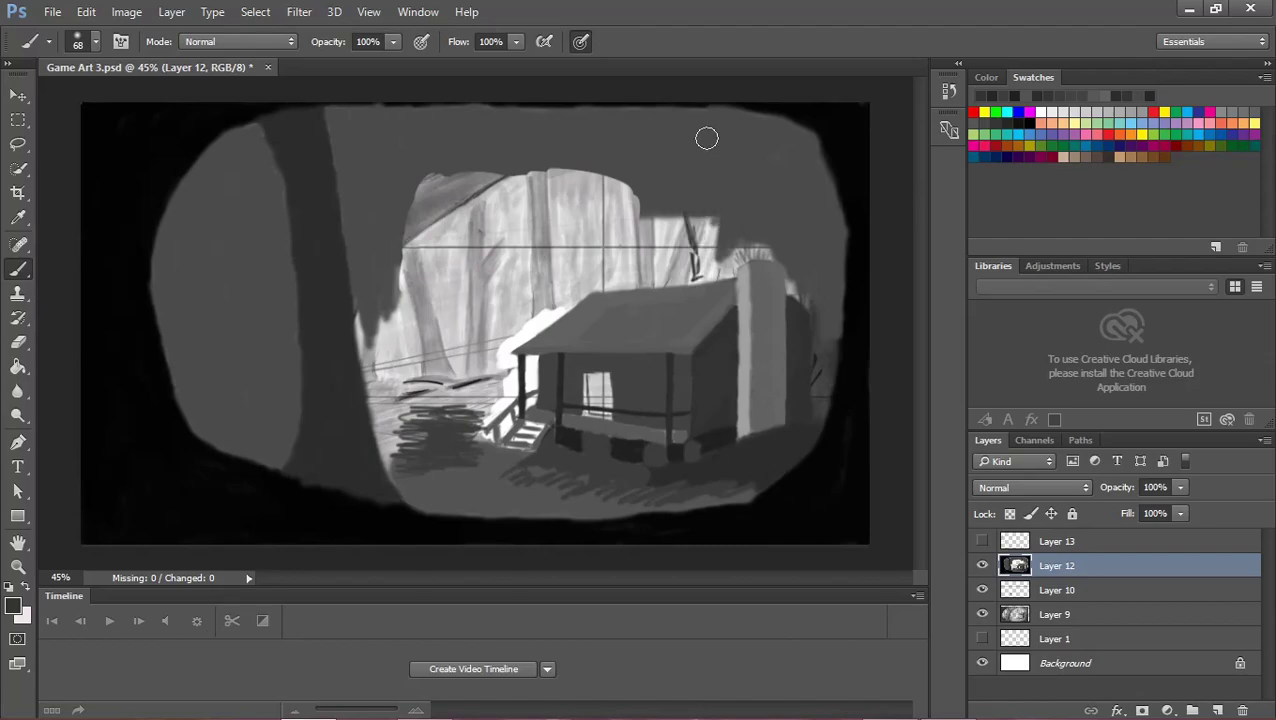
pyautogui.hotkey('ctrl', 'alt', 'z')
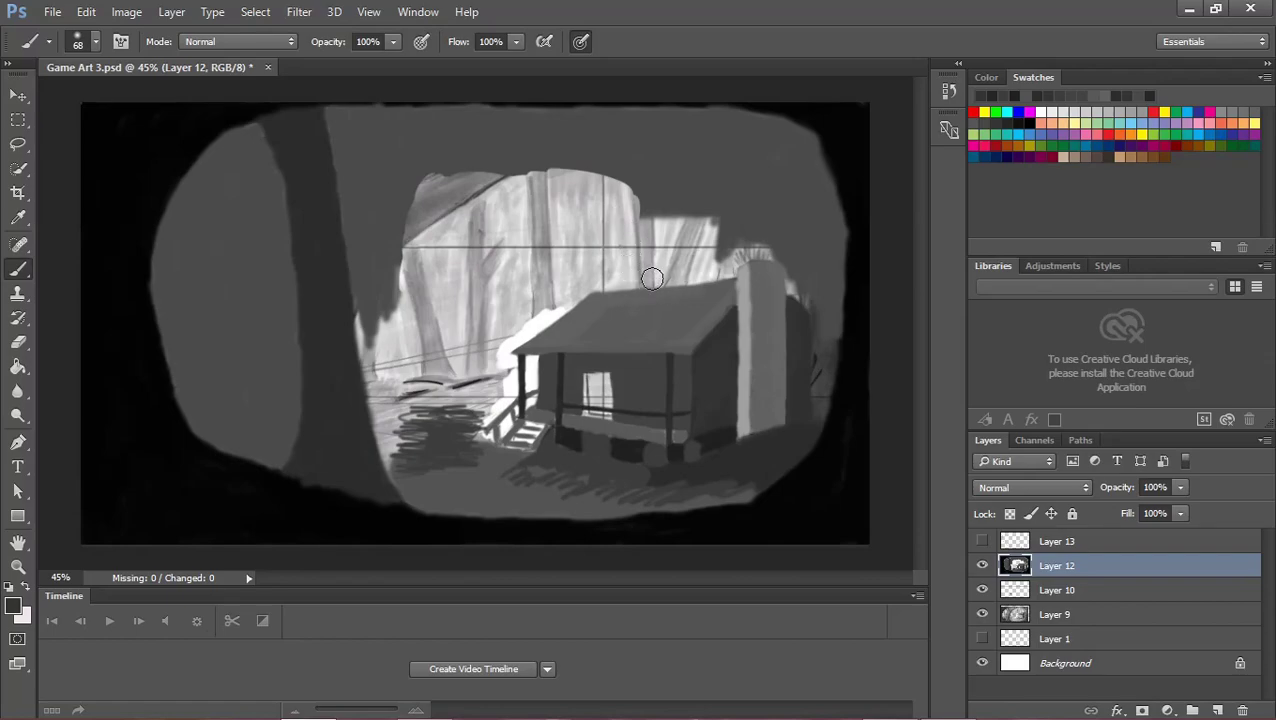
pyautogui.moveTo(646, 277)
pyautogui.mouseDown()
pyautogui.moveTo(650, 253)
pyautogui.moveTo(657, 273)
pyautogui.mouseUp()
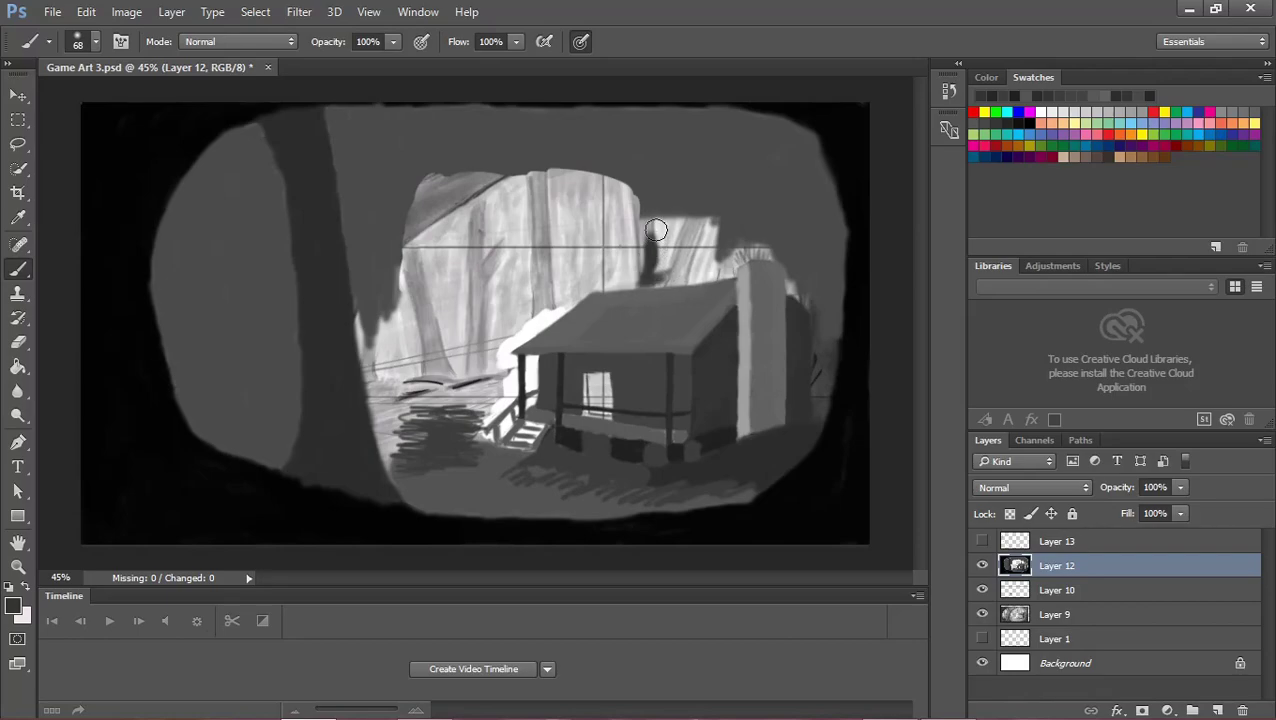
pyautogui.moveTo(655, 230)
pyautogui.mouseDown()
pyautogui.moveTo(660, 272)
pyautogui.moveTo(664, 222)
pyautogui.moveTo(671, 258)
pyautogui.mouseUp()
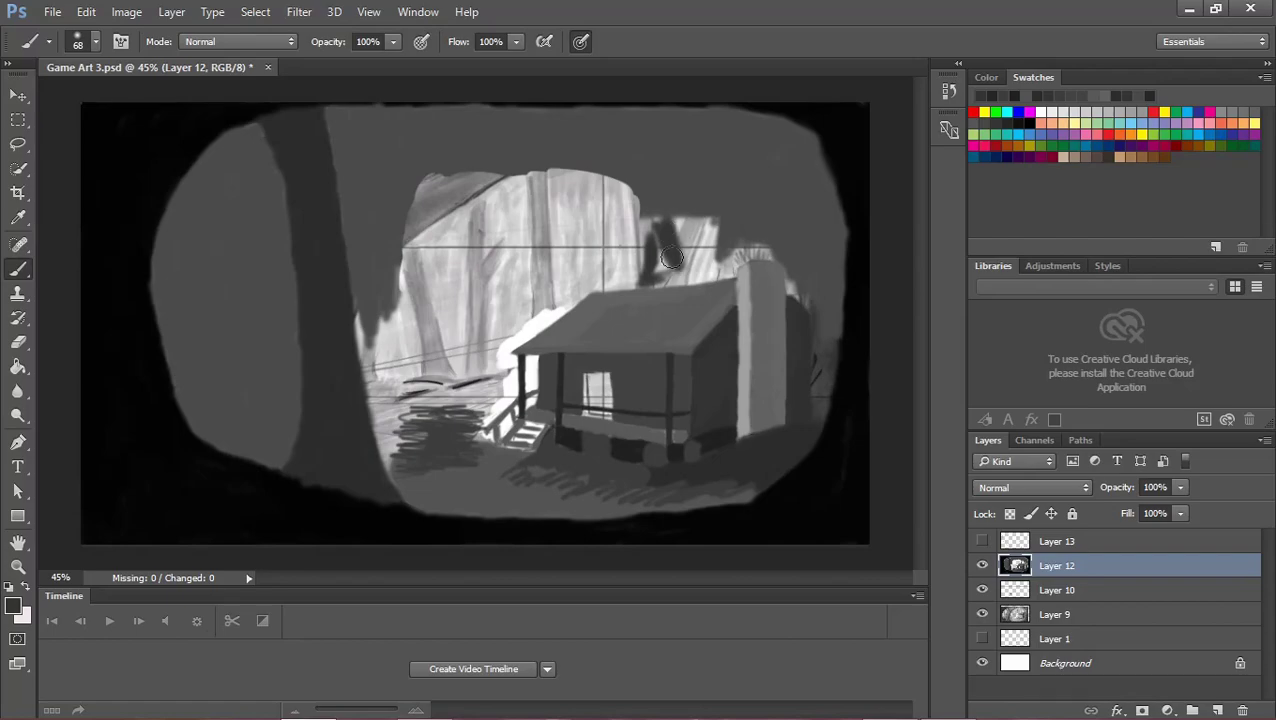
pyautogui.moveTo(648, 209)
pyautogui.mouseDown()
pyautogui.moveTo(645, 168)
pyautogui.moveTo(671, 267)
pyautogui.moveTo(650, 279)
pyautogui.moveTo(690, 279)
pyautogui.moveTo(644, 275)
pyautogui.mouseUp()
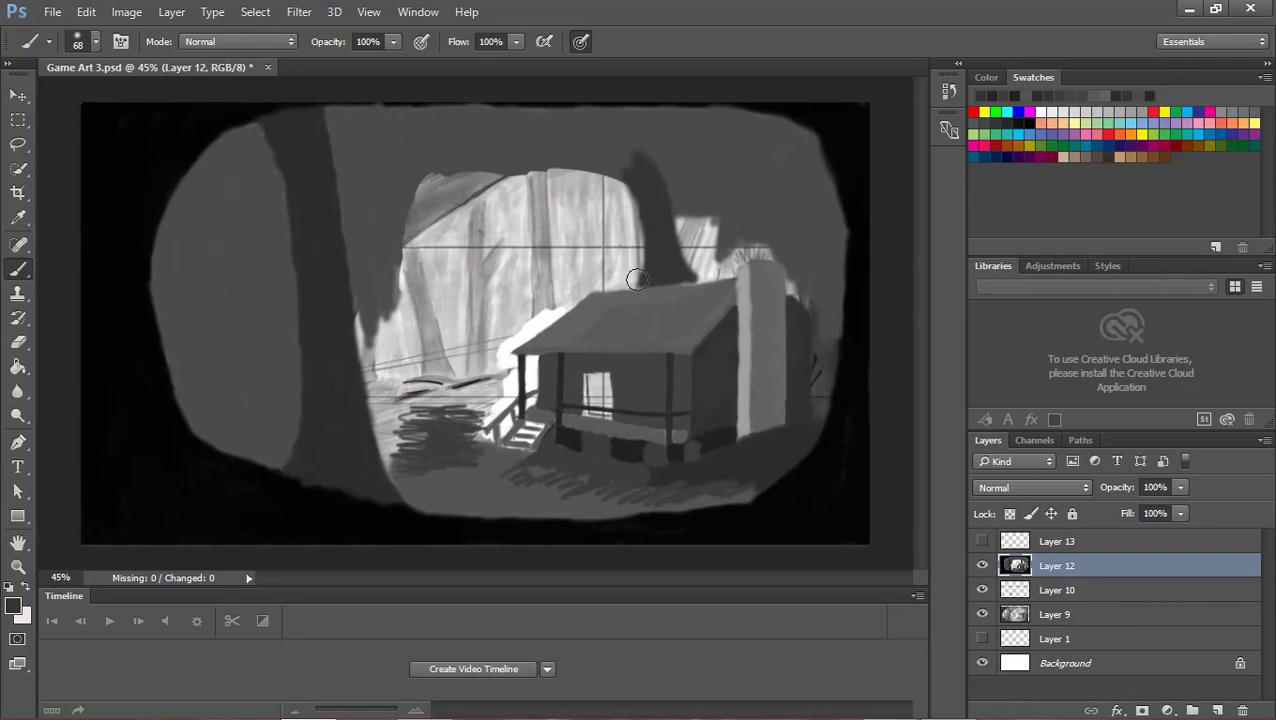
# Zoom in and reduce the brush to a small 17 px size.
pyautogui.hotkey('ctrl', '+')
pyautogui.hotkey('ctrl', '+')
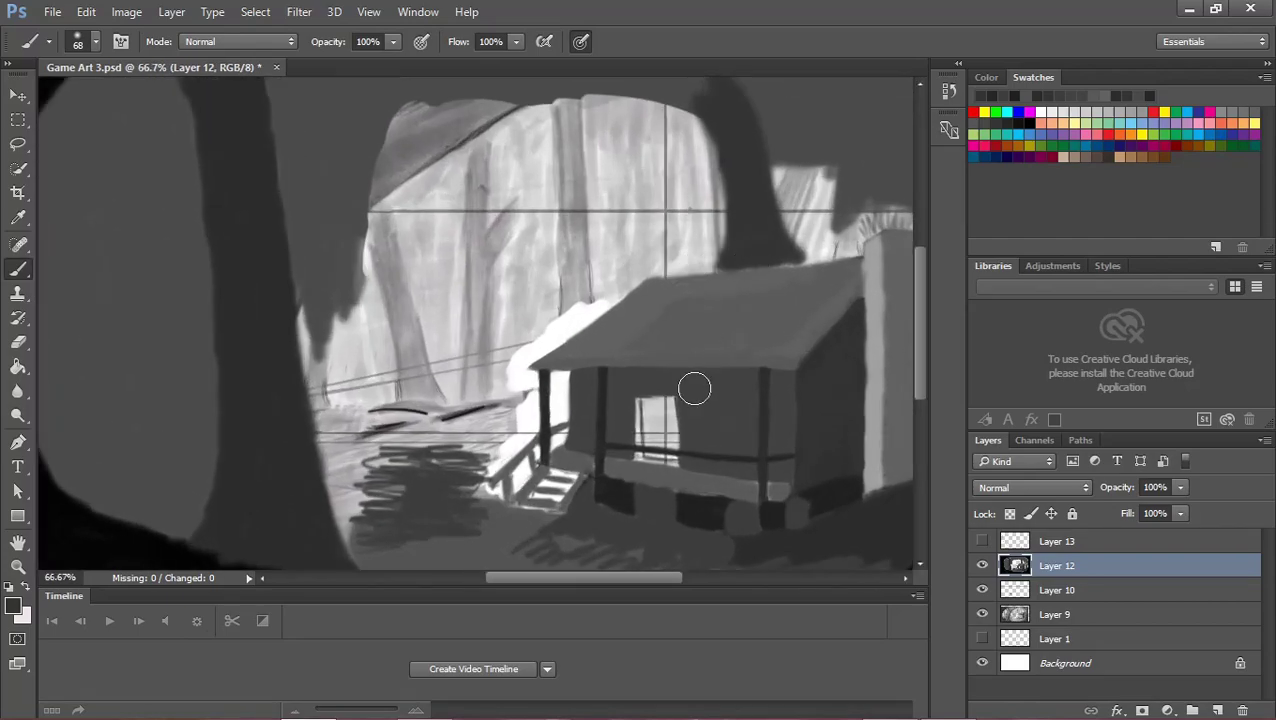
pyautogui.moveTo(666, 579); pyautogui.dragTo(712, 576)
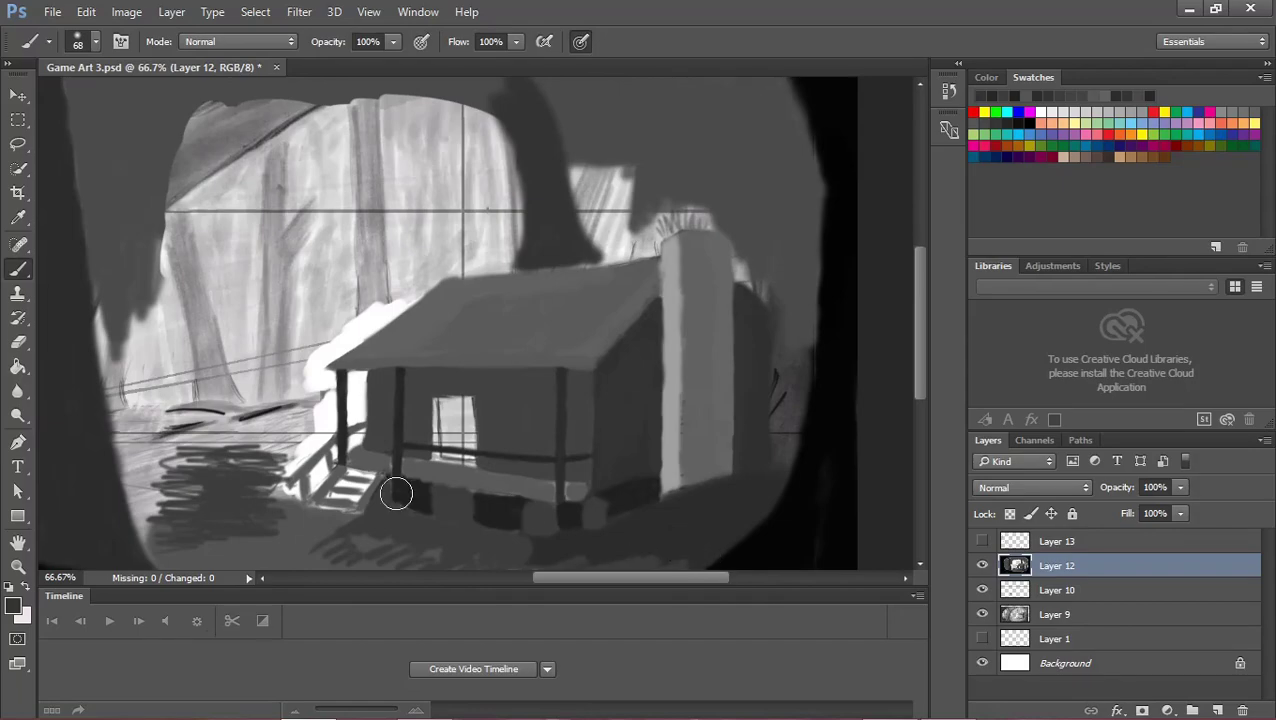
pyautogui.click(94, 42)
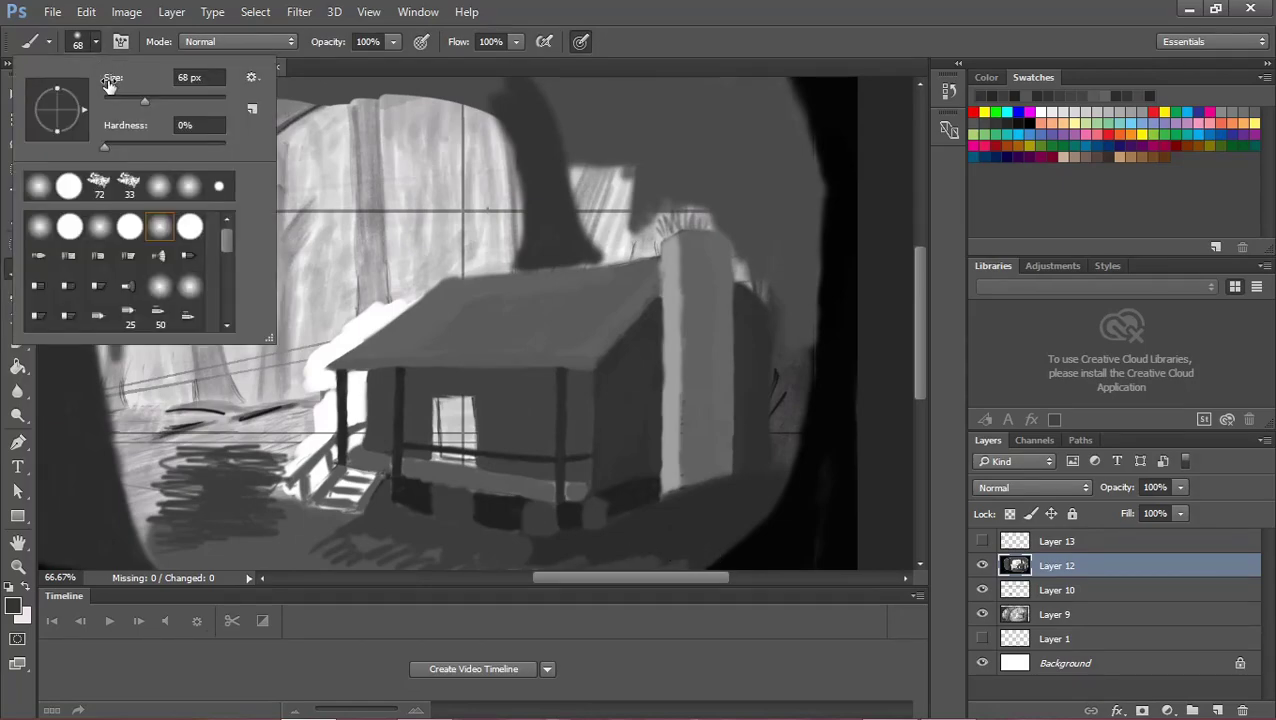
pyautogui.moveTo(148, 103); pyautogui.dragTo(116, 103)
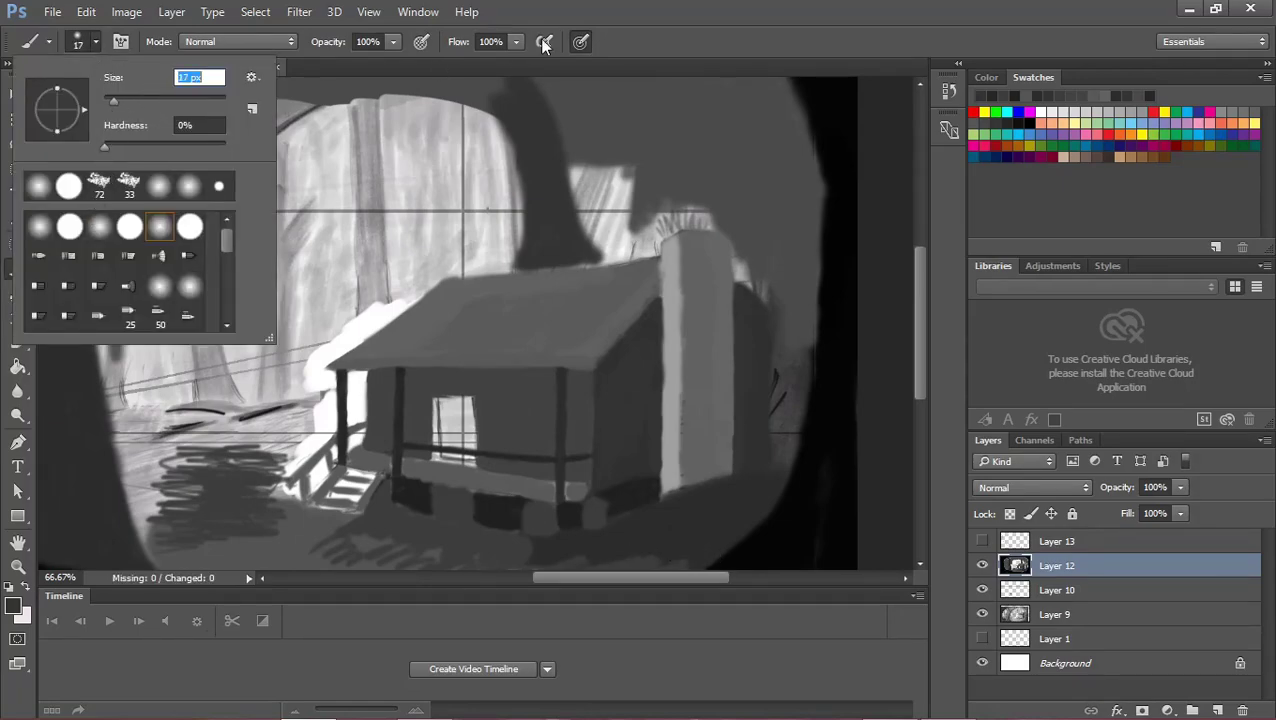
pyautogui.click(675, 43)
# Darken the tree's lower edge so the trunk base meets the cabin roof cleanly.
pyautogui.hotkey('ctrl', '+')
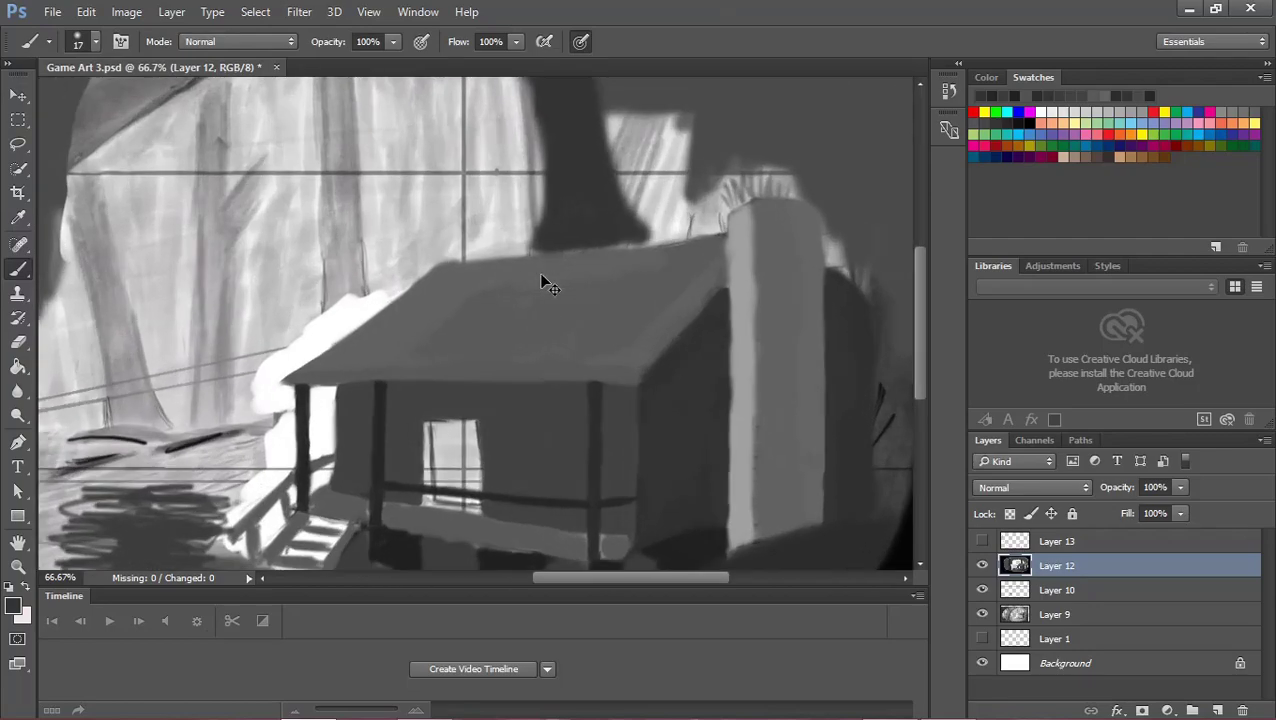
pyautogui.hotkey('ctrl', '+')
pyautogui.moveTo(639, 169)
pyautogui.mouseDown()
pyautogui.moveTo(615, 145)
pyautogui.moveTo(649, 162)
pyautogui.moveTo(677, 161)
pyautogui.moveTo(632, 148)
pyautogui.moveTo(715, 148)
pyautogui.moveTo(624, 148)
pyautogui.moveTo(672, 148)
pyautogui.moveTo(631, 135)
pyautogui.mouseUp()
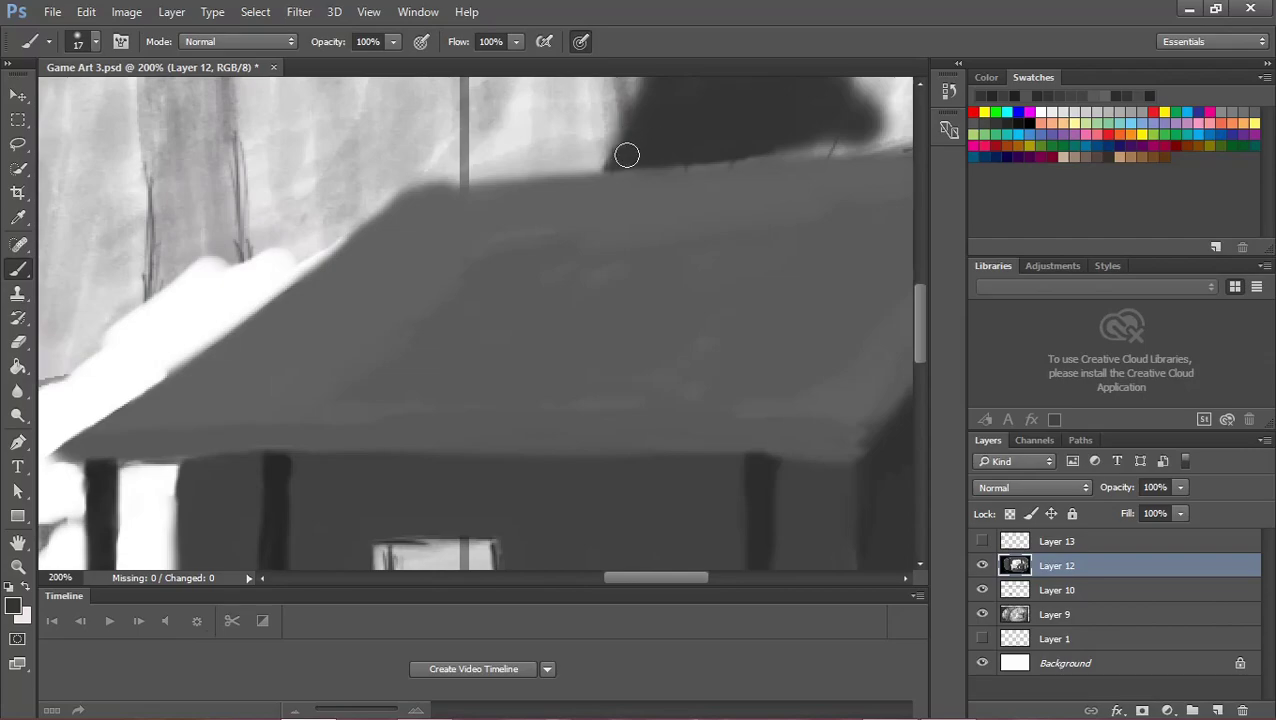
pyautogui.moveTo(775, 142)
pyautogui.mouseDown()
pyautogui.moveTo(838, 140)
pyautogui.moveTo(716, 157)
pyautogui.moveTo(869, 131)
pyautogui.moveTo(874, 116)
pyautogui.moveTo(890, 132)
pyautogui.moveTo(827, 151)
pyautogui.mouseUp()
pyautogui.hotkey('ctrl', '-')
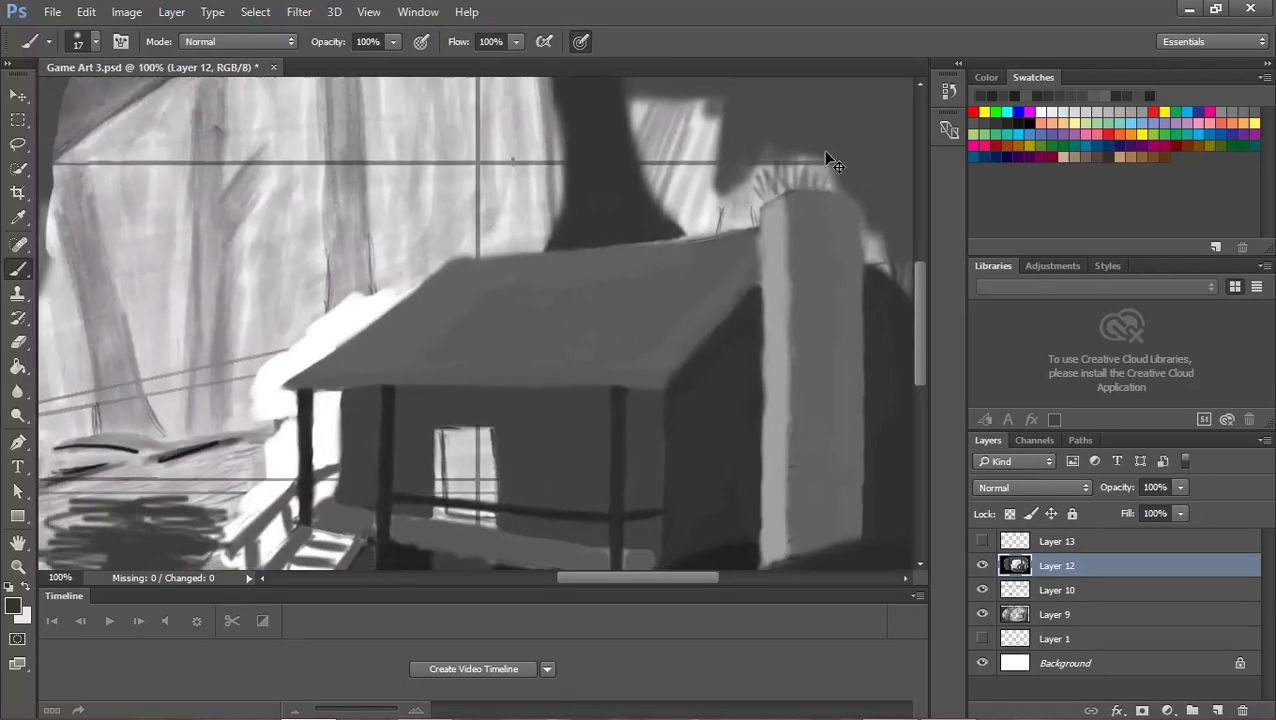
pyautogui.hotkey('ctrl', '-')
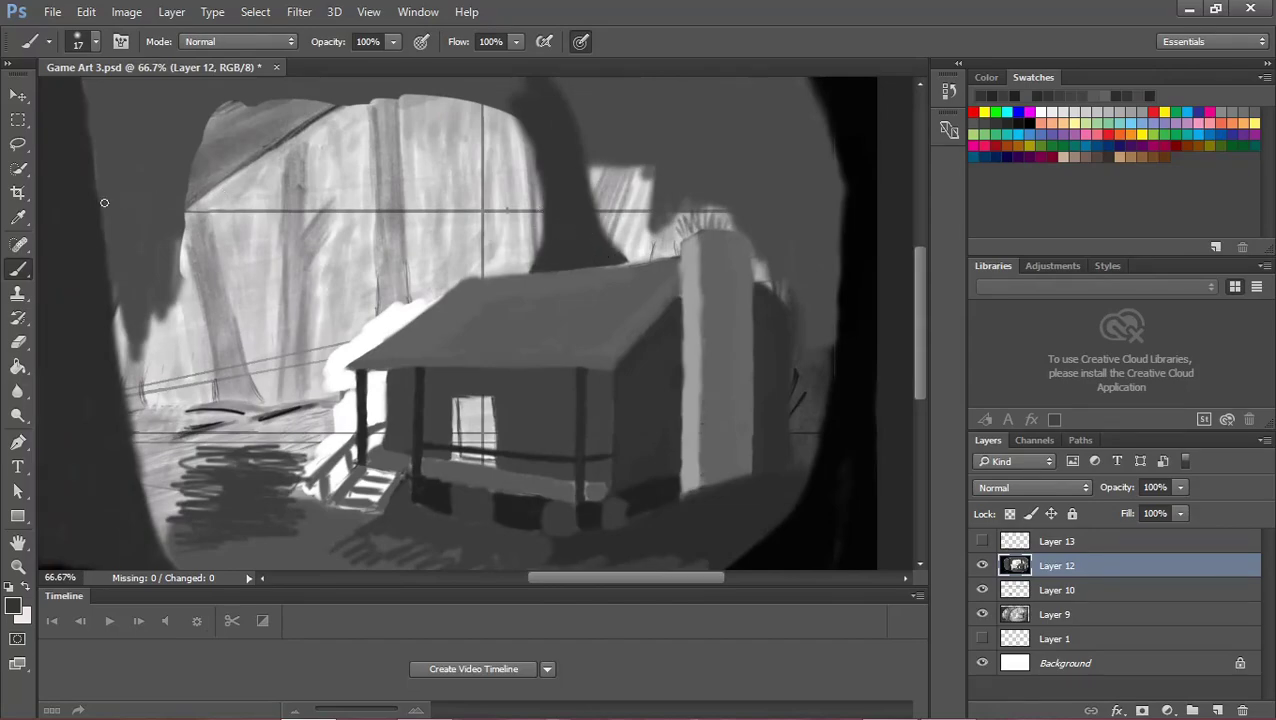
pyautogui.hotkey('ctrl', '-')
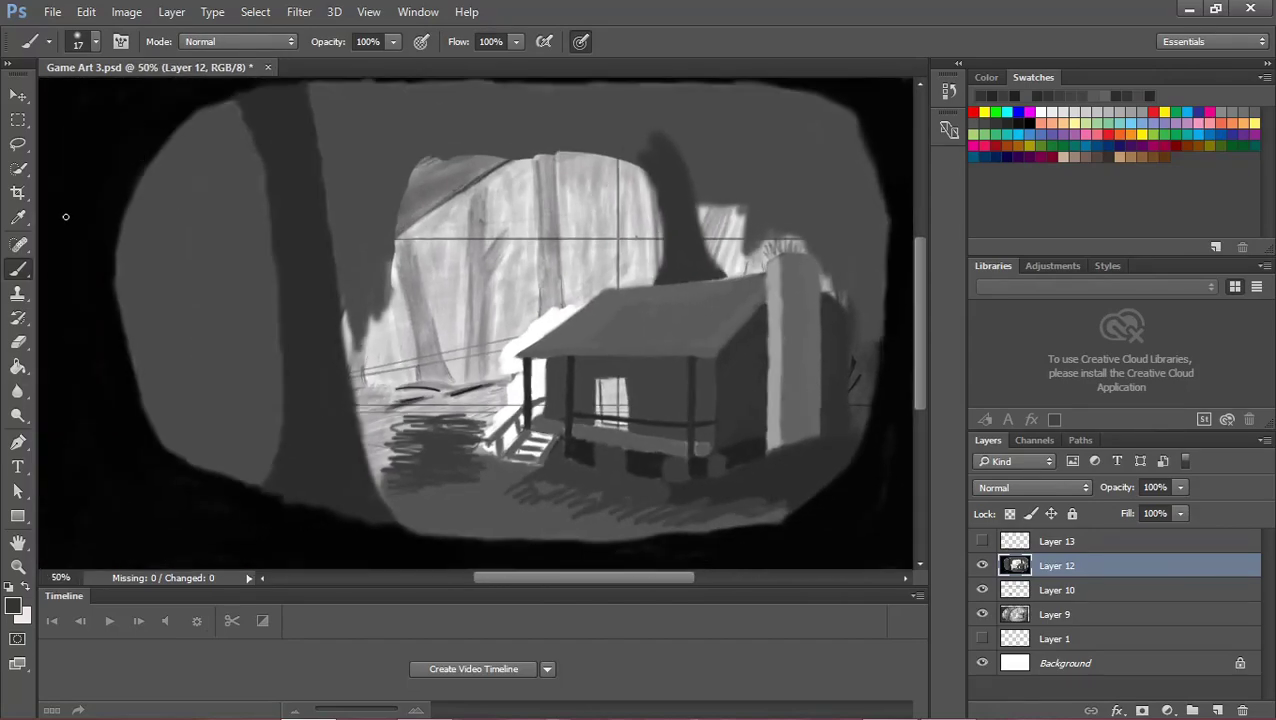
# Set the brush to 60 px and paint a dark branch along the clearing's top edge.
pyautogui.click(95, 41)
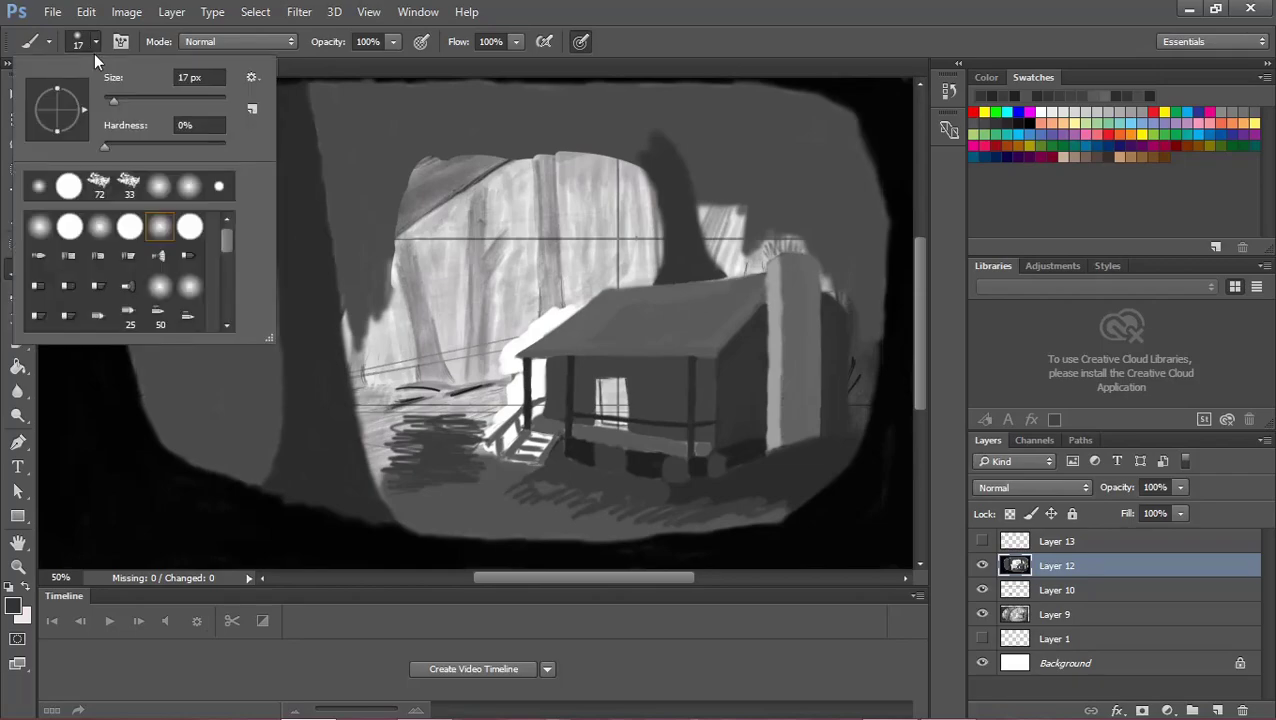
pyautogui.click(147, 99)
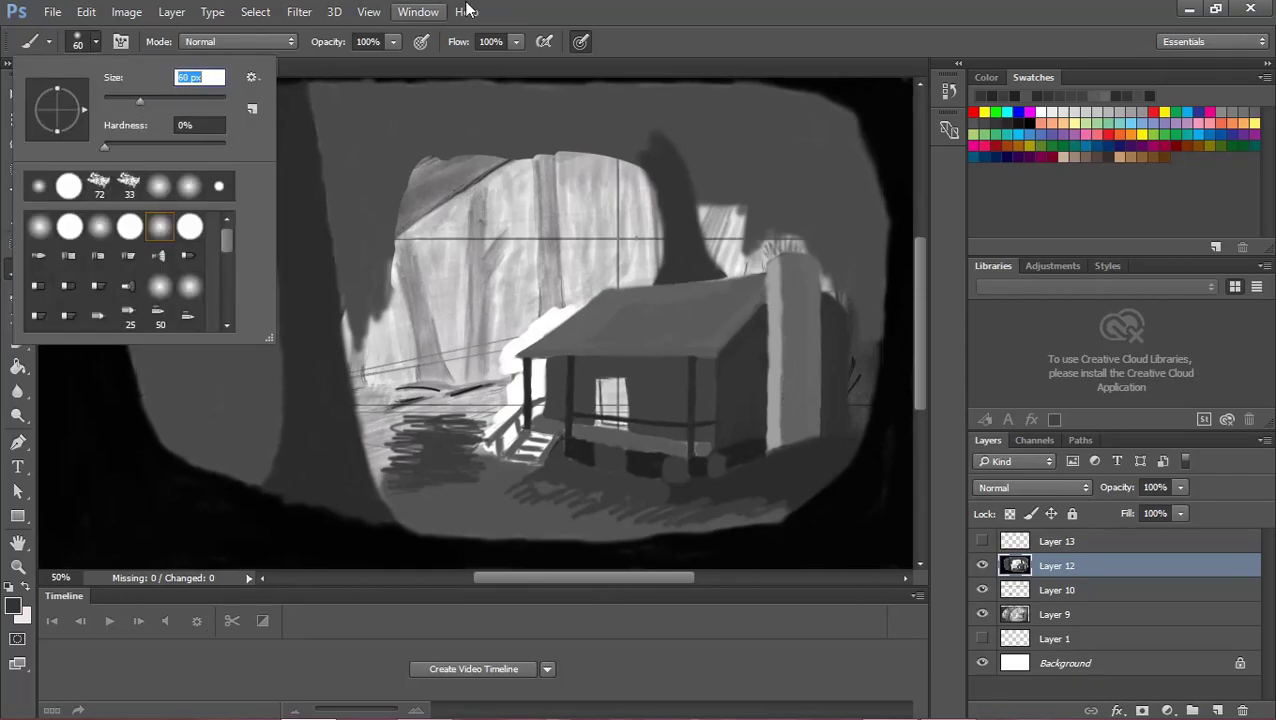
pyautogui.click(673, 8)
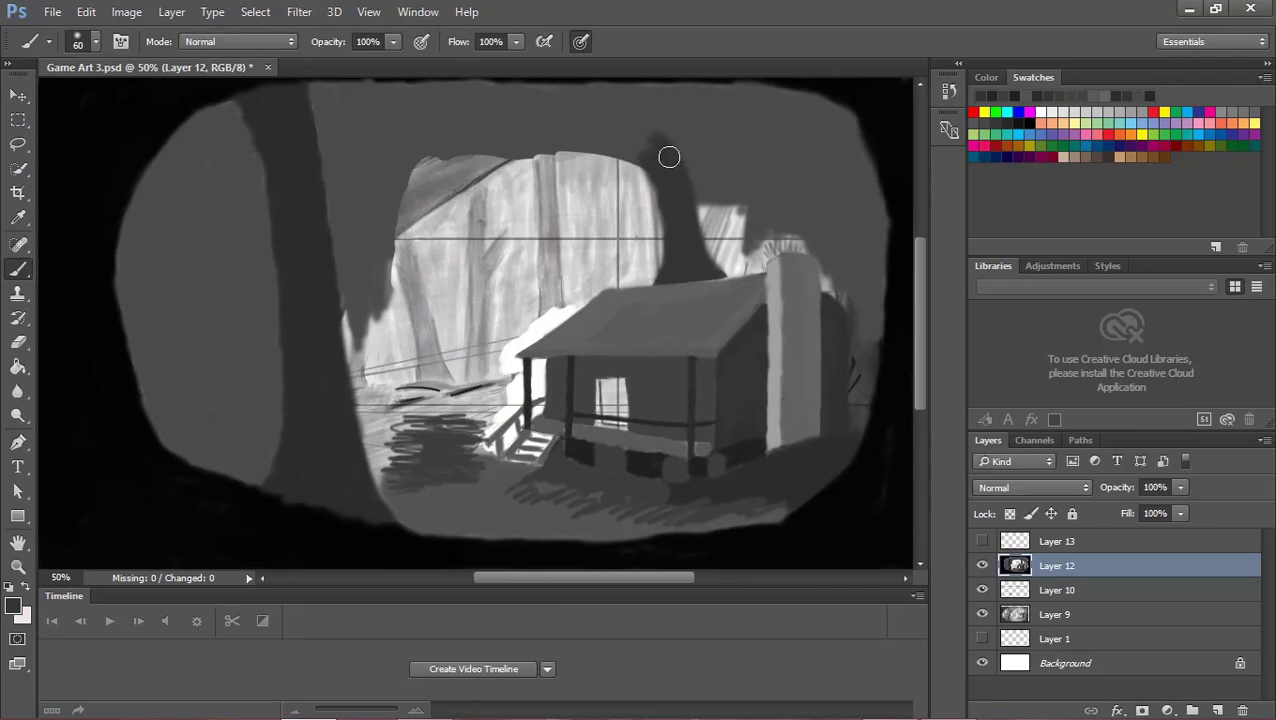
pyautogui.moveTo(670, 166)
pyautogui.mouseDown()
pyautogui.moveTo(649, 117)
pyautogui.moveTo(652, 155)
pyautogui.moveTo(595, 162)
pyautogui.mouseUp()
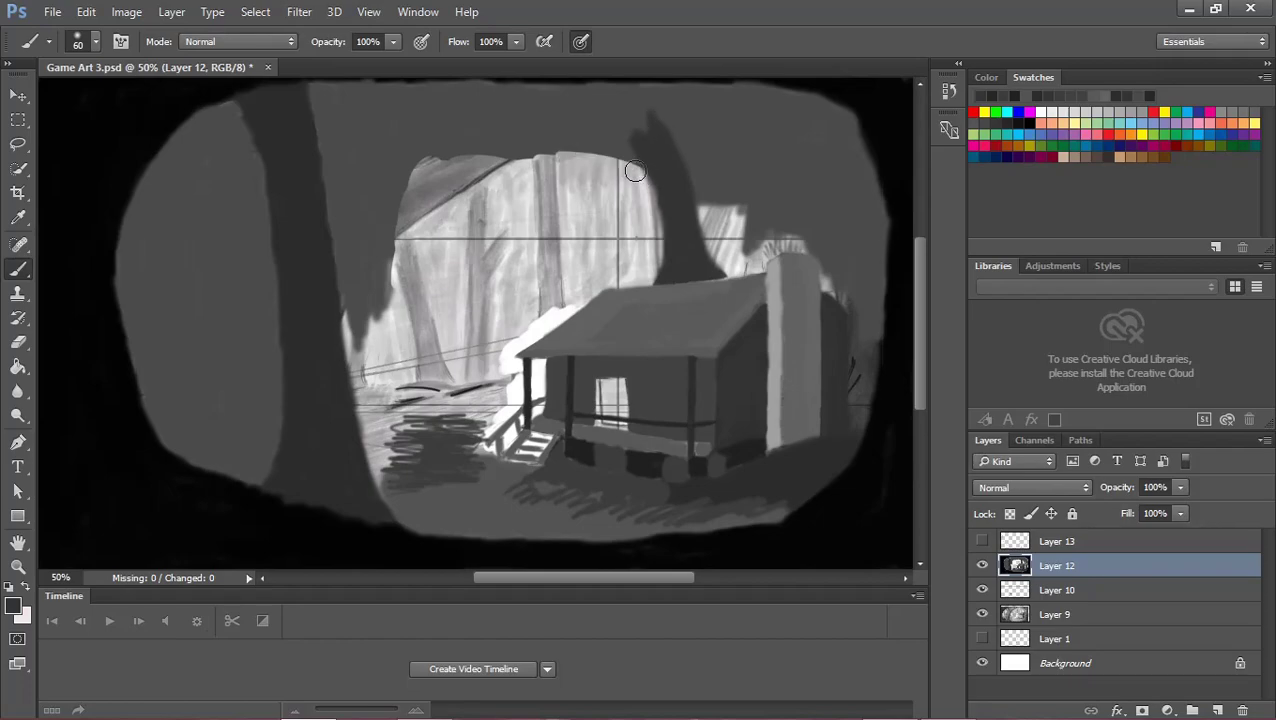
pyautogui.hotkey('ctrl', 'z')
pyautogui.moveTo(492, 146); pyautogui.dragTo(628, 164)
pyautogui.moveTo(508, 147)
pyautogui.mouseDown()
pyautogui.moveTo(561, 128)
pyautogui.moveTo(644, 140)
pyautogui.mouseUp()
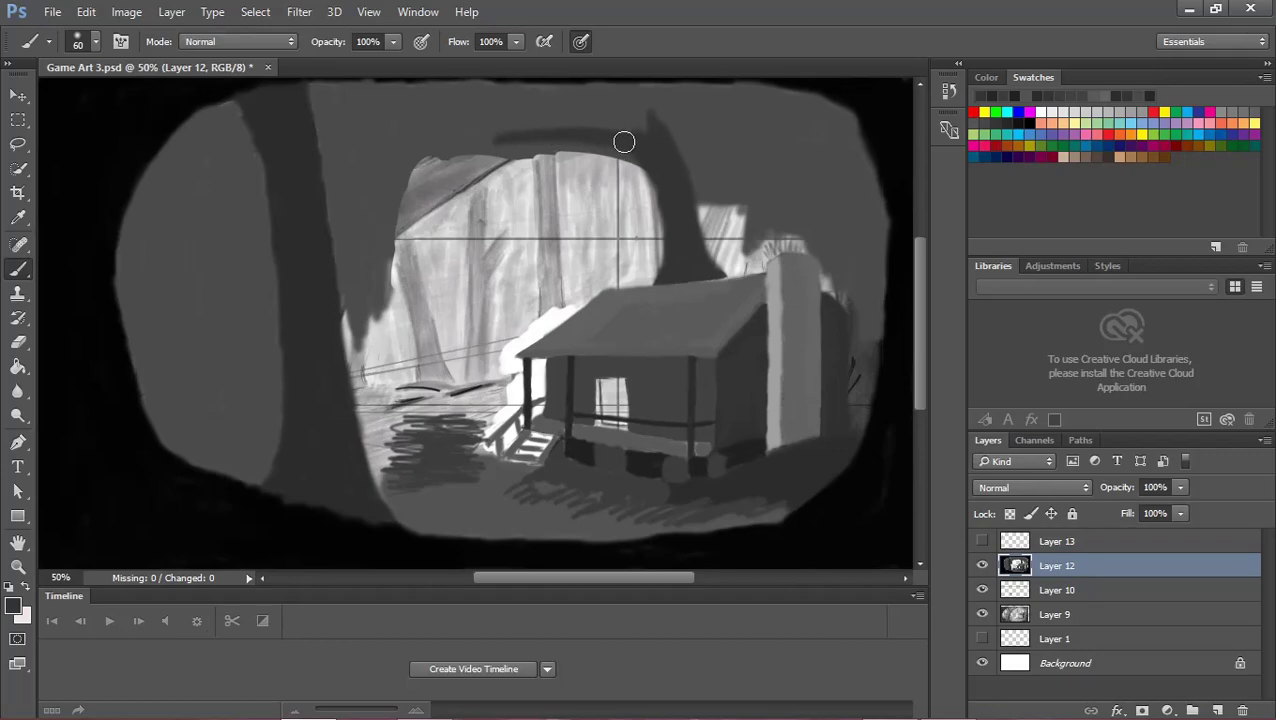
# Extend the tree trunk and canopy up to the top edge of the canvas.
pyautogui.moveTo(595, 96)
pyautogui.mouseDown()
pyautogui.moveTo(638, 128)
pyautogui.moveTo(609, 100)
pyautogui.moveTo(643, 118)
pyautogui.mouseUp()
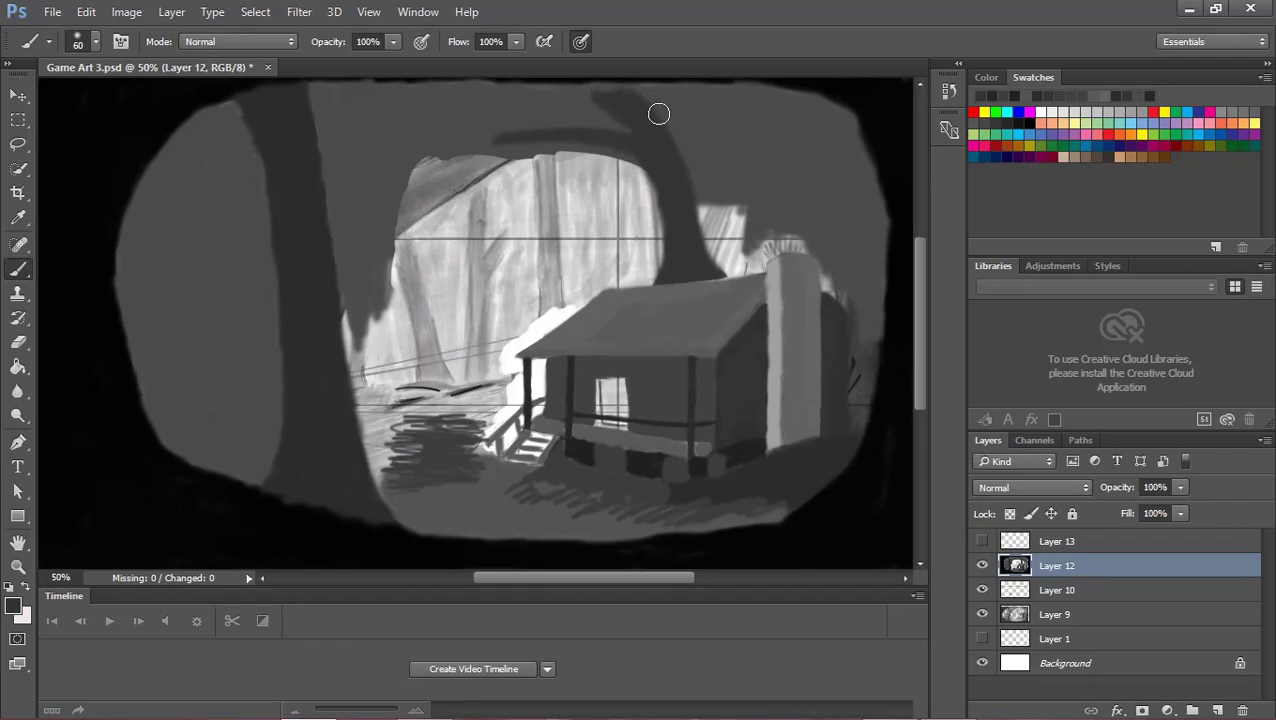
pyautogui.moveTo(643, 131)
pyautogui.mouseDown()
pyautogui.moveTo(675, 148)
pyautogui.moveTo(690, 127)
pyautogui.moveTo(664, 117)
pyautogui.moveTo(669, 131)
pyautogui.moveTo(653, 101)
pyautogui.mouseUp()
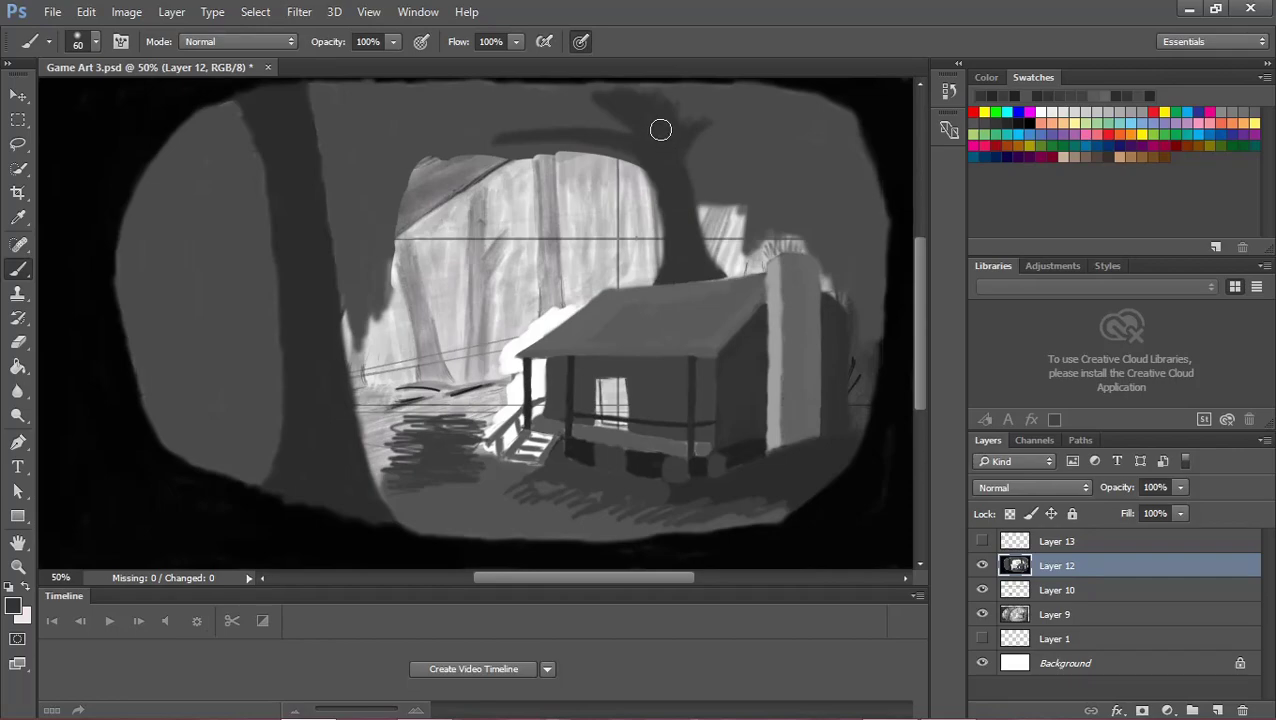
pyautogui.moveTo(672, 151); pyautogui.dragTo(700, 118)
pyautogui.moveTo(604, 89)
pyautogui.mouseDown()
pyautogui.moveTo(644, 100)
pyautogui.moveTo(644, 88)
pyautogui.moveTo(652, 134)
pyautogui.mouseUp()
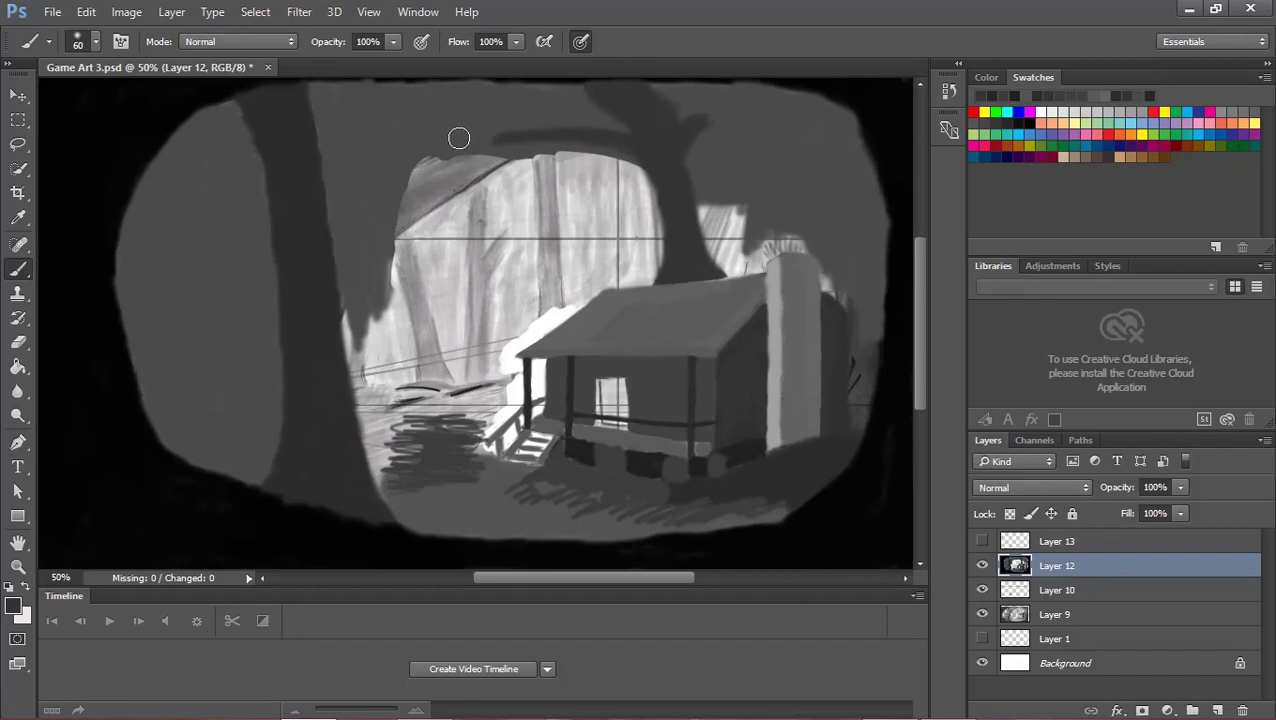
pyautogui.moveTo(459, 138); pyautogui.dragTo(500, 137)
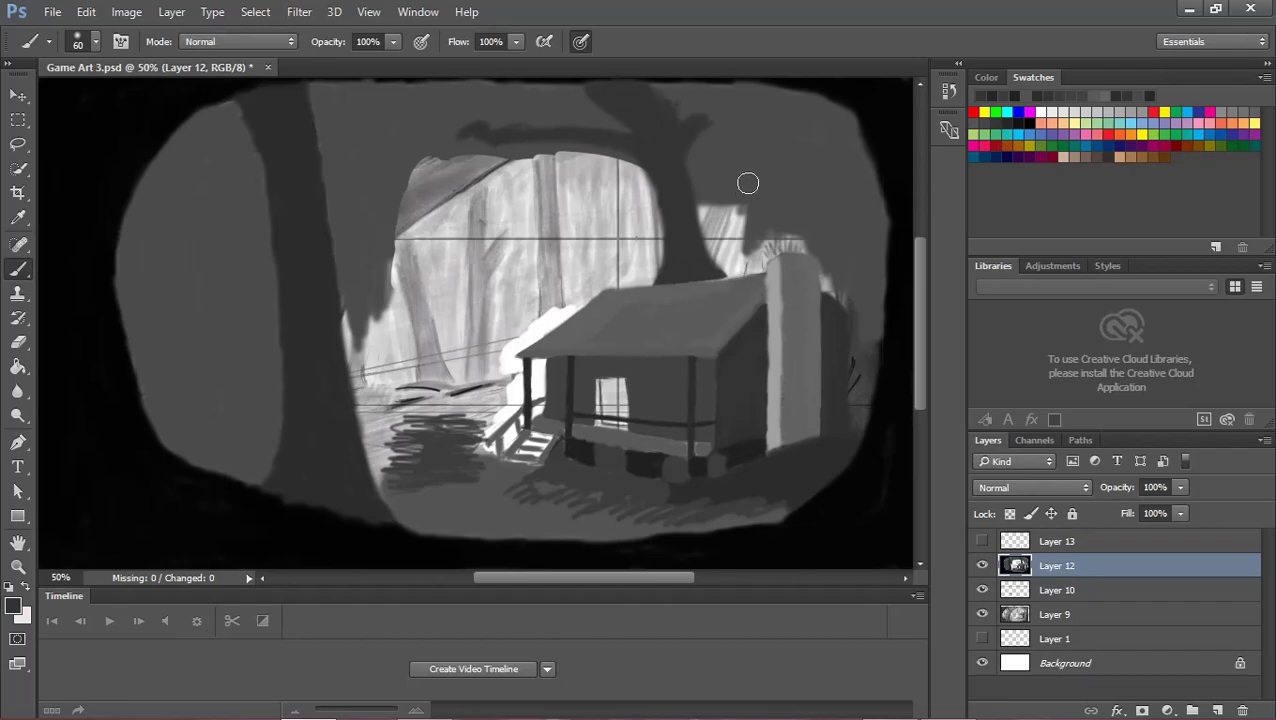
# Paint a dark tree shape right of the trunk, spreading foliage toward the upper right.
pyautogui.moveTo(746, 182)
pyautogui.mouseDown()
pyautogui.moveTo(740, 162)
pyautogui.moveTo(752, 196)
pyautogui.moveTo(752, 216)
pyautogui.moveTo(741, 213)
pyautogui.moveTo(741, 188)
pyautogui.moveTo(743, 243)
pyautogui.mouseUp()
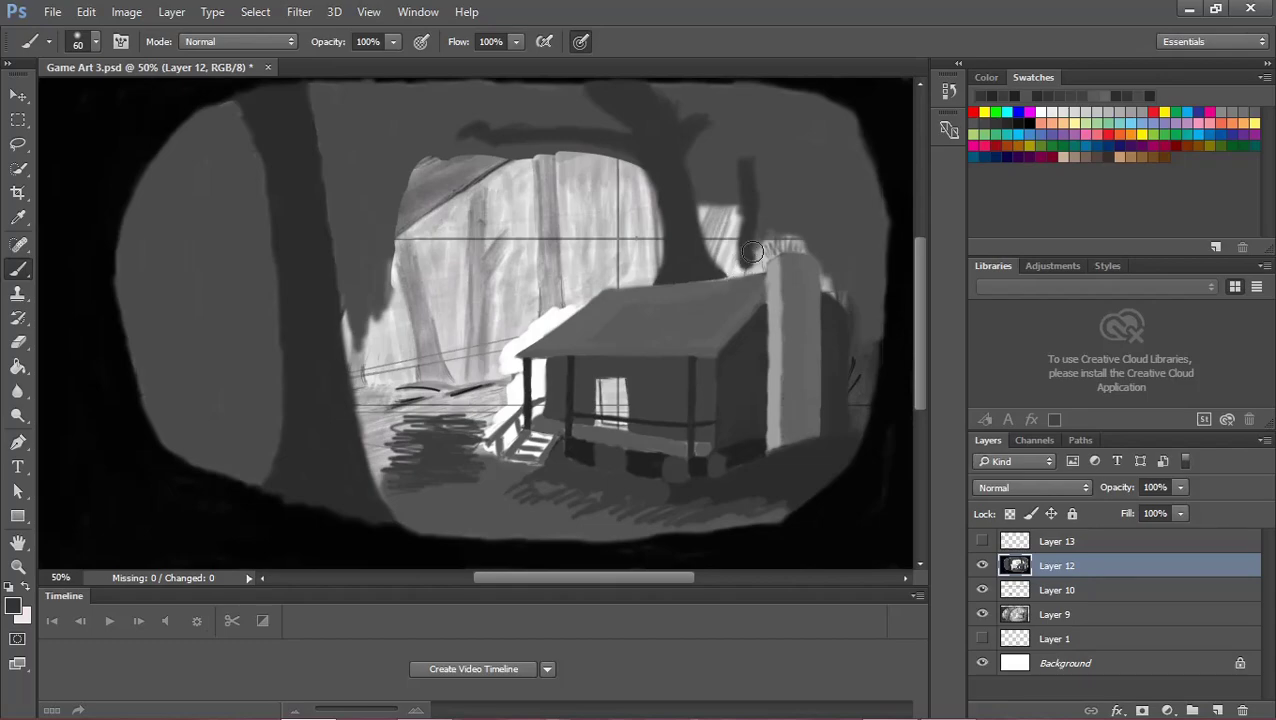
pyautogui.moveTo(778, 232); pyautogui.dragTo(769, 248)
pyautogui.moveTo(755, 236)
pyautogui.mouseDown()
pyautogui.moveTo(789, 205)
pyautogui.moveTo(832, 216)
pyautogui.moveTo(812, 197)
pyautogui.moveTo(781, 207)
pyautogui.moveTo(760, 181)
pyautogui.moveTo(772, 211)
pyautogui.moveTo(803, 222)
pyautogui.moveTo(775, 216)
pyautogui.moveTo(748, 247)
pyautogui.mouseUp()
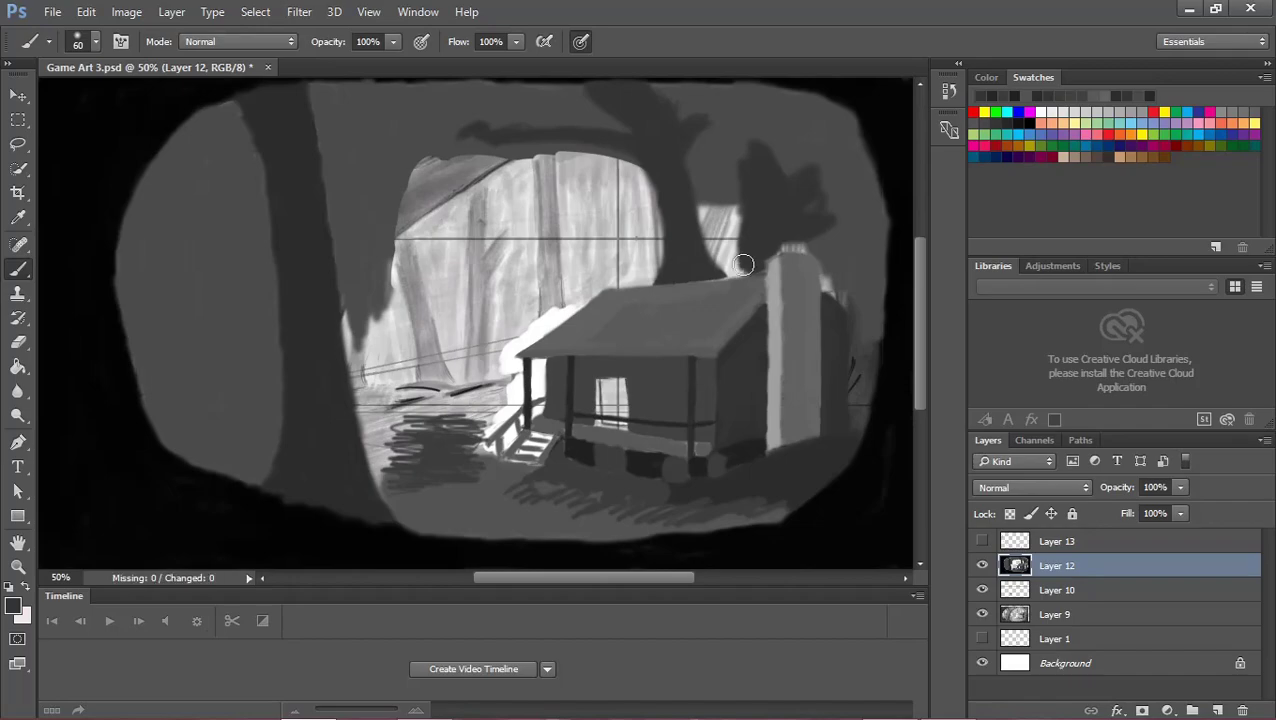
pyautogui.moveTo(743, 264); pyautogui.dragTo(745, 272)
pyautogui.moveTo(792, 157)
pyautogui.mouseDown()
pyautogui.moveTo(766, 122)
pyautogui.moveTo(758, 171)
pyautogui.moveTo(746, 128)
pyautogui.moveTo(755, 177)
pyautogui.mouseUp()
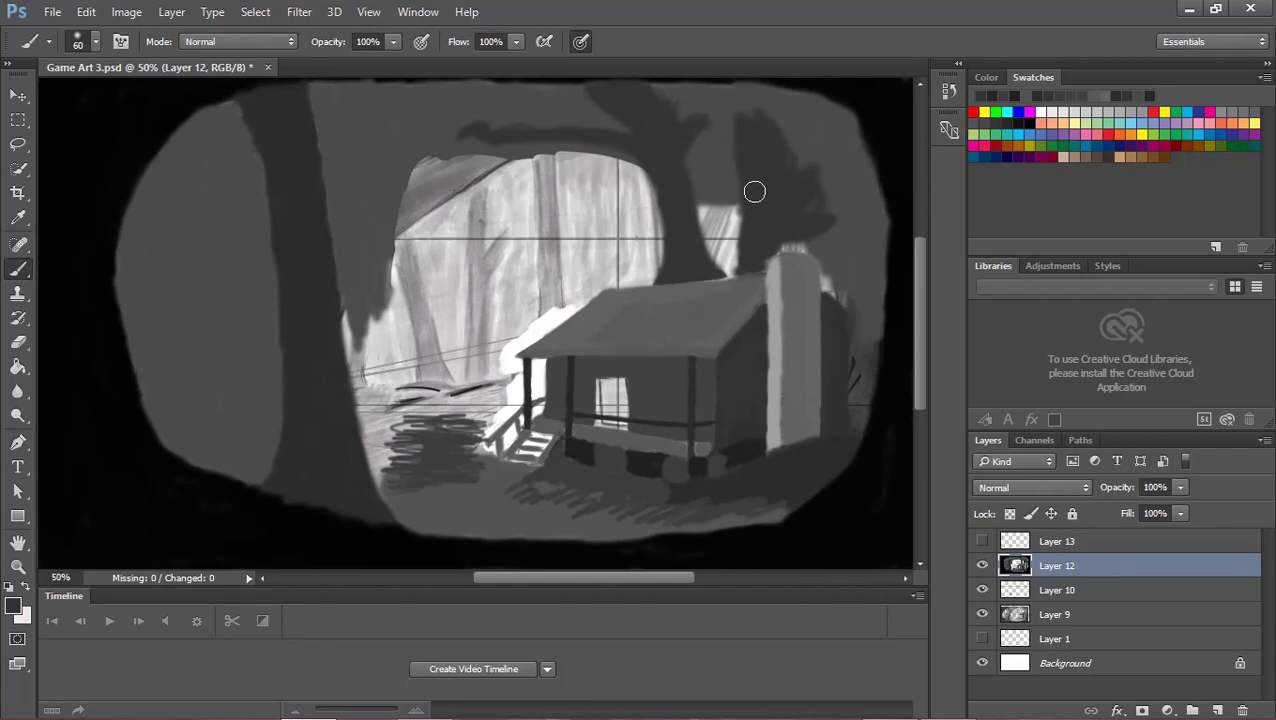
pyautogui.moveTo(771, 181)
pyautogui.mouseDown()
pyautogui.moveTo(772, 145)
pyautogui.moveTo(789, 202)
pyautogui.moveTo(820, 165)
pyautogui.moveTo(825, 206)
pyautogui.moveTo(843, 157)
pyautogui.moveTo(826, 205)
pyautogui.moveTo(854, 213)
pyautogui.moveTo(857, 276)
pyautogui.mouseUp()
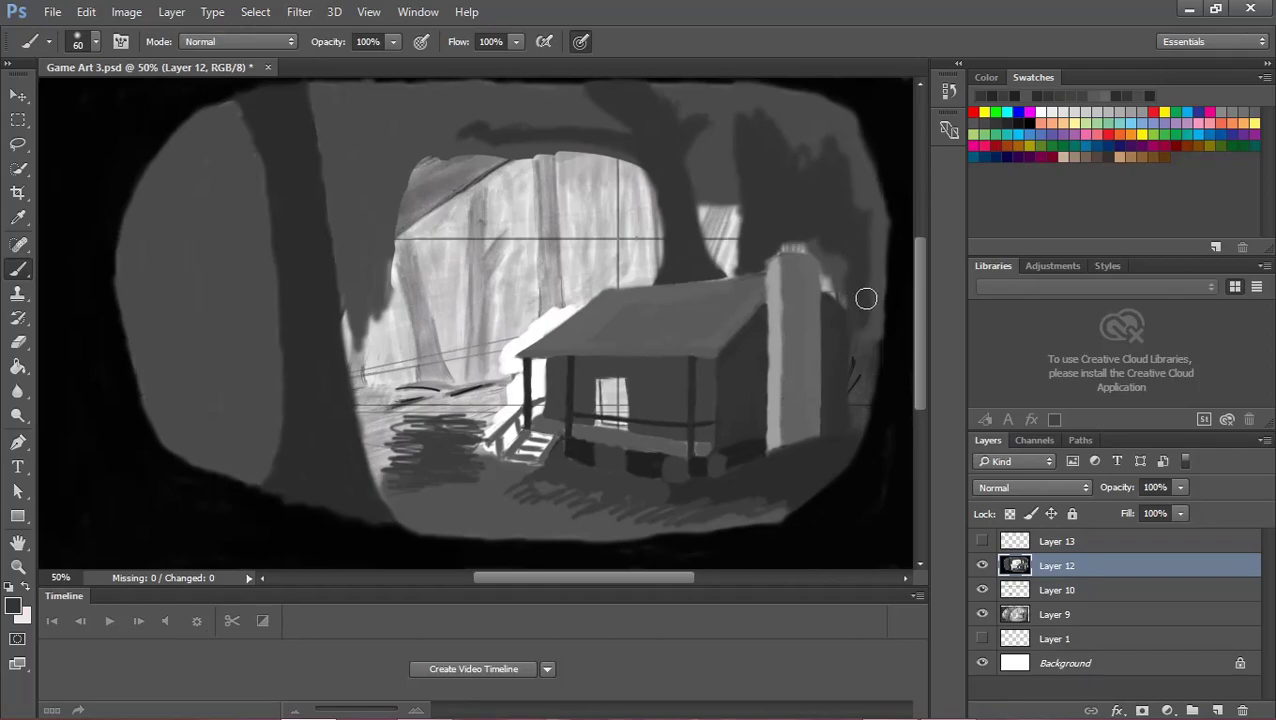
# Fill out the dark tree's right side and add dark strokes beside the cabin's right wall.
pyautogui.moveTo(872, 322)
pyautogui.mouseDown()
pyautogui.moveTo(874, 256)
pyautogui.moveTo(873, 311)
pyautogui.mouseUp()
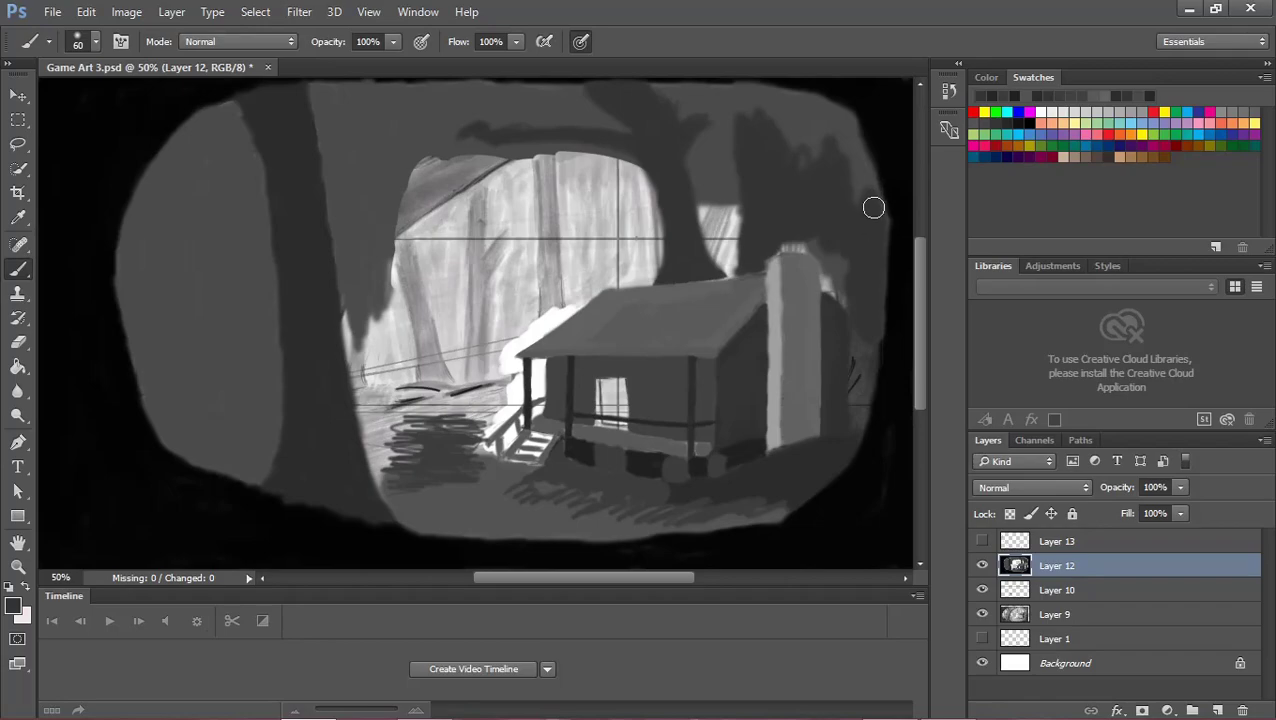
pyautogui.moveTo(874, 205)
pyautogui.mouseDown()
pyautogui.moveTo(843, 216)
pyautogui.moveTo(868, 189)
pyautogui.mouseUp()
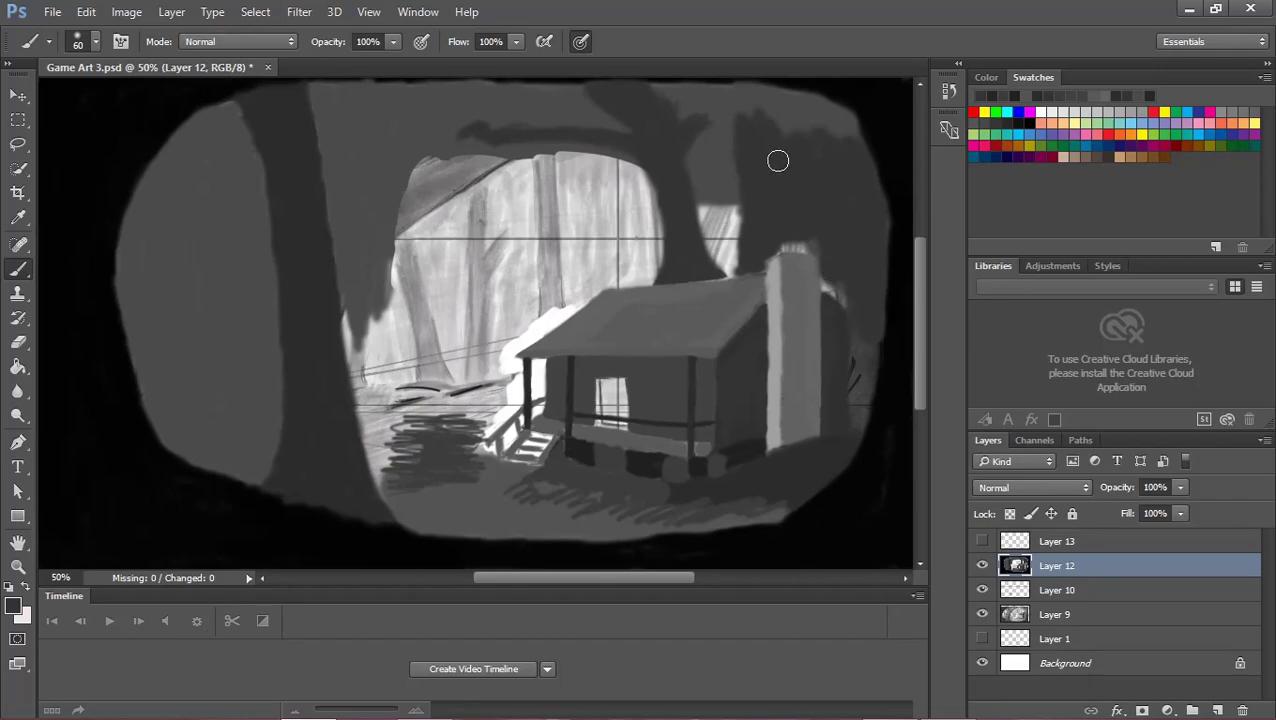
pyautogui.moveTo(769, 120)
pyautogui.mouseDown()
pyautogui.moveTo(766, 105)
pyautogui.moveTo(745, 166)
pyautogui.moveTo(751, 100)
pyautogui.mouseUp()
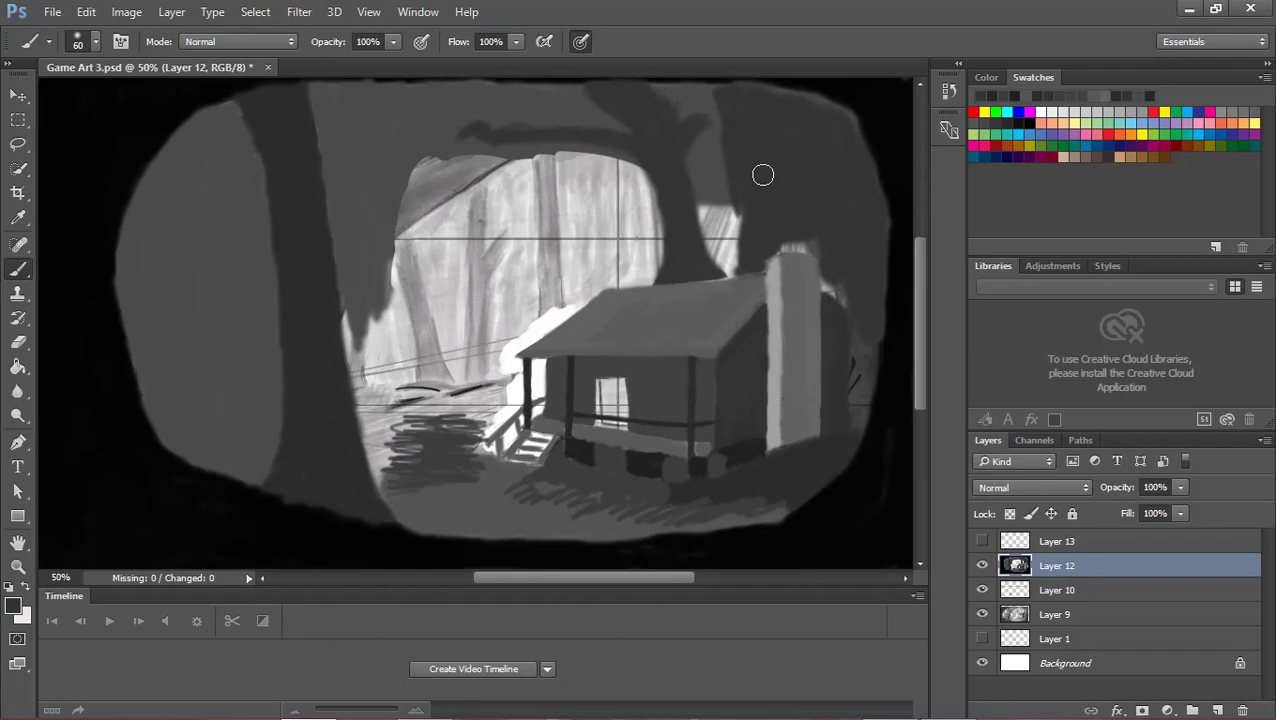
pyautogui.moveTo(730, 140); pyautogui.dragTo(720, 105)
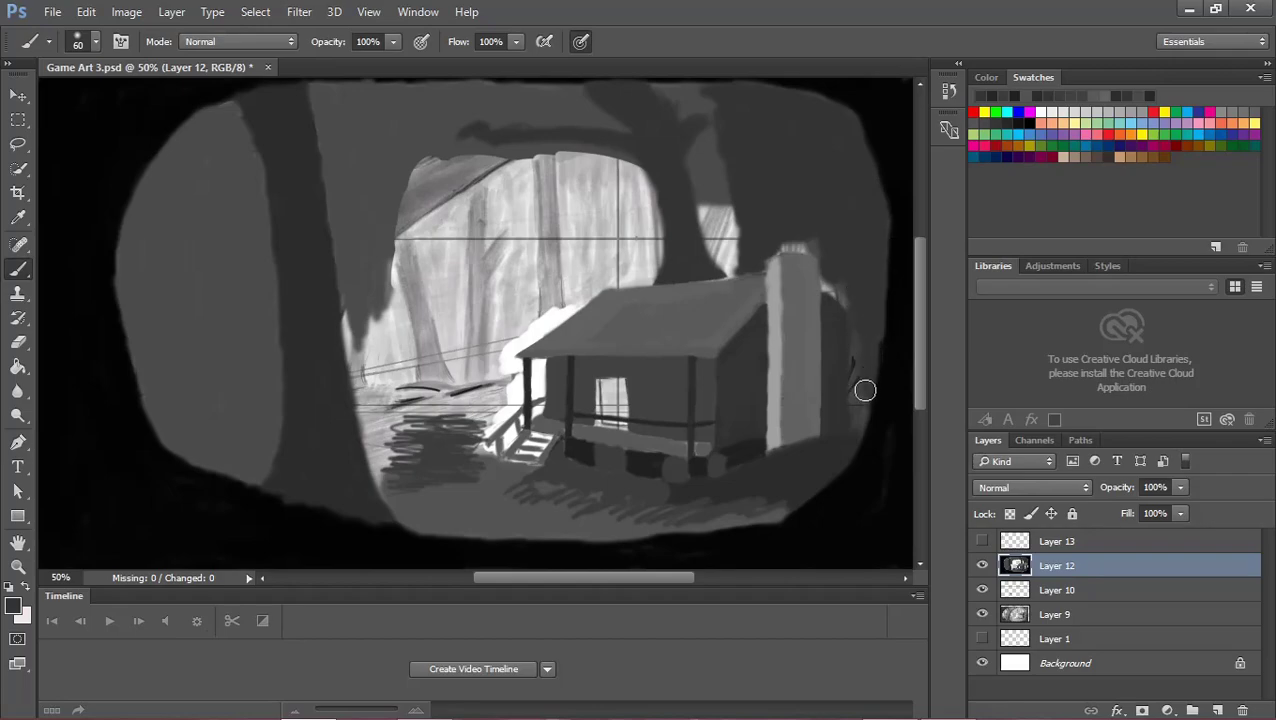
pyautogui.moveTo(866, 386); pyautogui.dragTo(861, 413)
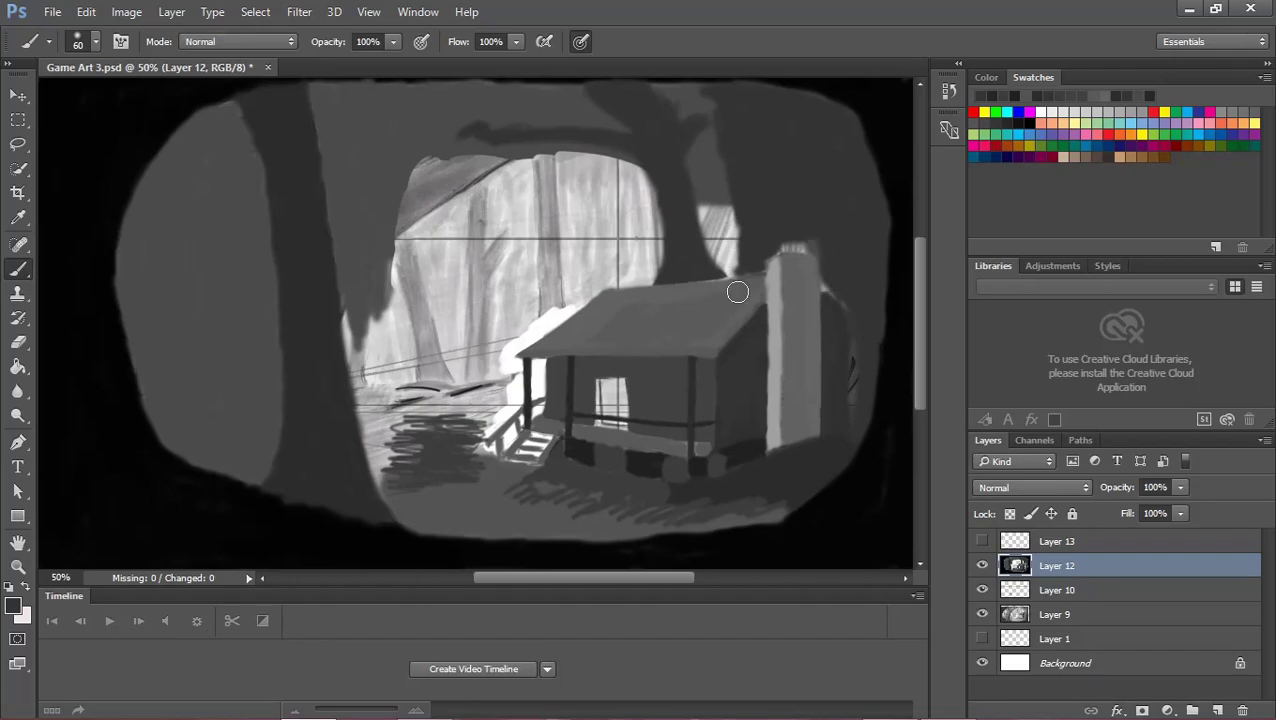
pyautogui.hotkey('ctrl', '+')
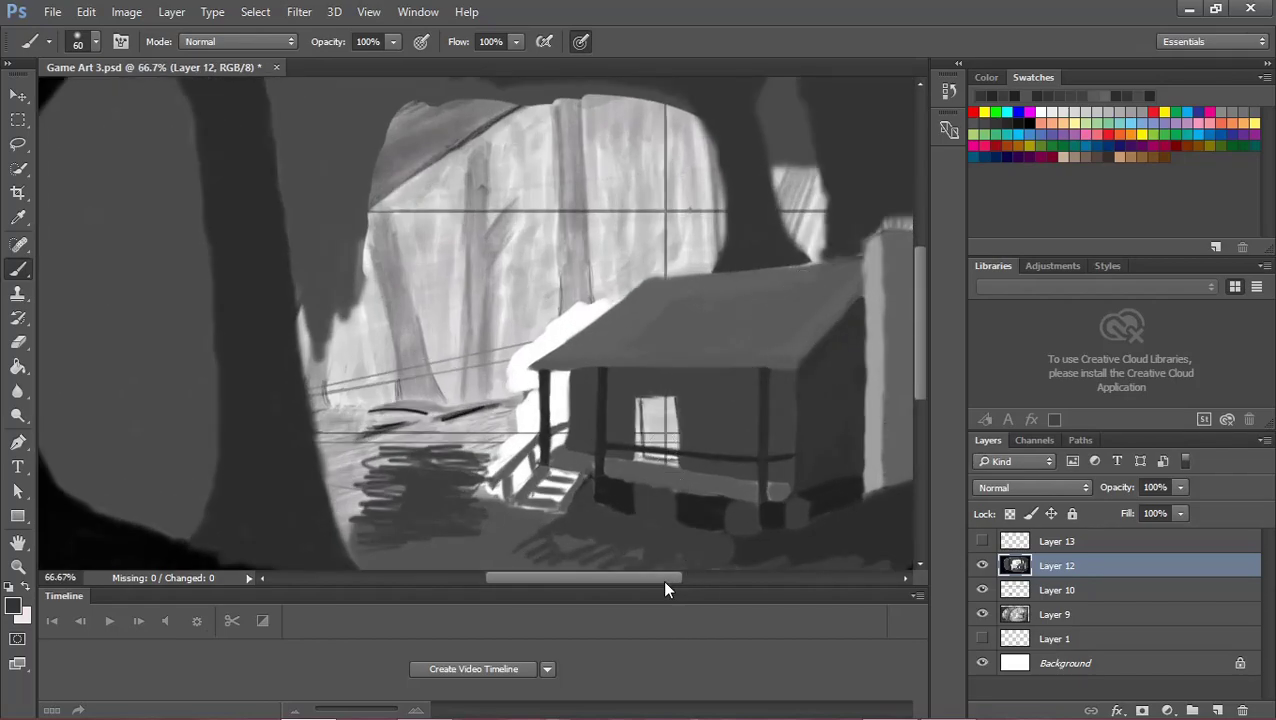
pyautogui.moveTo(665, 580); pyautogui.dragTo(728, 580)
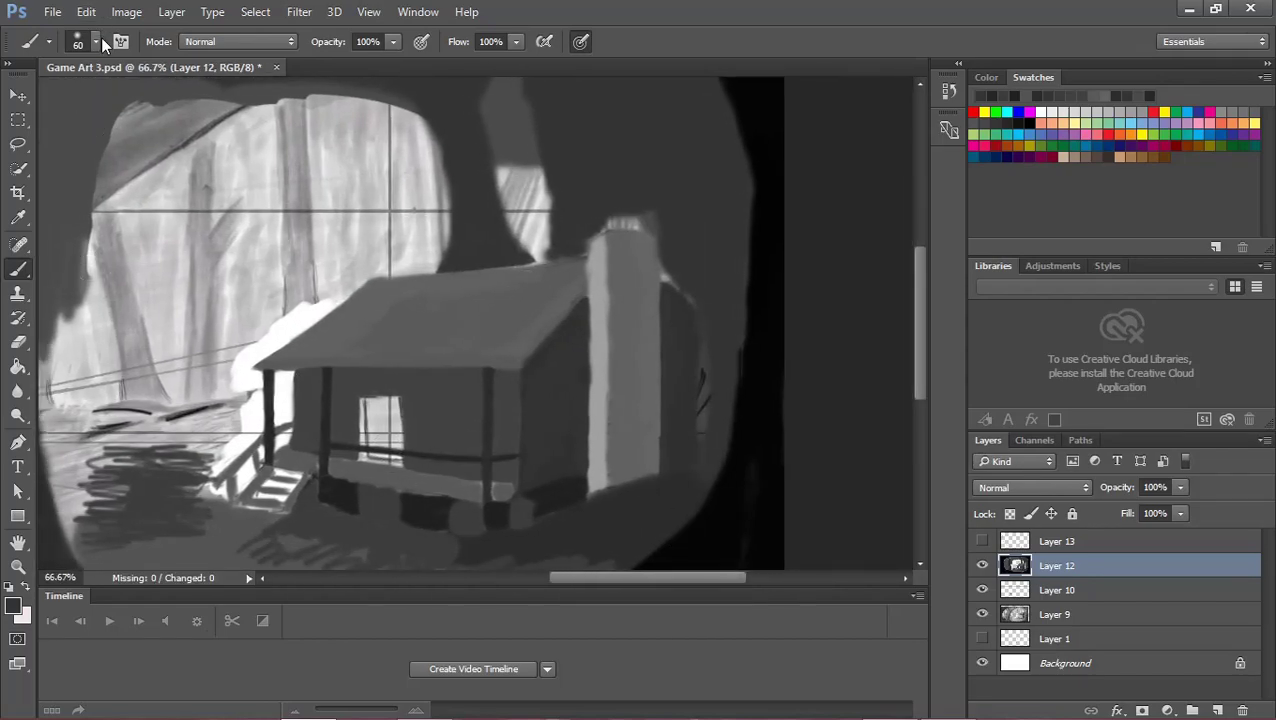
# Set the brush to 30 px and paint dark grey over the light chimney top.
pyautogui.click(95, 42)
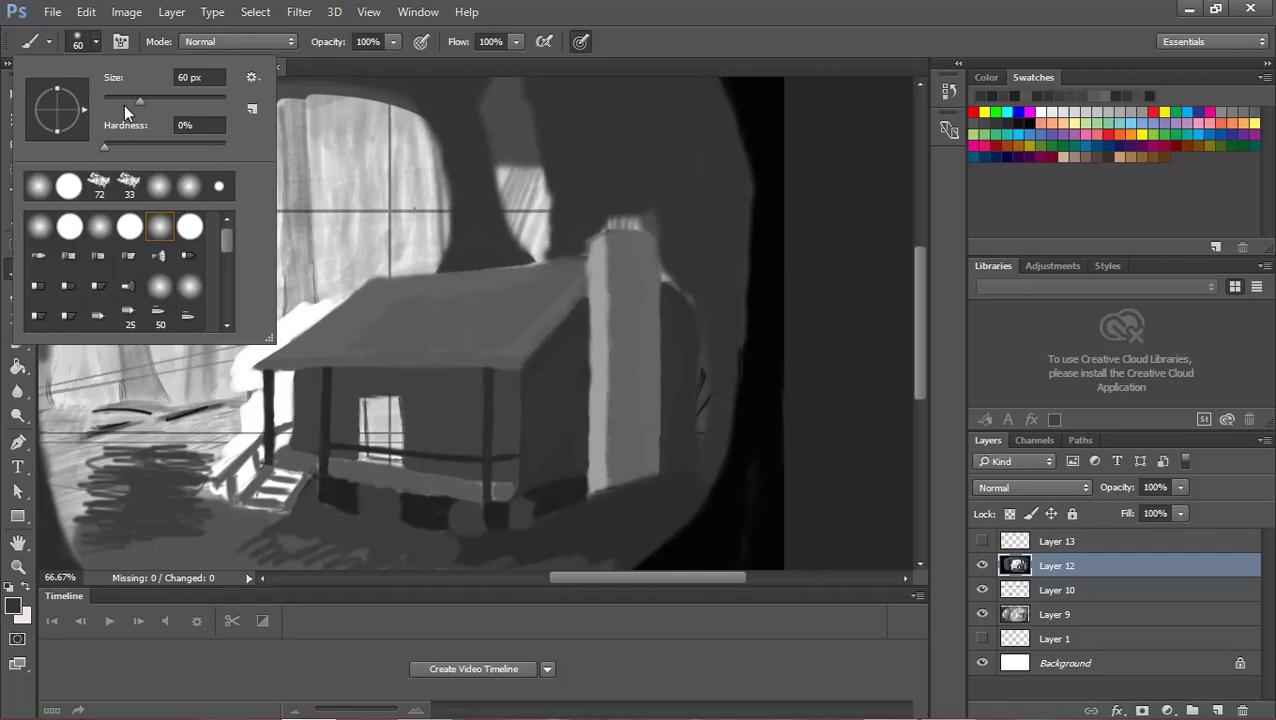
pyautogui.moveTo(124, 105); pyautogui.dragTo(121, 99)
pyautogui.press('Return')
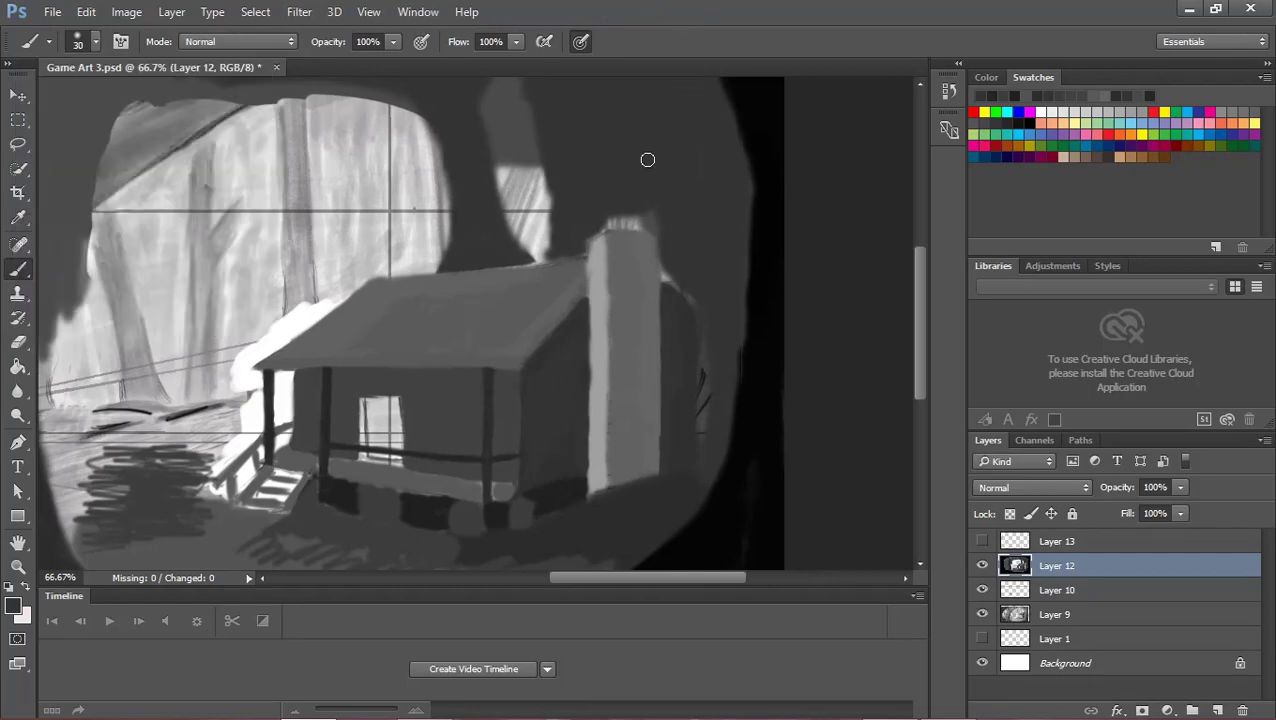
pyautogui.moveTo(651, 212); pyautogui.dragTo(636, 219)
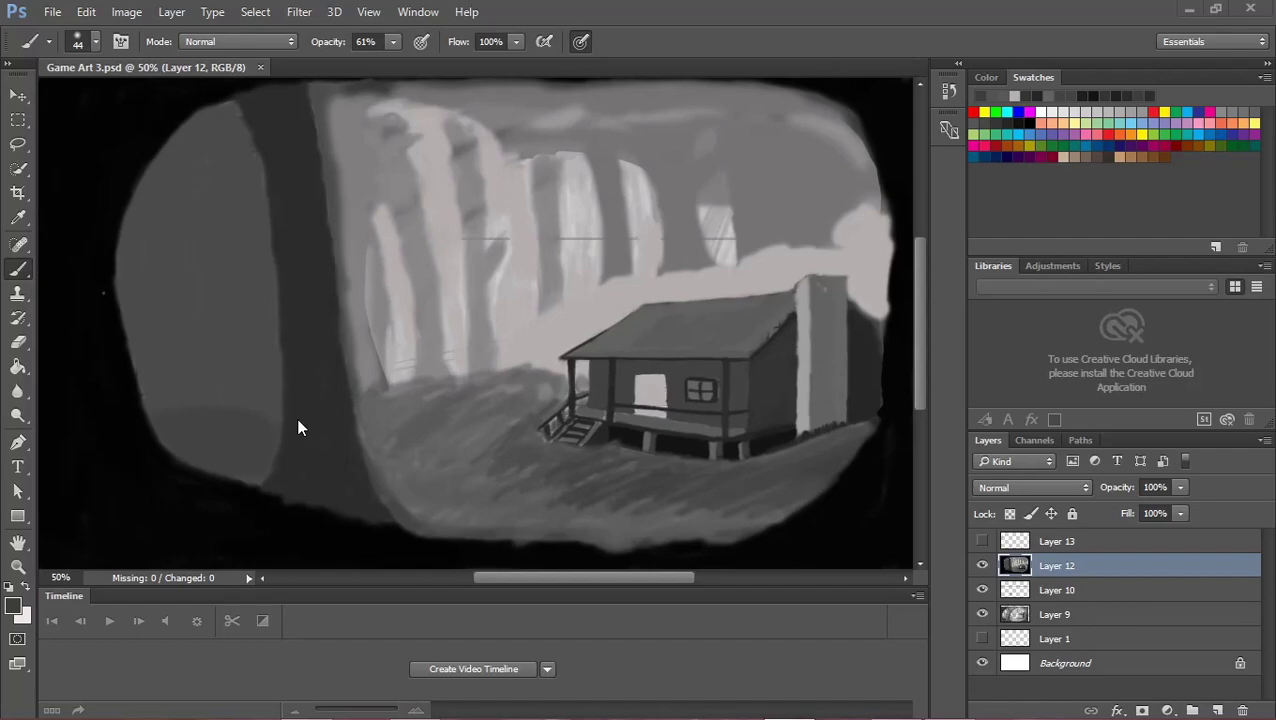
# Pick a grey from the recent colours and set brush opacity to 100%.
pyautogui.click(1139, 96)
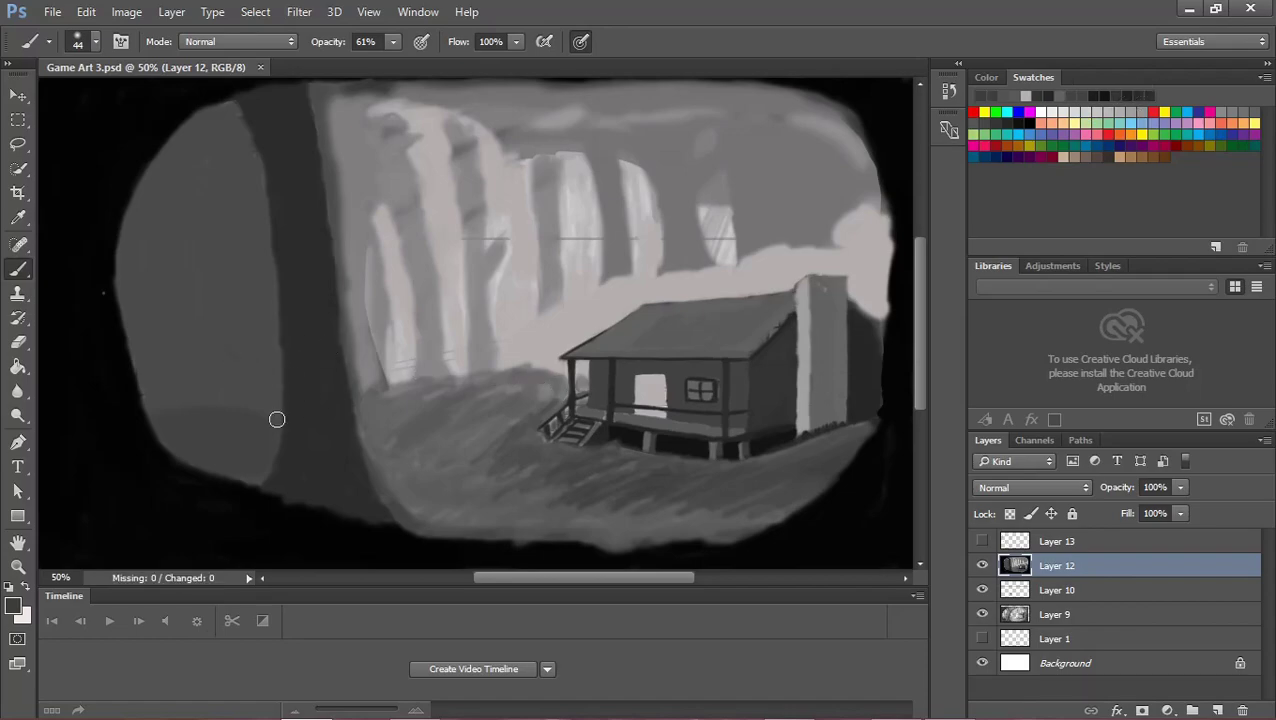
pyautogui.moveTo(272, 456); pyautogui.dragTo(271, 446)
pyautogui.click(393, 42)
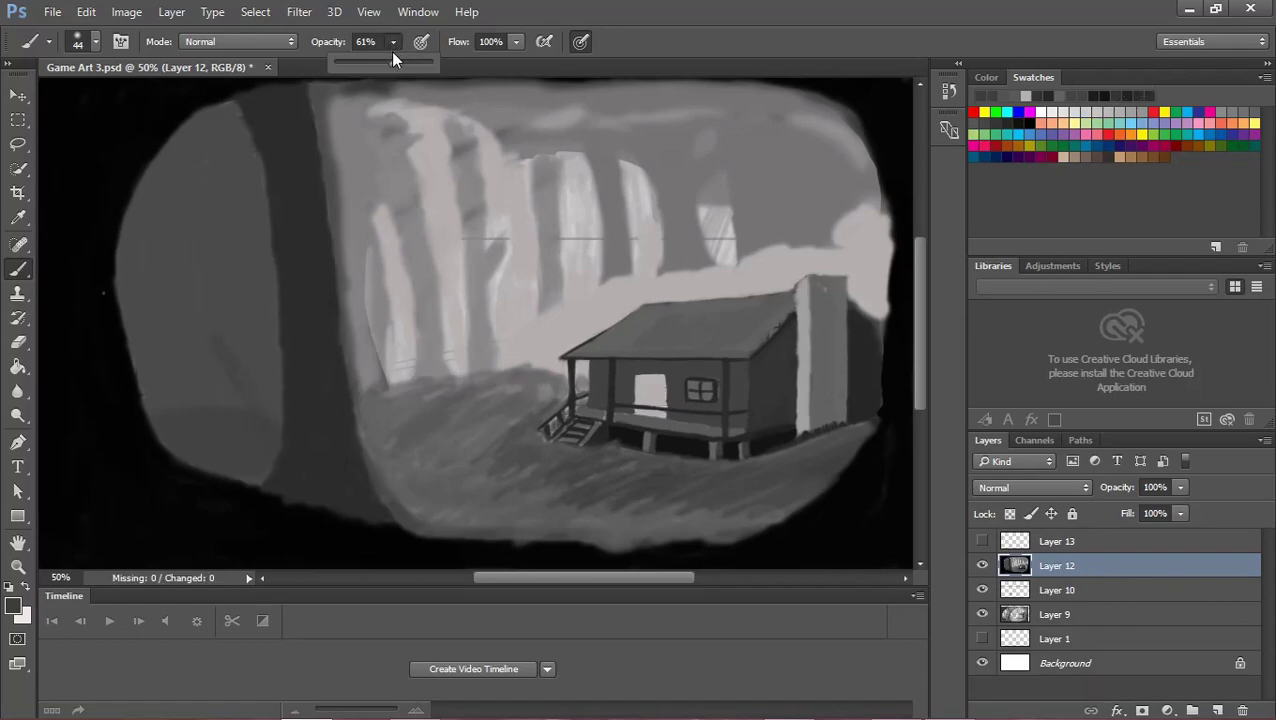
pyautogui.click(881, 44)
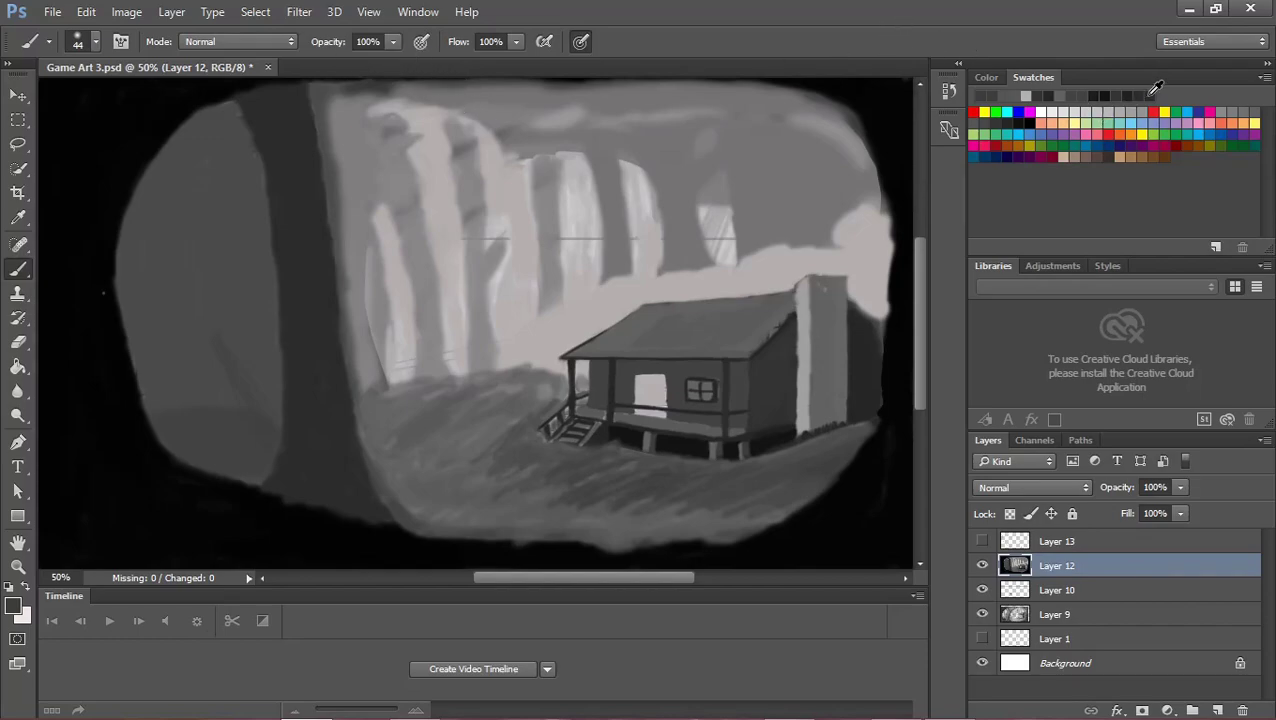
# Darken the light gap between the left foreground trunks with diagonal dark strokes.
pyautogui.moveTo(214, 310)
pyautogui.mouseDown()
pyautogui.moveTo(248, 390)
pyautogui.moveTo(205, 333)
pyautogui.moveTo(251, 414)
pyautogui.mouseUp()
pyautogui.moveTo(229, 337)
pyautogui.mouseDown()
pyautogui.moveTo(290, 439)
pyautogui.moveTo(222, 333)
pyautogui.moveTo(222, 355)
pyautogui.mouseUp()
pyautogui.moveTo(262, 444)
pyautogui.mouseDown()
pyautogui.moveTo(222, 353)
pyautogui.moveTo(259, 472)
pyautogui.moveTo(205, 321)
pyautogui.moveTo(202, 333)
pyautogui.moveTo(142, 214)
pyautogui.moveTo(174, 268)
pyautogui.moveTo(157, 194)
pyautogui.moveTo(214, 276)
pyautogui.moveTo(205, 282)
pyautogui.moveTo(171, 157)
pyautogui.moveTo(128, 205)
pyautogui.moveTo(163, 188)
pyautogui.mouseUp()
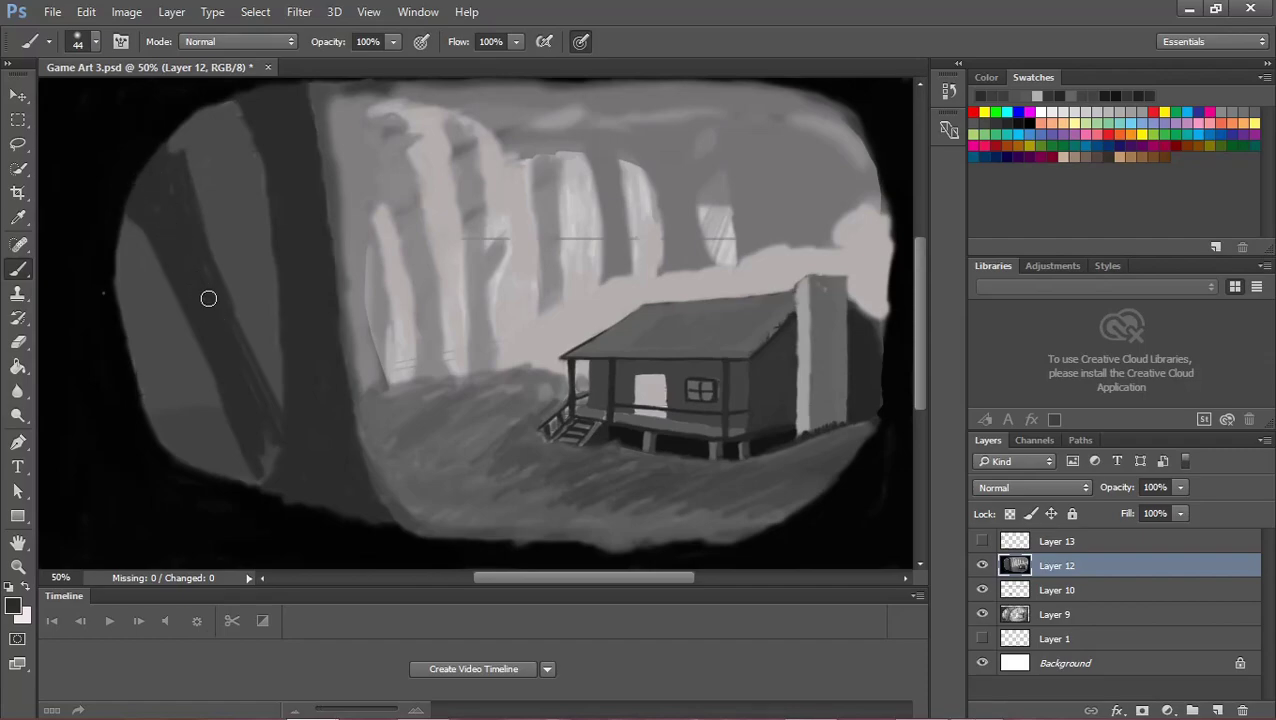
pyautogui.moveTo(208, 298)
pyautogui.mouseDown()
pyautogui.moveTo(296, 426)
pyautogui.moveTo(259, 487)
pyautogui.mouseUp()
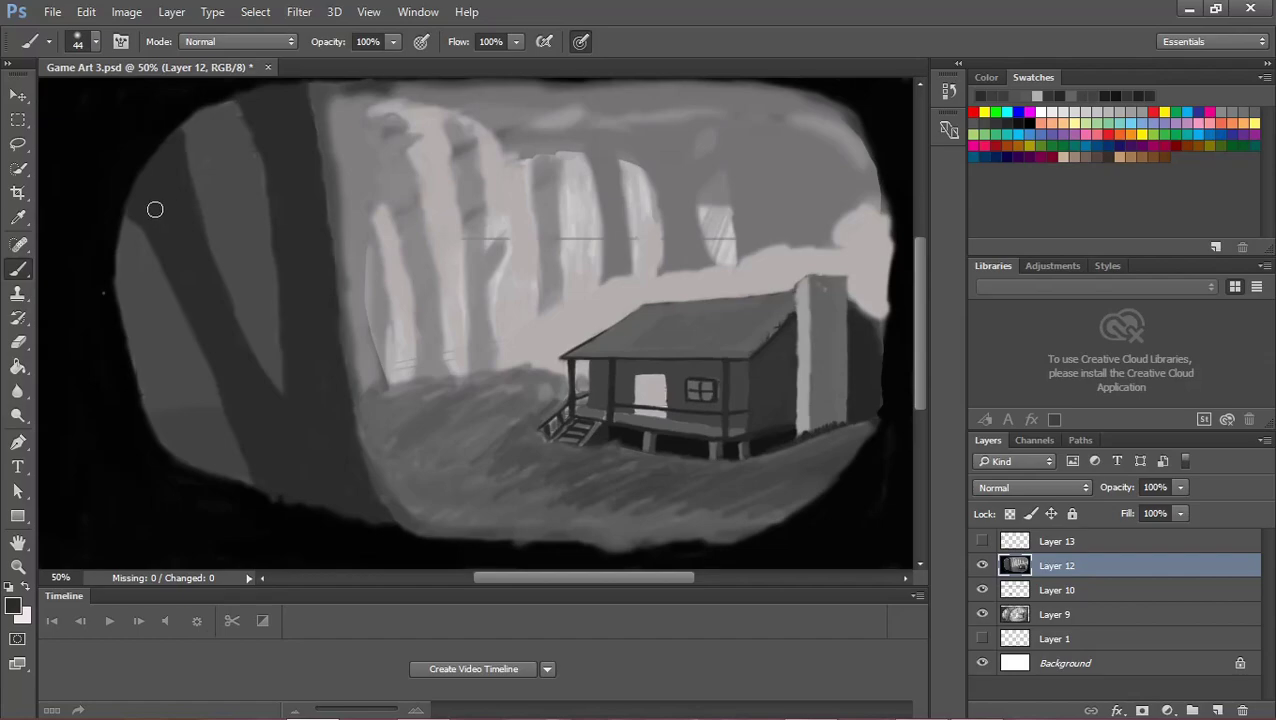
pyautogui.moveTo(248, 338)
pyautogui.mouseDown()
pyautogui.moveTo(272, 378)
pyautogui.moveTo(225, 322)
pyautogui.mouseUp()
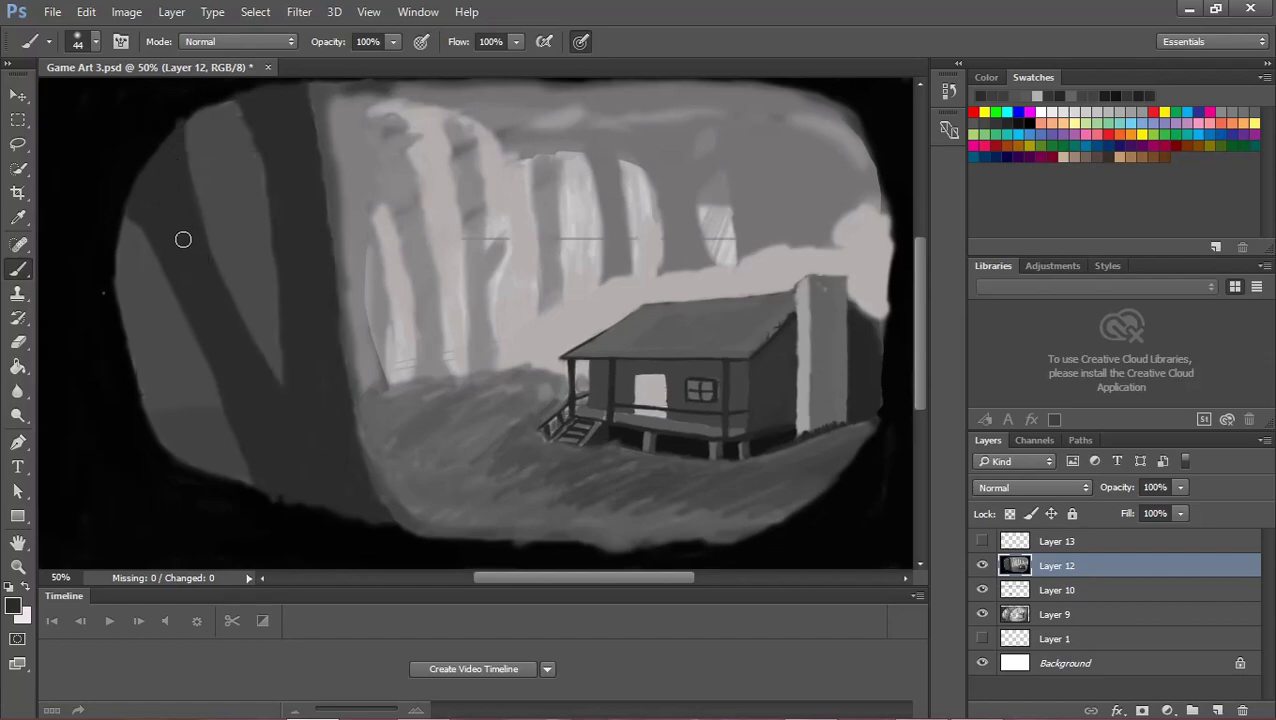
pyautogui.moveTo(242, 308); pyautogui.dragTo(265, 365)
# Sketch pale grass strokes at the trunk base in a lighter grey.
pyautogui.click(1065, 97)
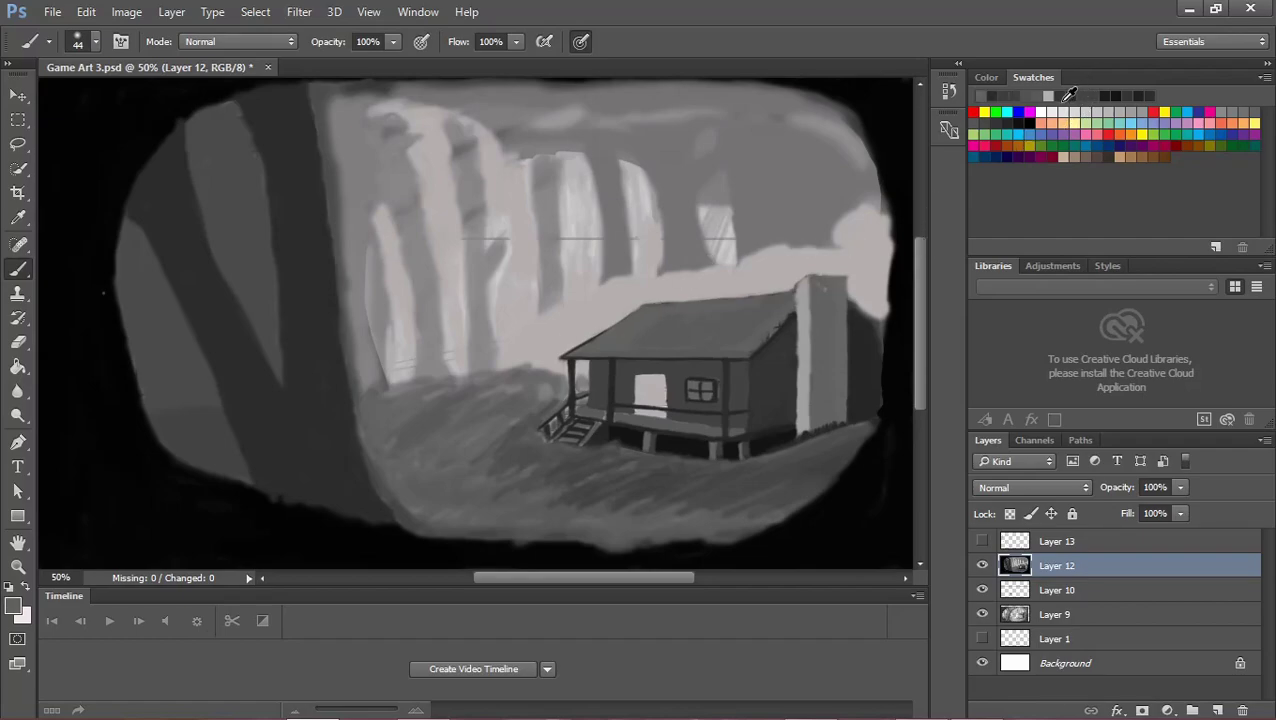
pyautogui.moveTo(325, 305)
pyautogui.mouseDown()
pyautogui.moveTo(342, 427)
pyautogui.moveTo(289, 359)
pyautogui.moveTo(342, 436)
pyautogui.moveTo(353, 376)
pyautogui.moveTo(350, 421)
pyautogui.moveTo(379, 478)
pyautogui.moveTo(299, 388)
pyautogui.moveTo(312, 424)
pyautogui.moveTo(293, 347)
pyautogui.moveTo(319, 350)
pyautogui.moveTo(312, 334)
pyautogui.moveTo(317, 373)
pyautogui.mouseUp()
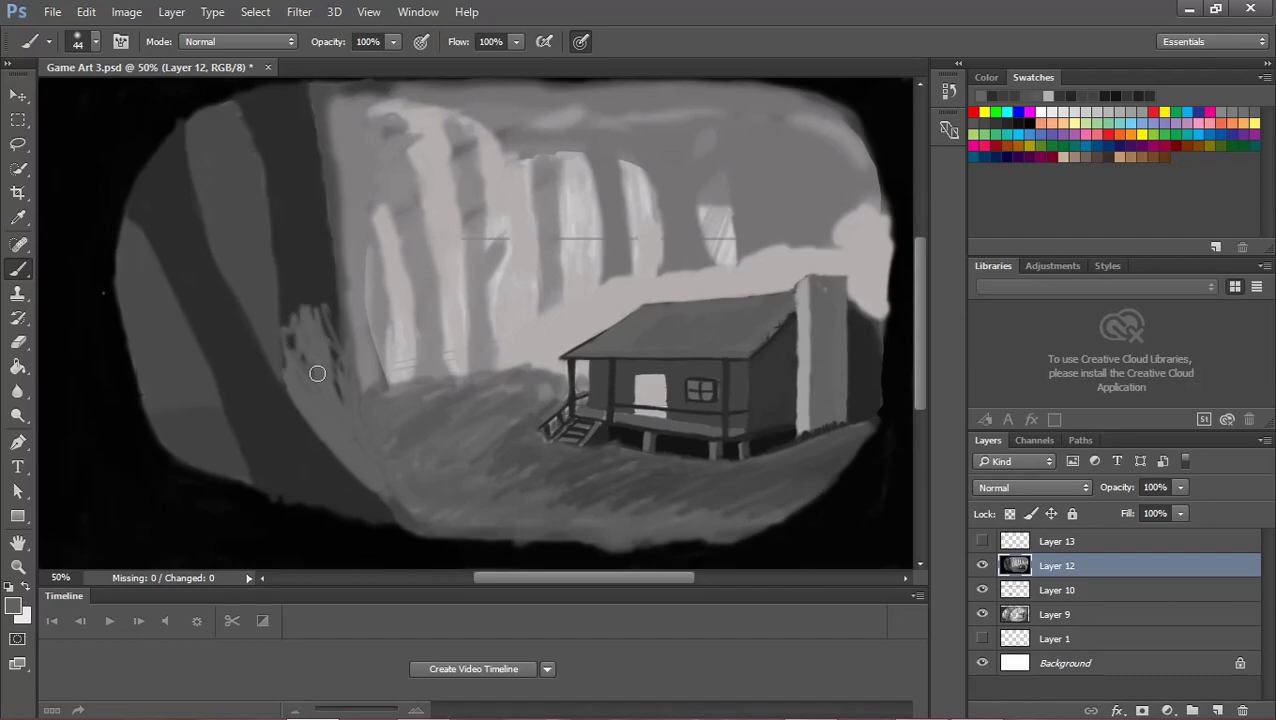
pyautogui.moveTo(303, 313)
pyautogui.mouseDown()
pyautogui.moveTo(285, 322)
pyautogui.moveTo(327, 330)
pyautogui.moveTo(336, 362)
pyautogui.moveTo(317, 304)
pyautogui.mouseUp()
# Enlarge the brush to 86 px and paint mid-grey over the grass strokes and pale trunk edge.
pyautogui.click(96, 40)
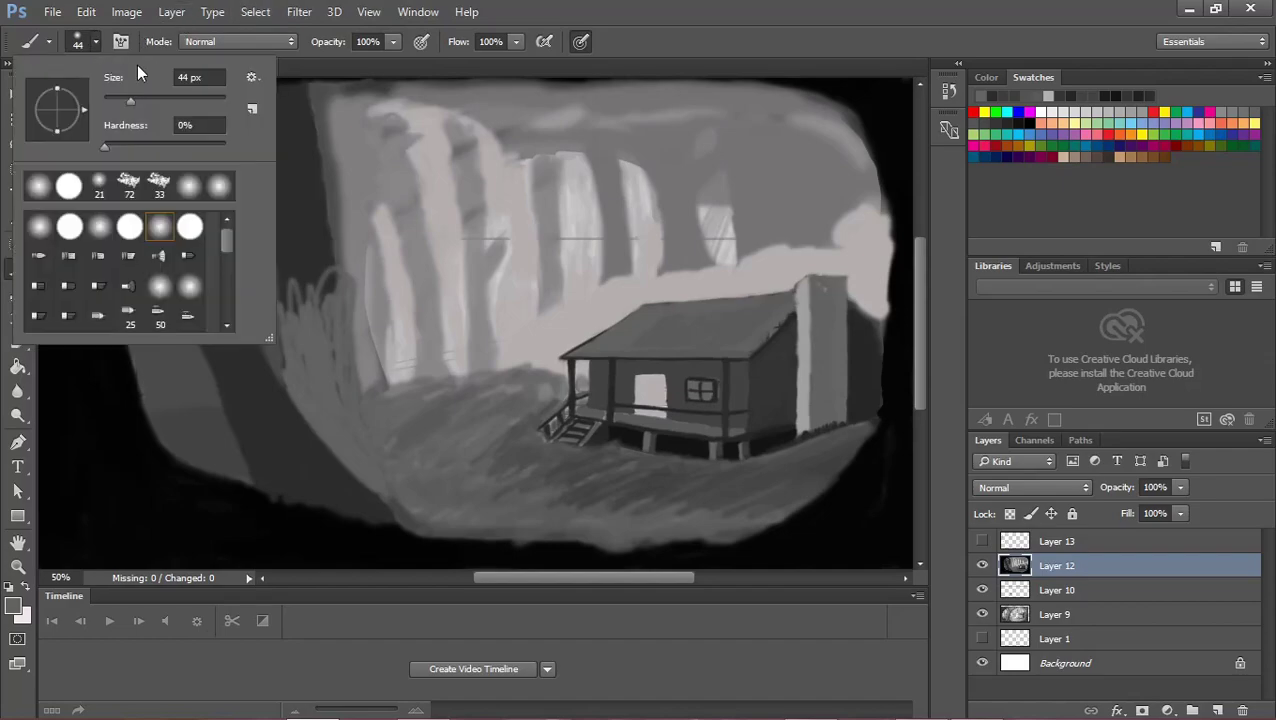
pyautogui.moveTo(140, 101); pyautogui.dragTo(156, 101)
pyautogui.press('Return')
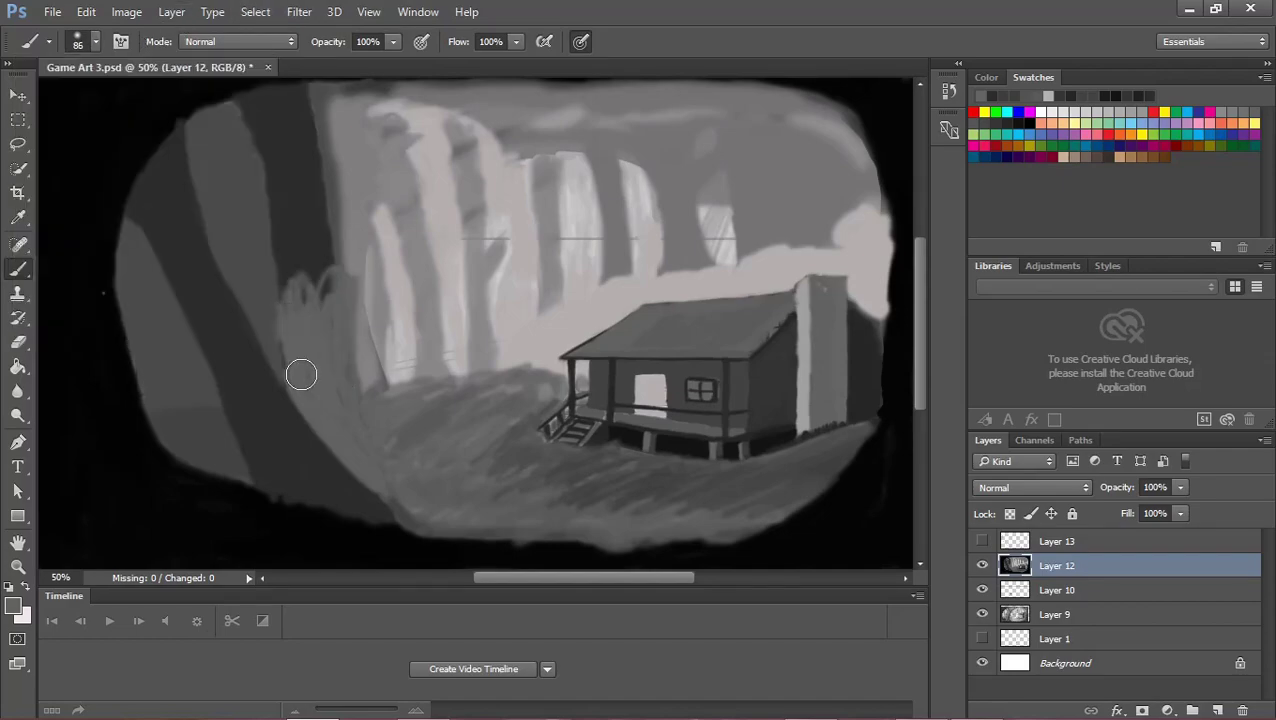
pyautogui.moveTo(298, 371)
pyautogui.mouseDown()
pyautogui.moveTo(313, 276)
pyautogui.moveTo(359, 344)
pyautogui.moveTo(313, 276)
pyautogui.moveTo(308, 342)
pyautogui.moveTo(282, 207)
pyautogui.moveTo(280, 268)
pyautogui.moveTo(290, 245)
pyautogui.moveTo(250, 107)
pyautogui.moveTo(336, 294)
pyautogui.moveTo(285, 91)
pyautogui.moveTo(265, 96)
pyautogui.moveTo(271, 128)
pyautogui.moveTo(310, 194)
pyautogui.moveTo(325, 103)
pyautogui.moveTo(373, 384)
pyautogui.mouseUp()
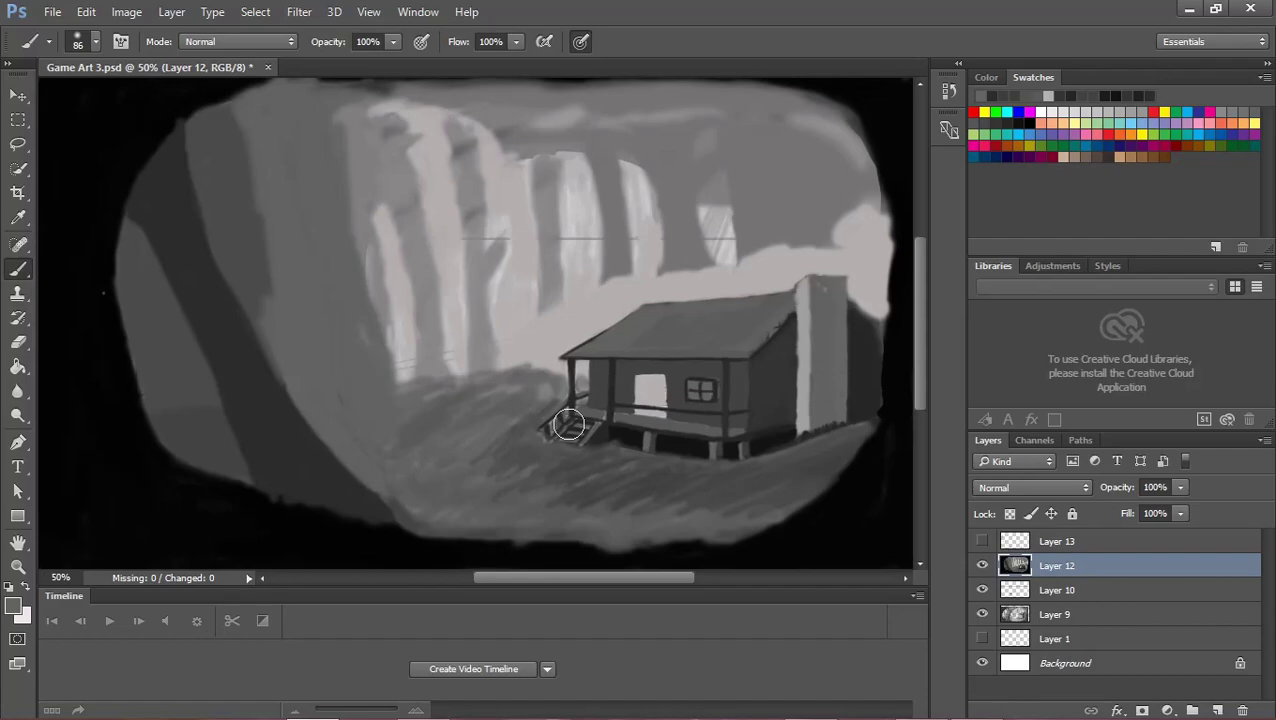
pyautogui.moveTo(445, 245)
pyautogui.mouseDown()
pyautogui.moveTo(430, 356)
pyautogui.moveTo(403, 248)
pyautogui.moveTo(405, 415)
pyautogui.moveTo(350, 130)
pyautogui.moveTo(356, 240)
pyautogui.moveTo(345, 115)
pyautogui.moveTo(401, 289)
pyautogui.moveTo(375, 115)
pyautogui.moveTo(405, 250)
pyautogui.moveTo(410, 160)
pyautogui.moveTo(412, 182)
pyautogui.mouseUp()
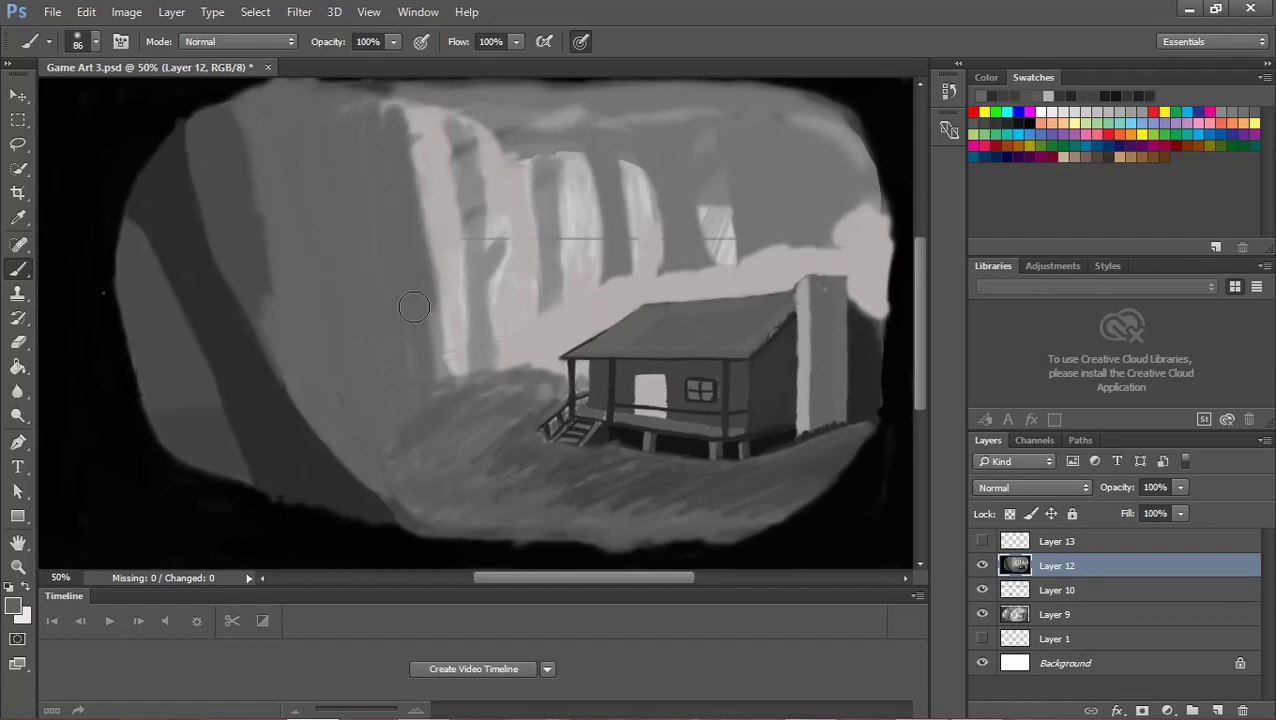
pyautogui.moveTo(414, 306)
pyautogui.mouseDown()
pyautogui.moveTo(405, 290)
pyautogui.moveTo(427, 211)
pyautogui.moveTo(408, 113)
pyautogui.moveTo(433, 355)
pyautogui.mouseUp()
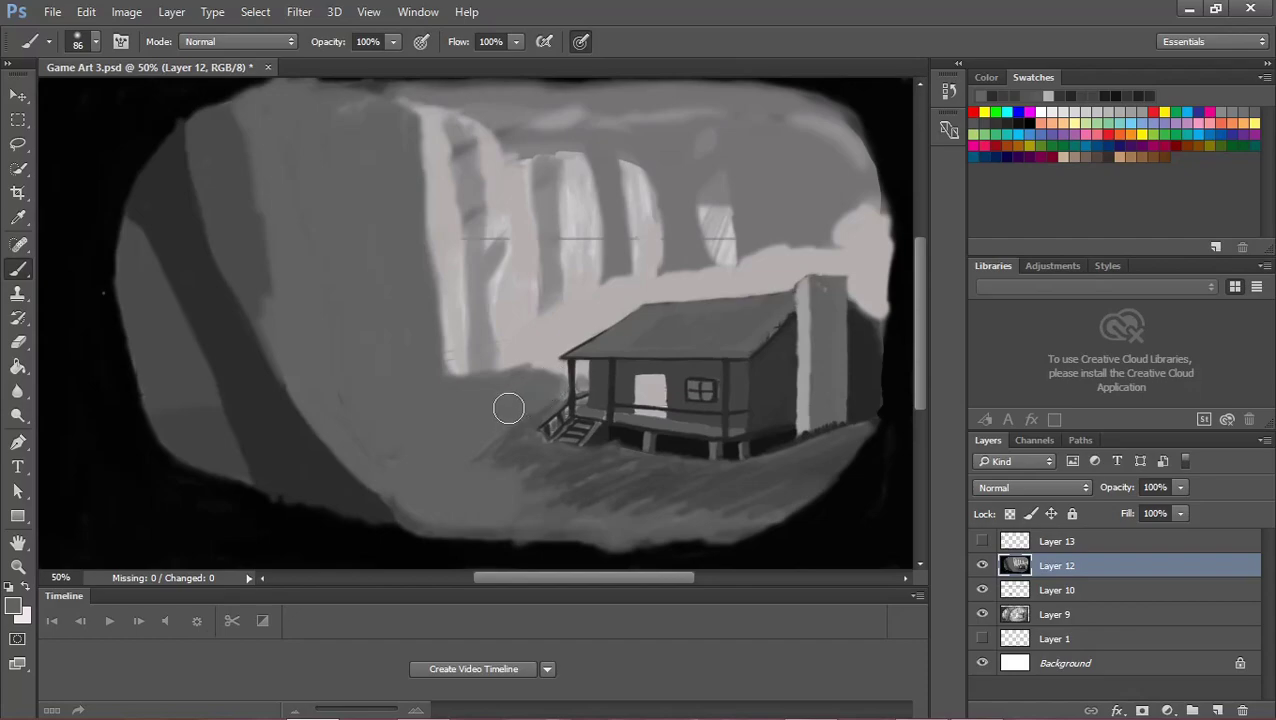
# Spread the grey mist over the upper-left pale trunks and their tops.
pyautogui.moveTo(447, 194)
pyautogui.mouseDown()
pyautogui.moveTo(442, 258)
pyautogui.moveTo(367, 157)
pyautogui.mouseUp()
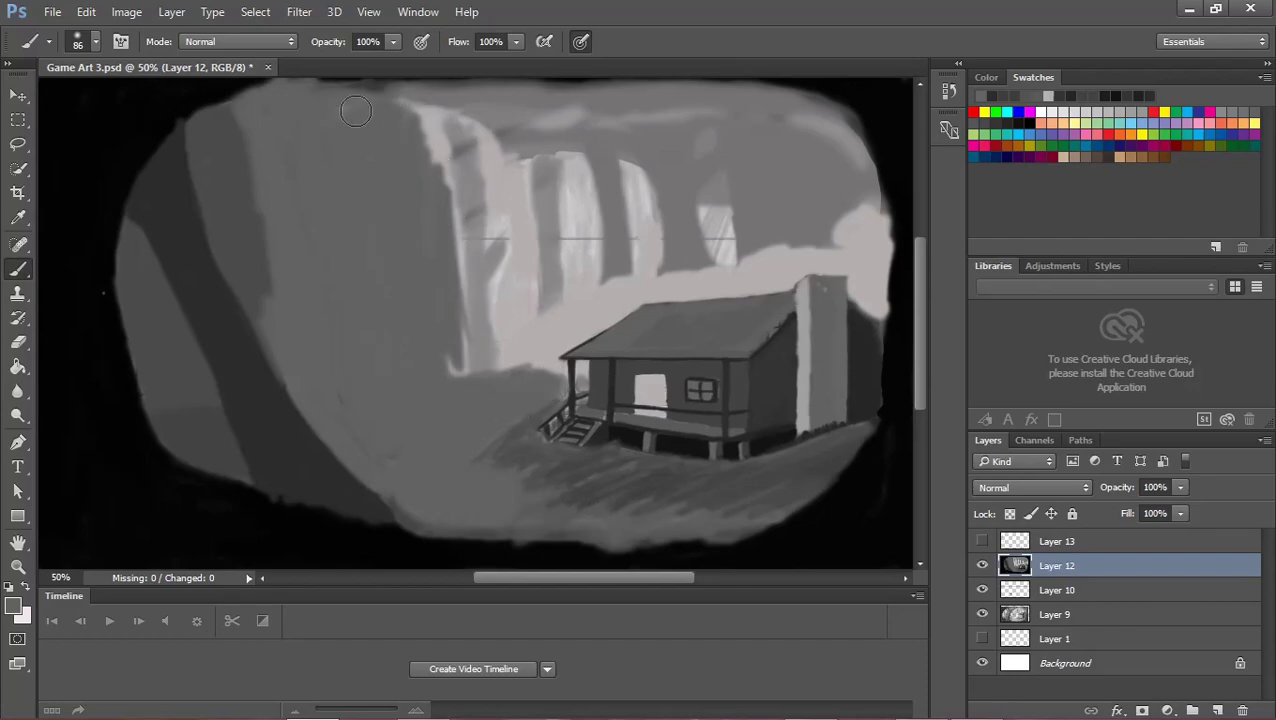
pyautogui.moveTo(356, 111); pyautogui.dragTo(418, 301)
pyautogui.moveTo(435, 211)
pyautogui.mouseDown()
pyautogui.moveTo(410, 150)
pyautogui.moveTo(432, 140)
pyautogui.moveTo(460, 250)
pyautogui.moveTo(446, 370)
pyautogui.moveTo(441, 173)
pyautogui.moveTo(455, 115)
pyautogui.moveTo(464, 361)
pyautogui.moveTo(482, 306)
pyautogui.moveTo(487, 365)
pyautogui.moveTo(479, 160)
pyautogui.moveTo(485, 363)
pyautogui.moveTo(502, 280)
pyautogui.mouseUp()
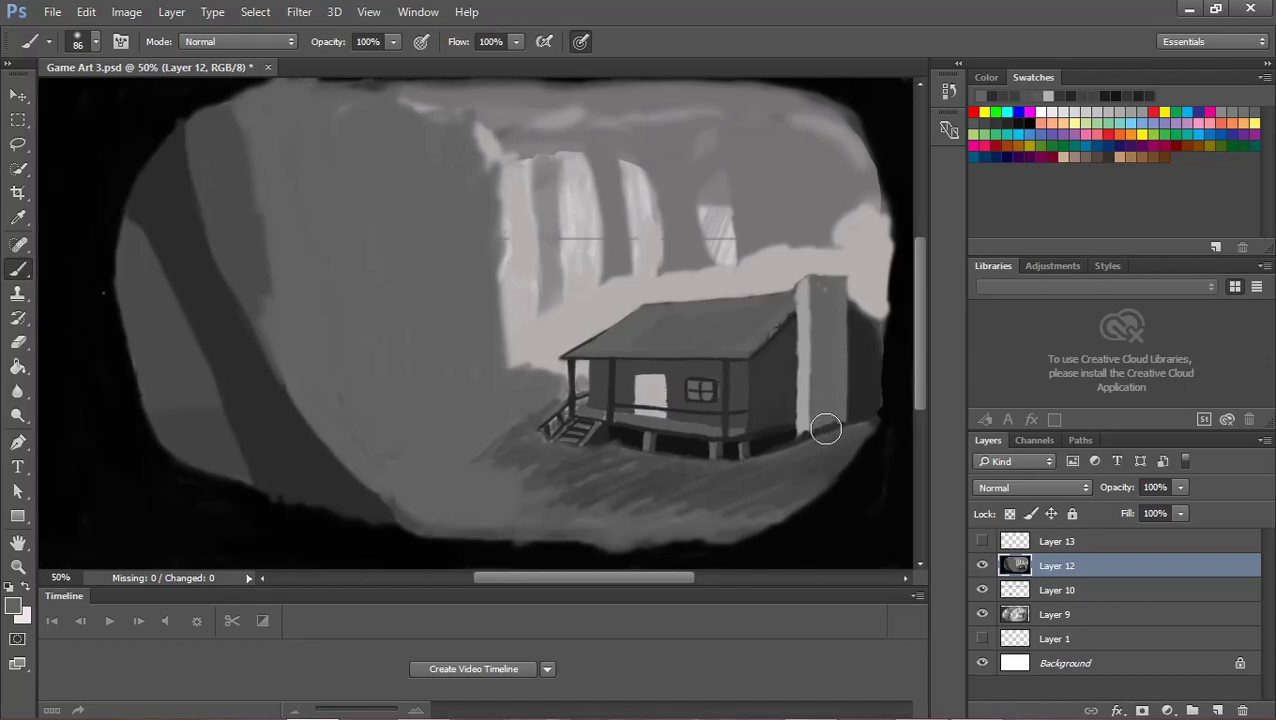
pyautogui.moveTo(498, 165)
pyautogui.mouseDown()
pyautogui.moveTo(501, 112)
pyautogui.moveTo(470, 140)
pyautogui.moveTo(492, 163)
pyautogui.moveTo(470, 95)
pyautogui.mouseUp()
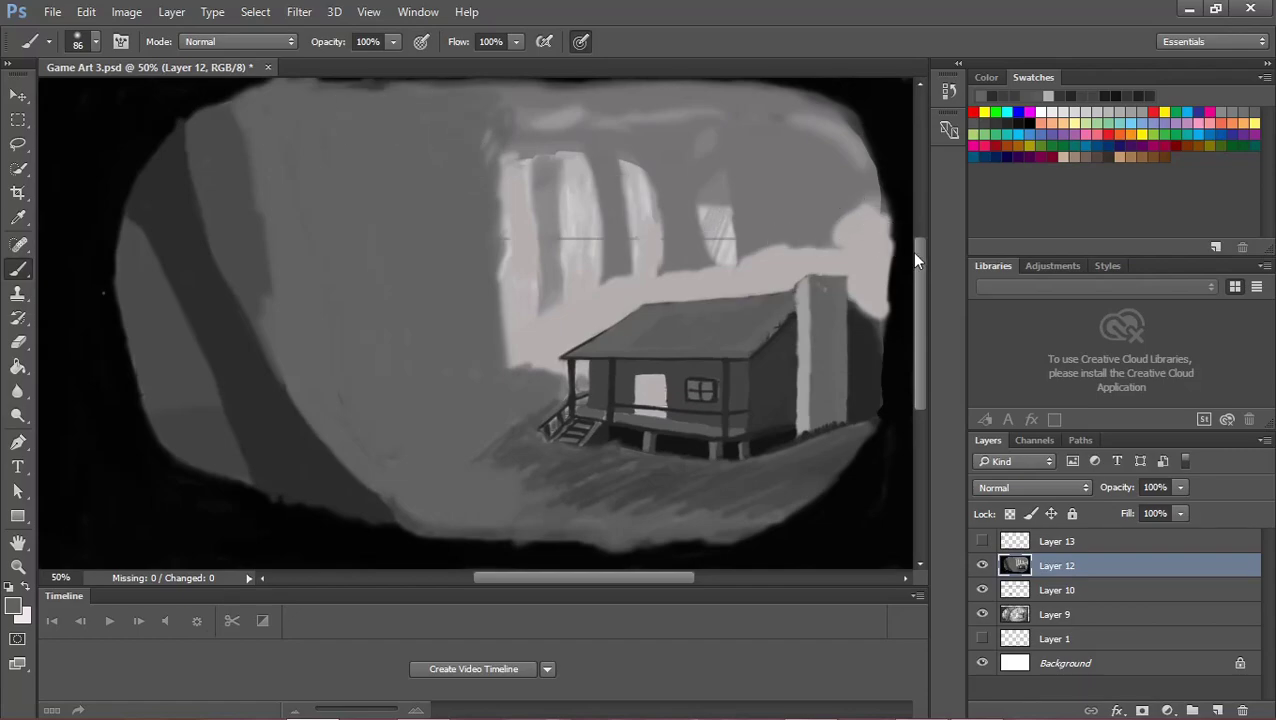
pyautogui.scroll(3, 921, 251)
pyautogui.moveTo(459, 182); pyautogui.dragTo(485, 165)
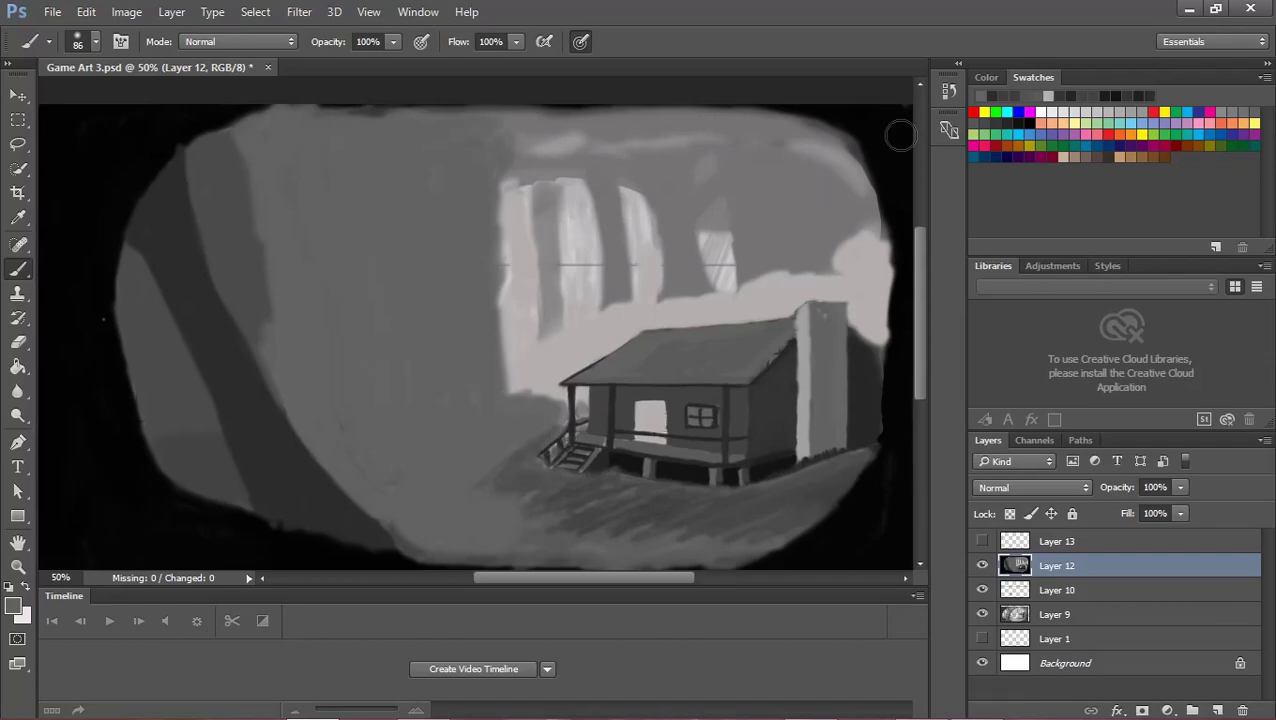
pyautogui.click(993, 96)
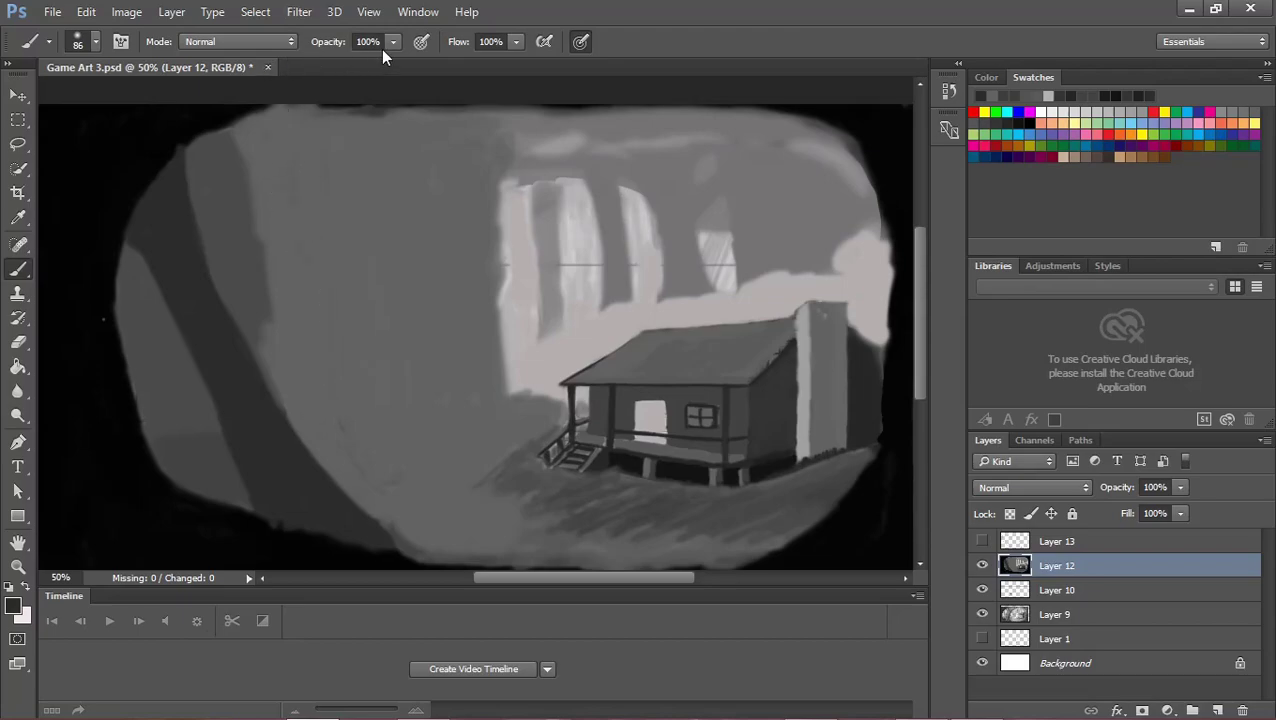
# Set the brush size to 48 px.
pyautogui.click(95, 42)
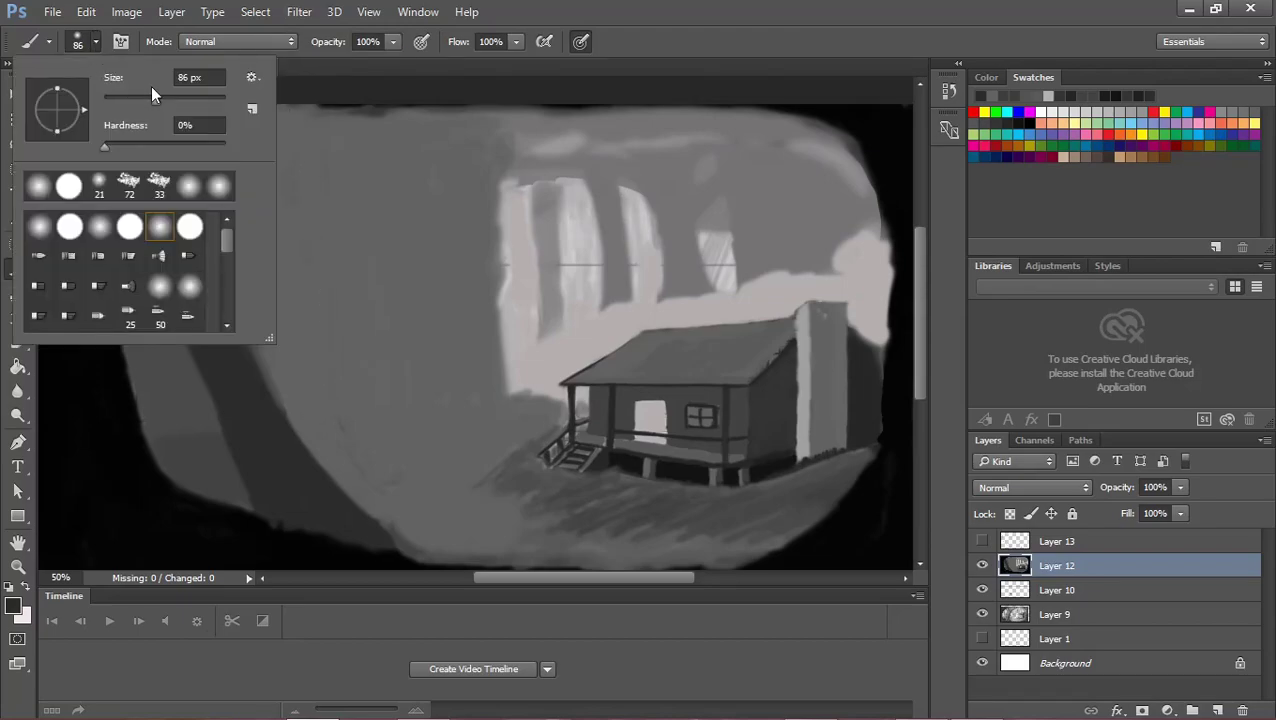
pyautogui.moveTo(151, 90); pyautogui.dragTo(132, 103)
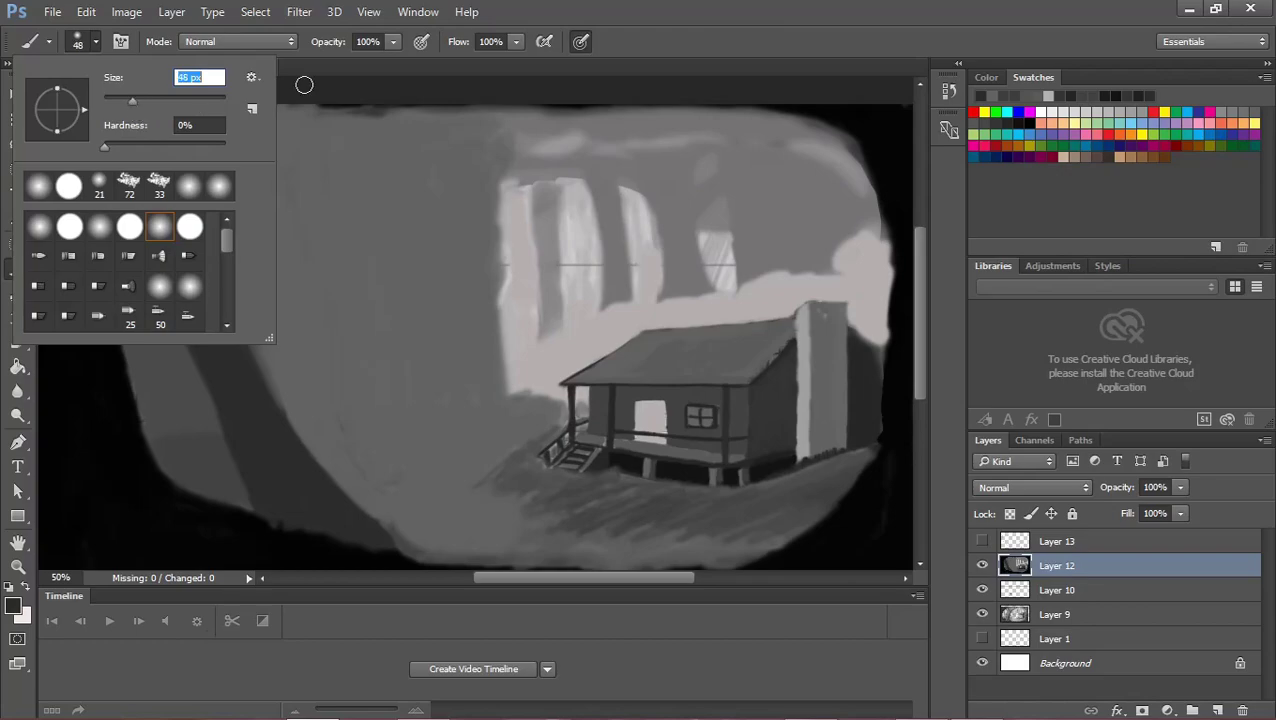
pyautogui.click(644, 43)
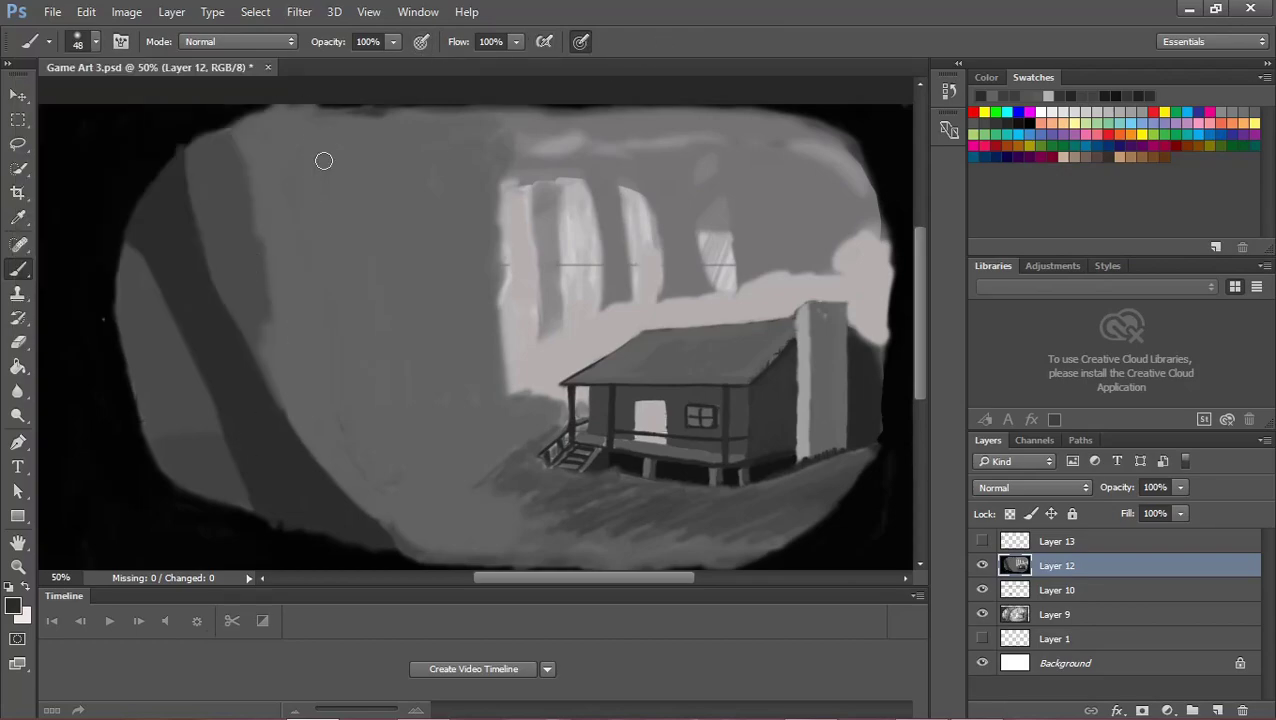
# Paint a dark vertical tree trunk in the mist, extending it up to the top edge.
pyautogui.moveTo(307, 118)
pyautogui.mouseDown()
pyautogui.moveTo(333, 441)
pyautogui.moveTo(319, 419)
pyautogui.moveTo(319, 157)
pyautogui.moveTo(327, 250)
pyautogui.mouseUp()
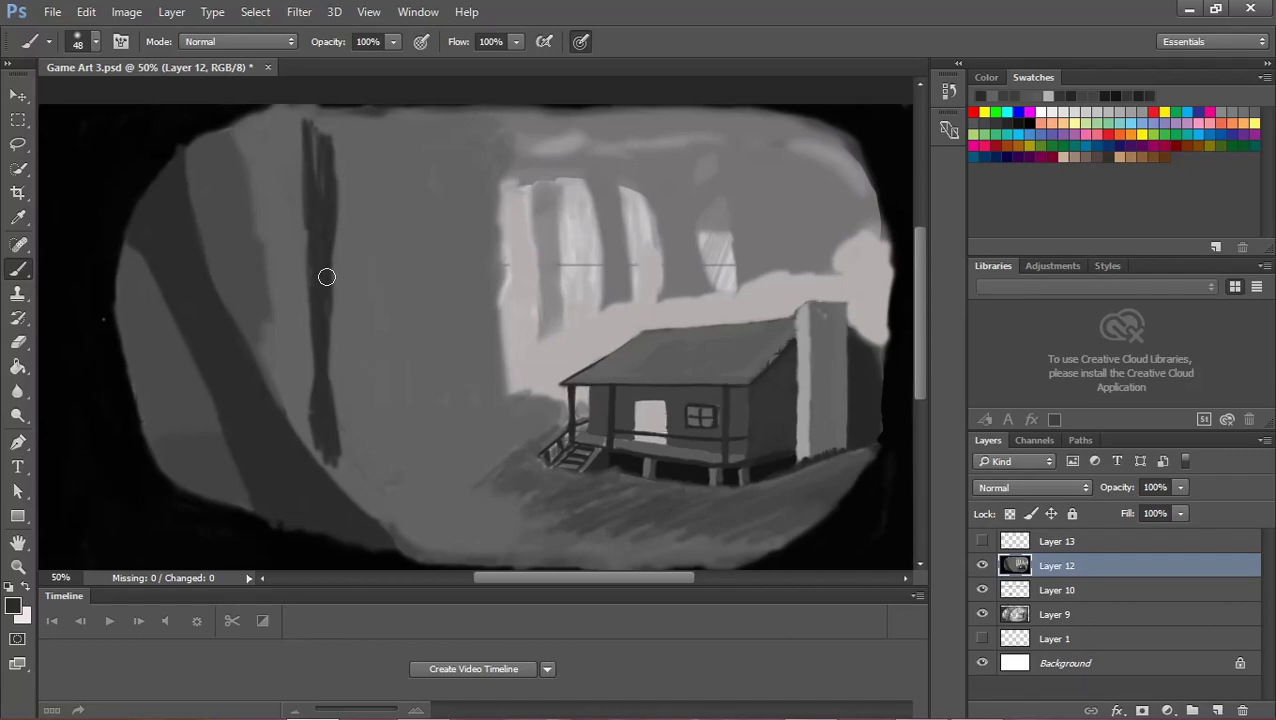
pyautogui.moveTo(324, 157); pyautogui.dragTo(322, 122)
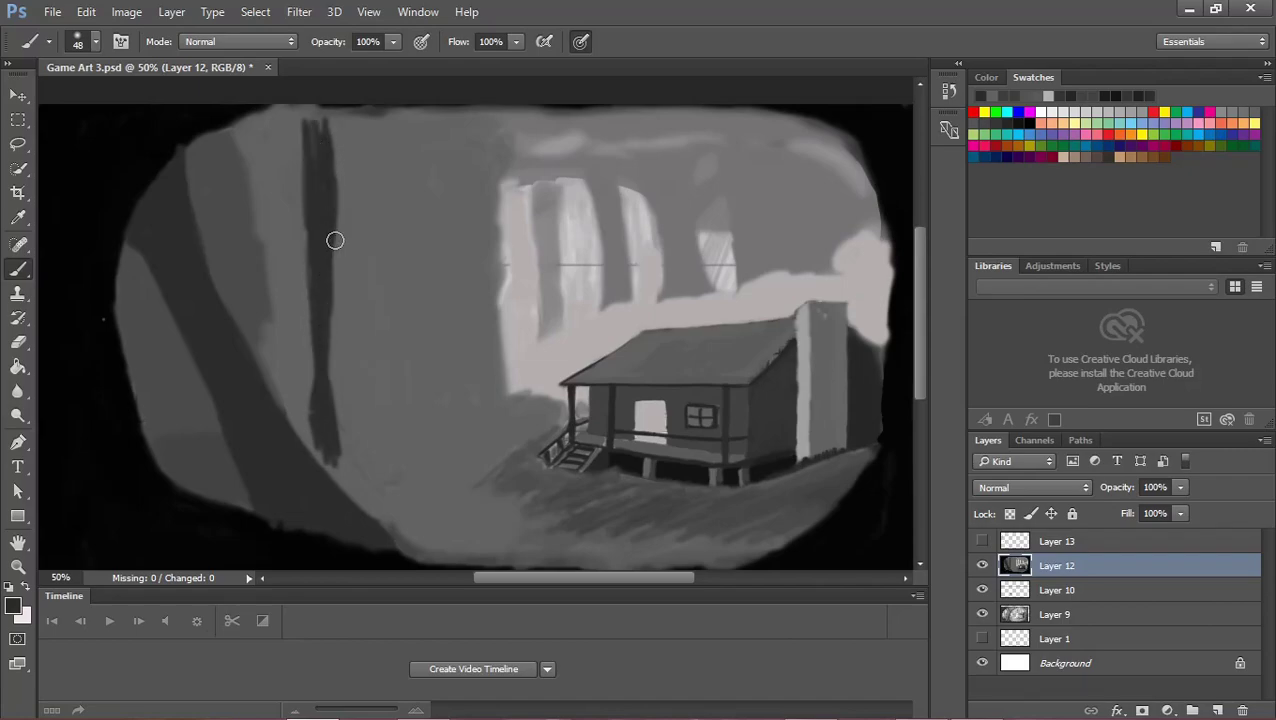
pyautogui.moveTo(335, 240)
pyautogui.mouseDown()
pyautogui.moveTo(342, 373)
pyautogui.moveTo(322, 330)
pyautogui.moveTo(342, 460)
pyautogui.mouseUp()
pyautogui.moveTo(321, 142)
pyautogui.mouseDown()
pyautogui.moveTo(313, 125)
pyautogui.moveTo(308, 148)
pyautogui.moveTo(310, 108)
pyautogui.moveTo(317, 139)
pyautogui.mouseUp()
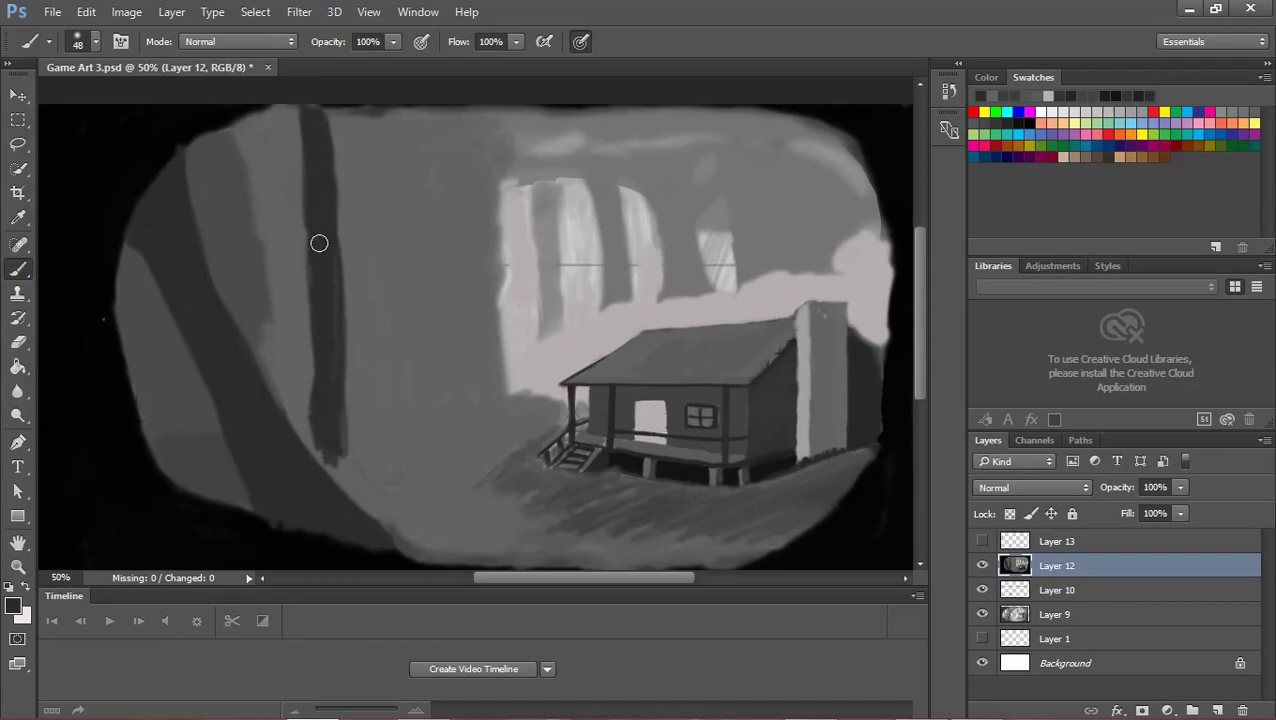
# Add thin dark trunks left of the first one, reaching the top and the bottom left.
pyautogui.moveTo(254, 212)
pyautogui.mouseDown()
pyautogui.moveTo(251, 140)
pyautogui.moveTo(244, 257)
pyautogui.moveTo(242, 225)
pyautogui.moveTo(259, 285)
pyautogui.moveTo(251, 271)
pyautogui.moveTo(239, 319)
pyautogui.moveTo(265, 364)
pyautogui.moveTo(260, 323)
pyautogui.mouseUp()
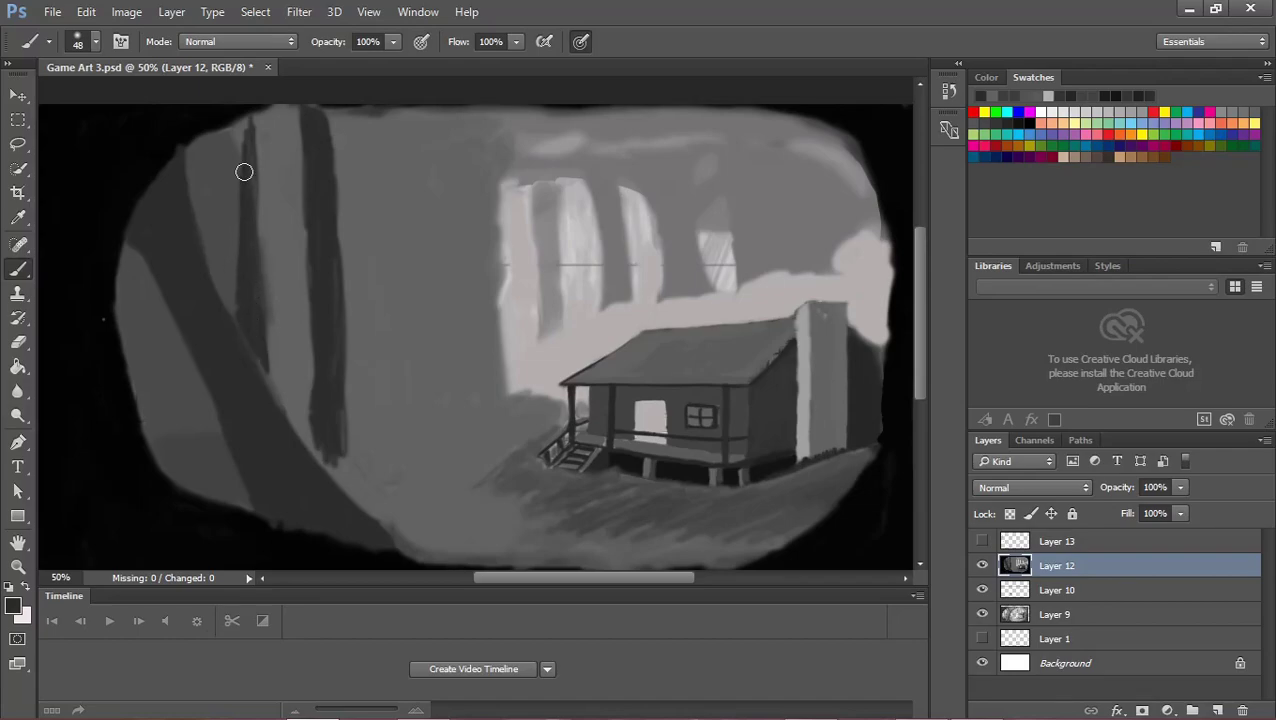
pyautogui.moveTo(244, 172)
pyautogui.mouseDown()
pyautogui.moveTo(239, 125)
pyautogui.moveTo(259, 162)
pyautogui.moveTo(258, 117)
pyautogui.moveTo(254, 300)
pyautogui.mouseUp()
pyautogui.moveTo(246, 151); pyautogui.dragTo(258, 170)
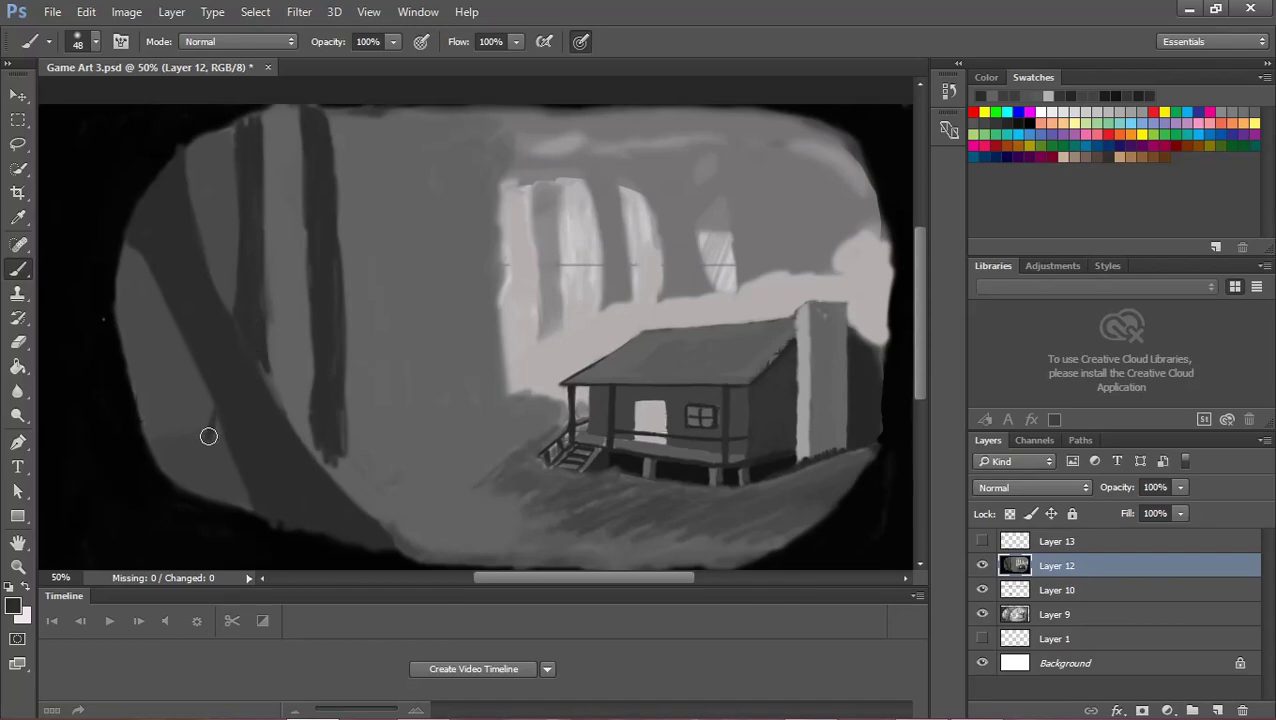
pyautogui.moveTo(215, 429); pyautogui.dragTo(234, 502)
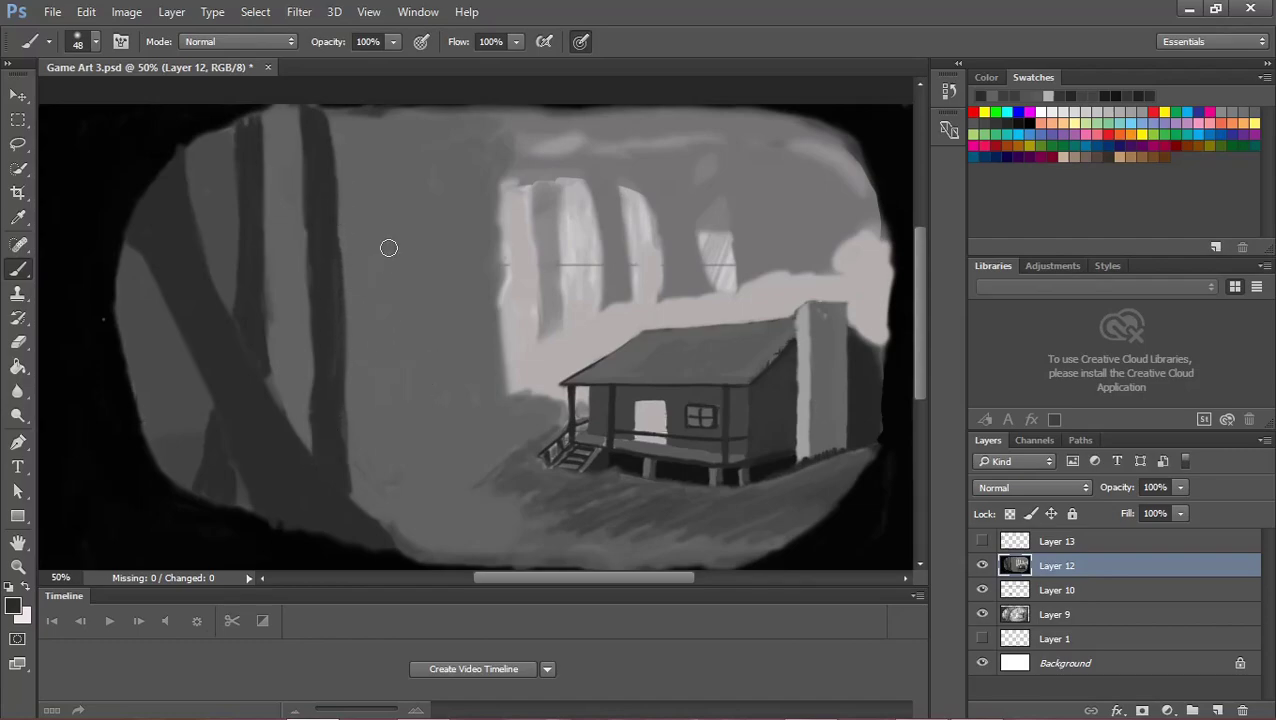
# Paint two more thin trunks further right, undoing a stray diagonal trunk stroke.
pyautogui.moveTo(380, 148); pyautogui.dragTo(395, 400)
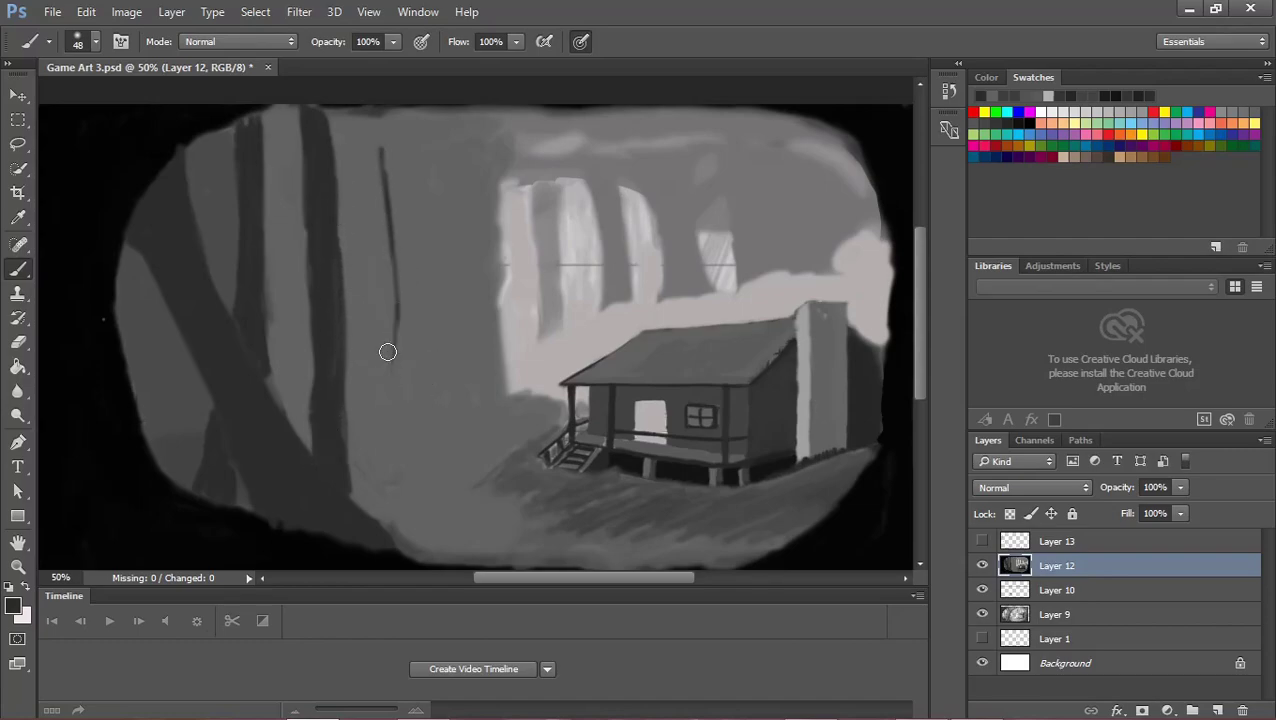
pyautogui.moveTo(395, 333)
pyautogui.mouseDown()
pyautogui.moveTo(404, 395)
pyautogui.moveTo(384, 171)
pyautogui.moveTo(390, 258)
pyautogui.mouseUp()
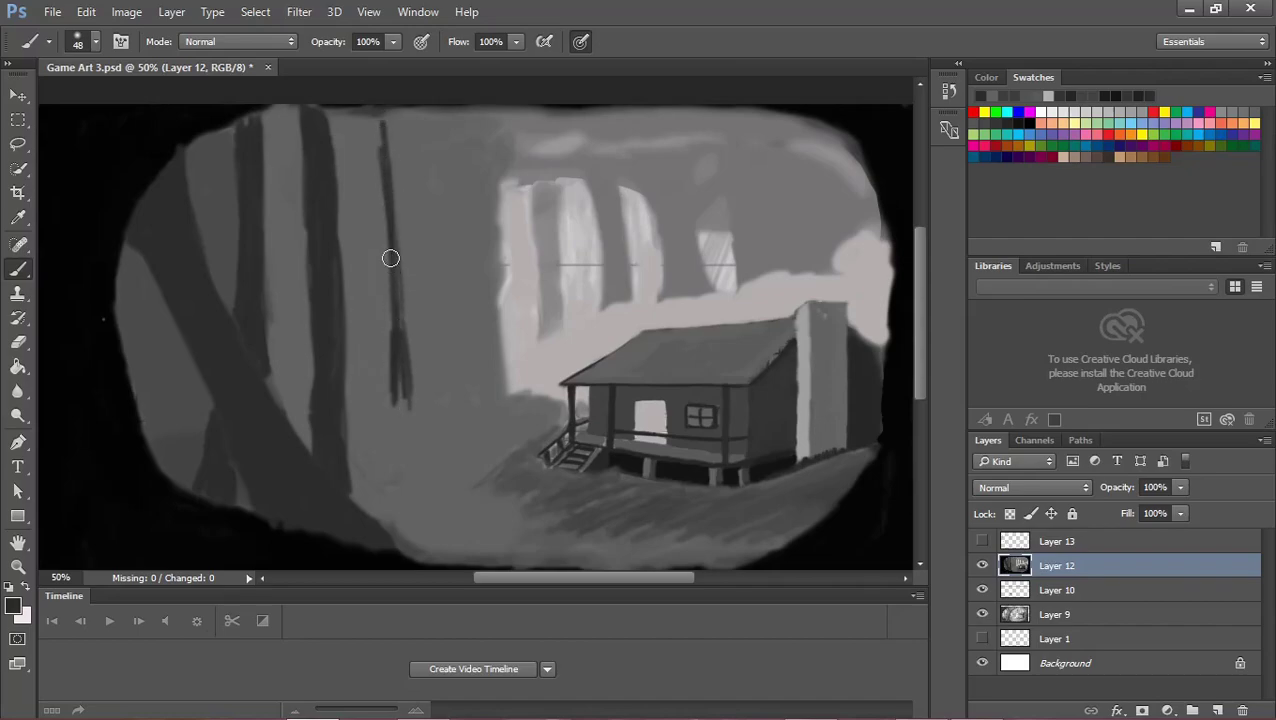
pyautogui.moveTo(394, 357)
pyautogui.mouseDown()
pyautogui.moveTo(393, 415)
pyautogui.moveTo(397, 197)
pyautogui.moveTo(382, 154)
pyautogui.moveTo(407, 387)
pyautogui.moveTo(388, 404)
pyautogui.moveTo(400, 412)
pyautogui.moveTo(397, 189)
pyautogui.moveTo(399, 219)
pyautogui.moveTo(401, 195)
pyautogui.moveTo(459, 288)
pyautogui.moveTo(470, 322)
pyautogui.moveTo(454, 375)
pyautogui.moveTo(473, 393)
pyautogui.moveTo(461, 353)
pyautogui.moveTo(470, 375)
pyautogui.moveTo(456, 376)
pyautogui.moveTo(464, 273)
pyautogui.moveTo(450, 148)
pyautogui.moveTo(461, 134)
pyautogui.moveTo(453, 390)
pyautogui.moveTo(473, 350)
pyautogui.moveTo(475, 362)
pyautogui.mouseUp()
pyautogui.moveTo(527, 246)
pyautogui.mouseDown()
pyautogui.moveTo(530, 300)
pyautogui.moveTo(503, 190)
pyautogui.moveTo(553, 330)
pyautogui.moveTo(546, 345)
pyautogui.moveTo(541, 333)
pyautogui.moveTo(550, 383)
pyautogui.mouseUp()
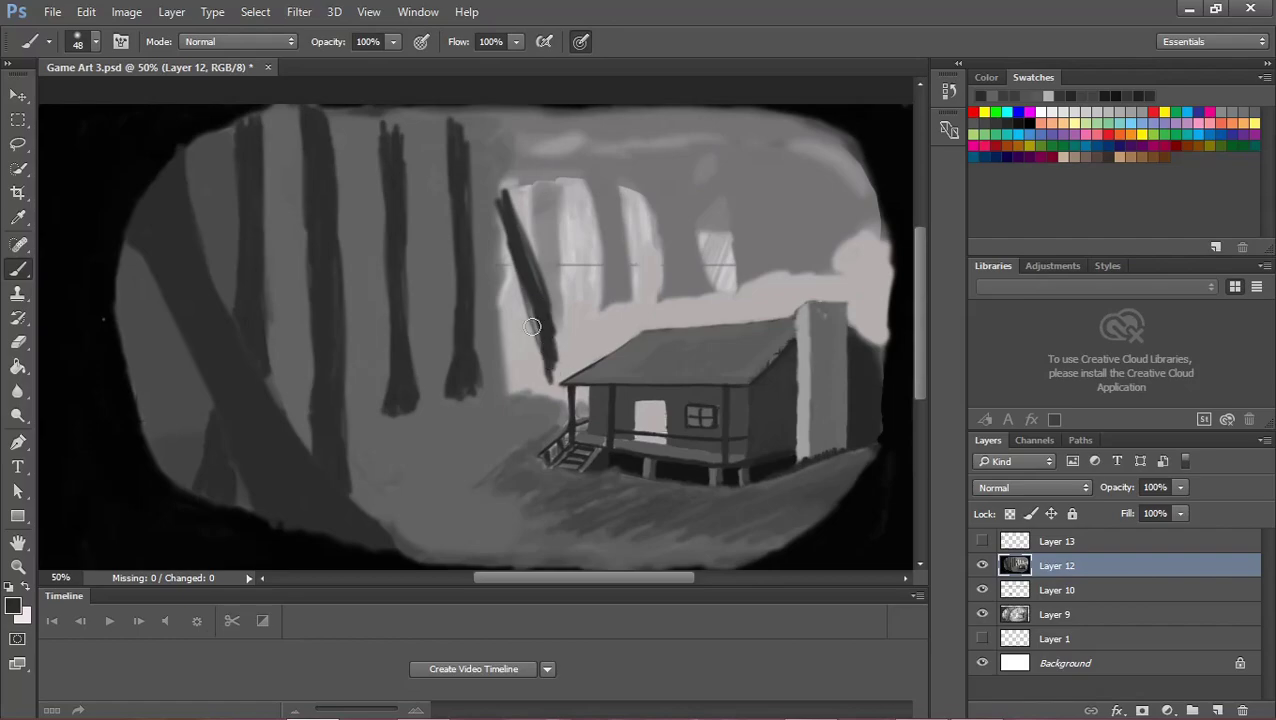
pyautogui.hotkey('ctrl', 'alt', 'z')
pyautogui.hotkey('ctrl', 'alt', 'z')
pyautogui.hotkey('ctrl', 'alt', 'z')
pyautogui.hotkey('ctrl', 'alt', 'z')
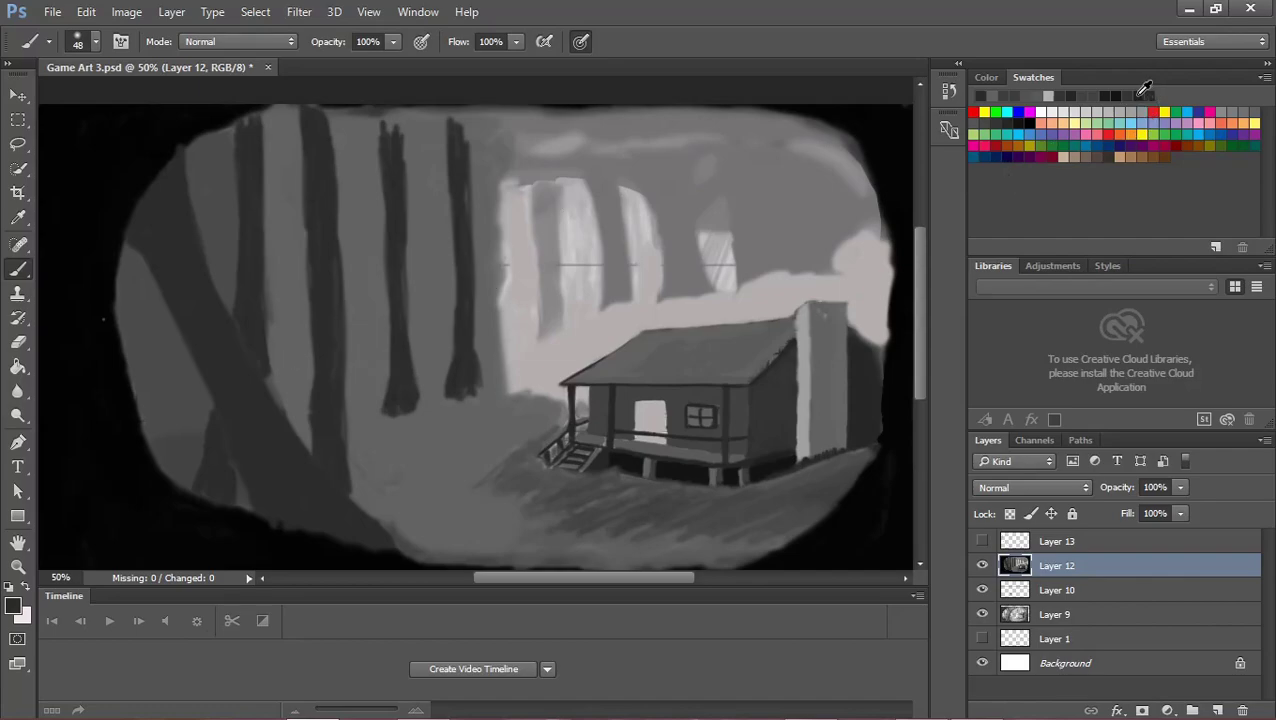
# Paint a short dark grey horizontal log across the ground at the trunks' base.
pyautogui.click(1135, 95)
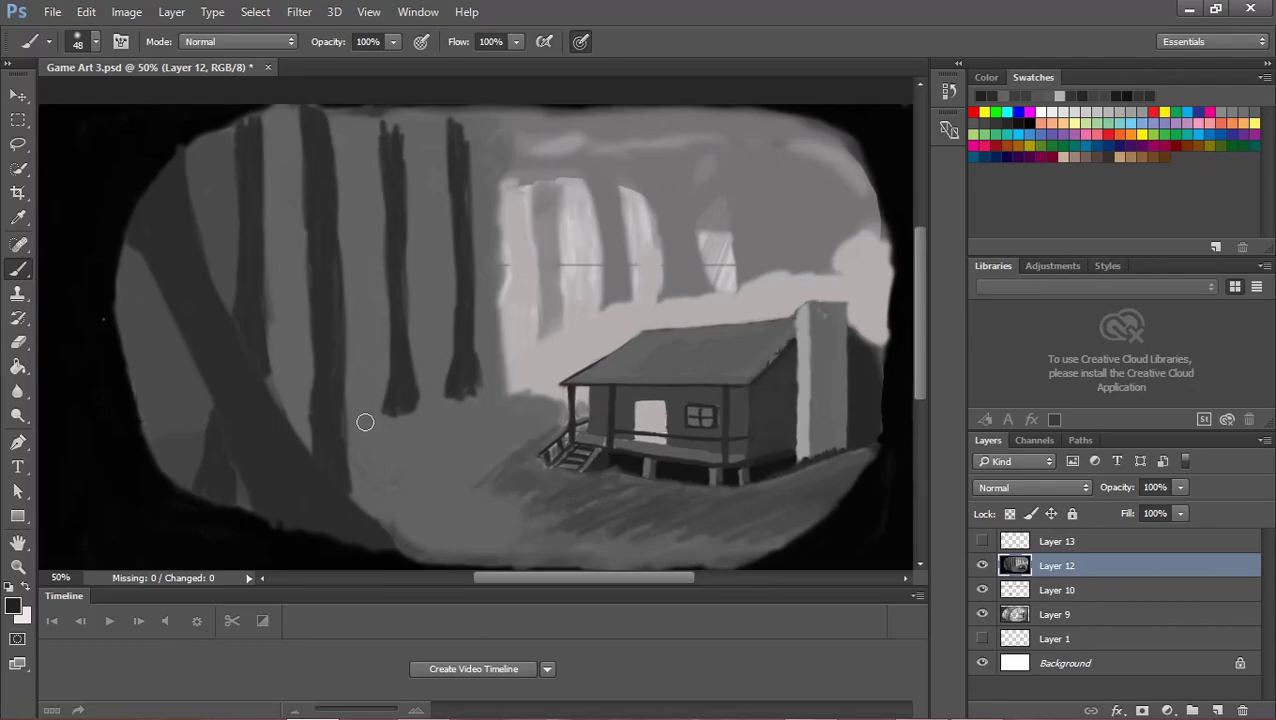
pyautogui.moveTo(365, 422)
pyautogui.mouseDown()
pyautogui.moveTo(470, 421)
pyautogui.moveTo(420, 426)
pyautogui.mouseUp()
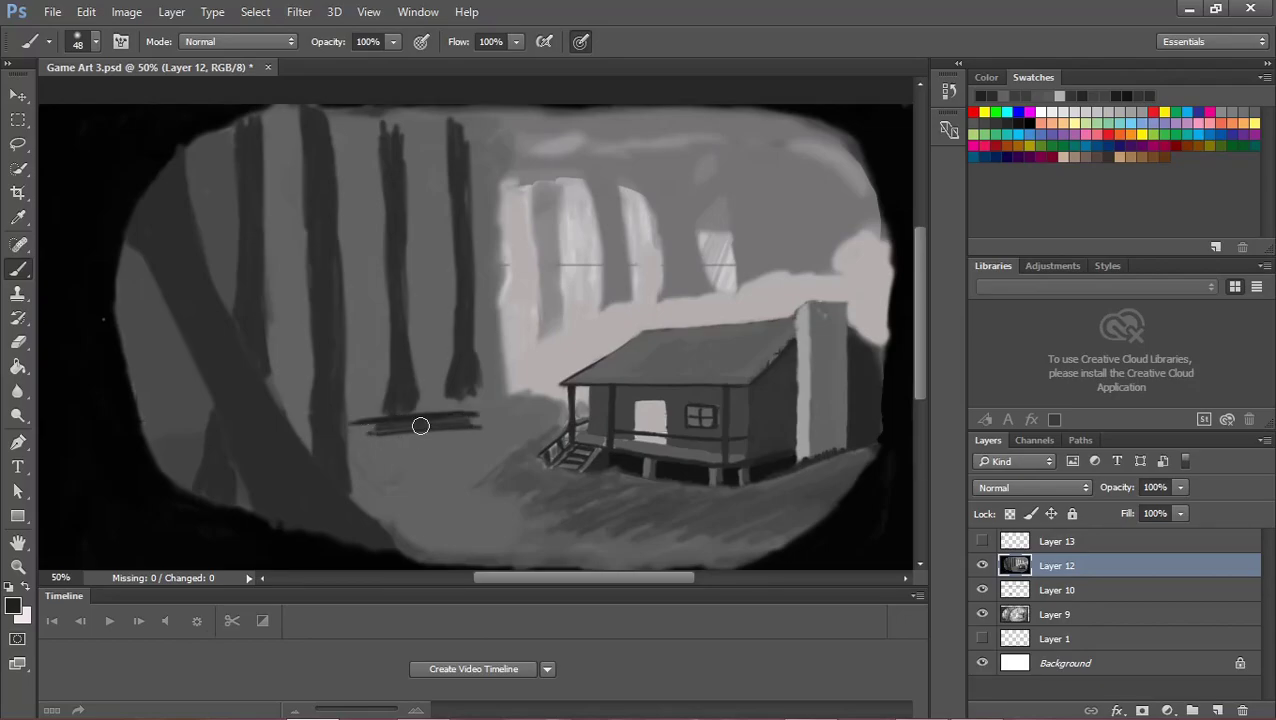